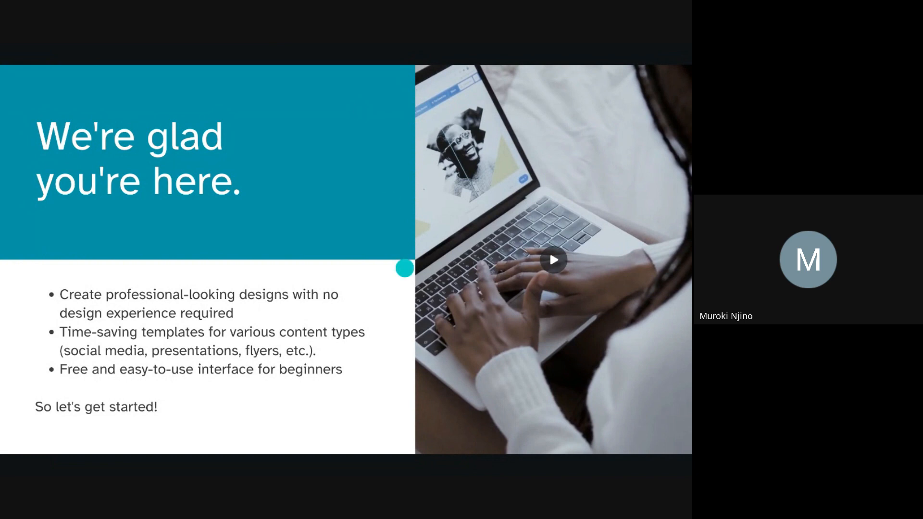
{"action": "left_click", "coordinate": [556, 260]}
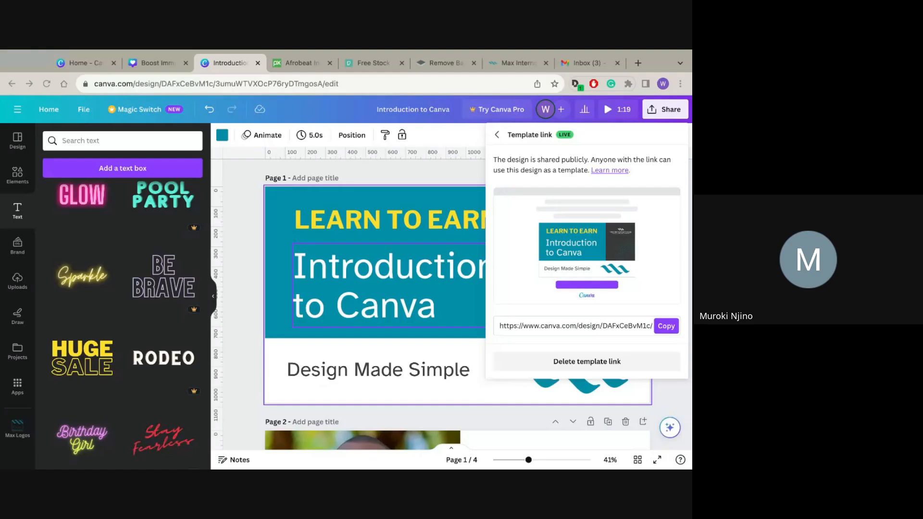
Switch to the Canva home page and dismiss the Canva Pro trial offer.
{"action": "left_click", "coordinate": [77, 63]}
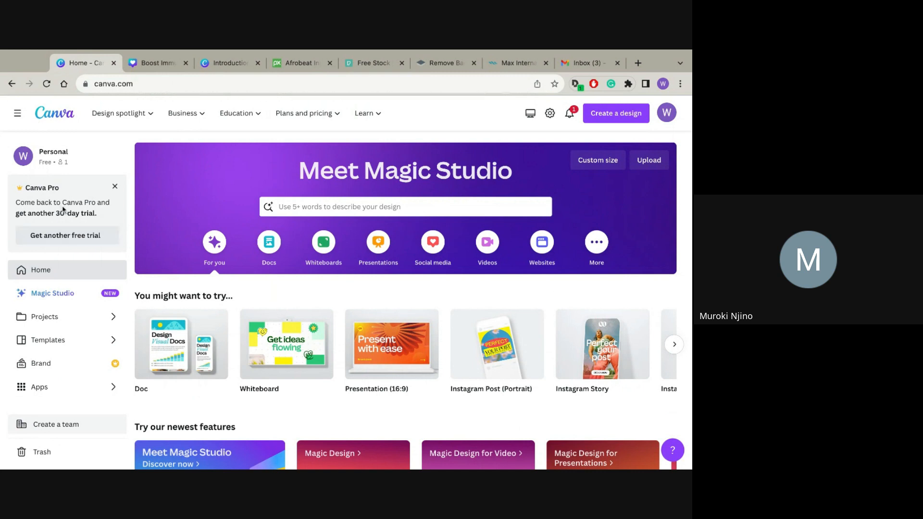
{"action": "left_click", "coordinate": [115, 186]}
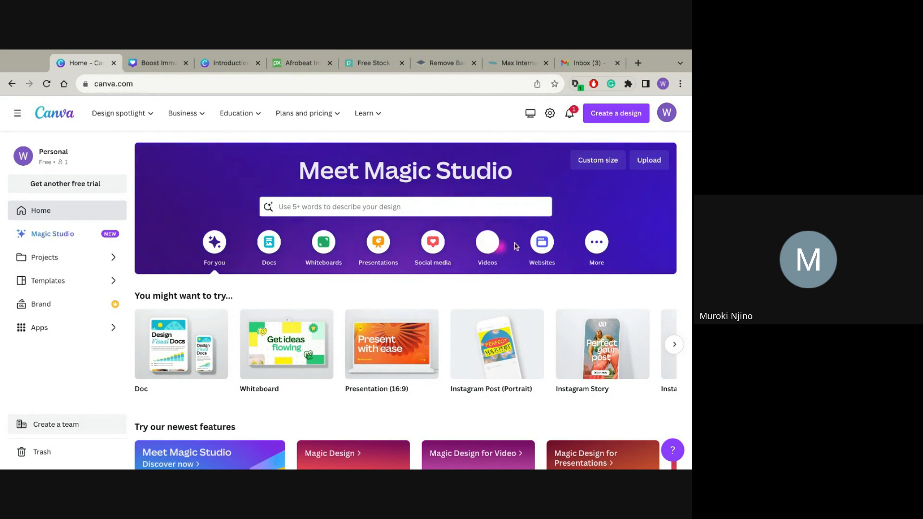
Browse the design types offered under More and Social media, including the popular social media and Instagram formats.
{"action": "left_click", "coordinate": [595, 243]}
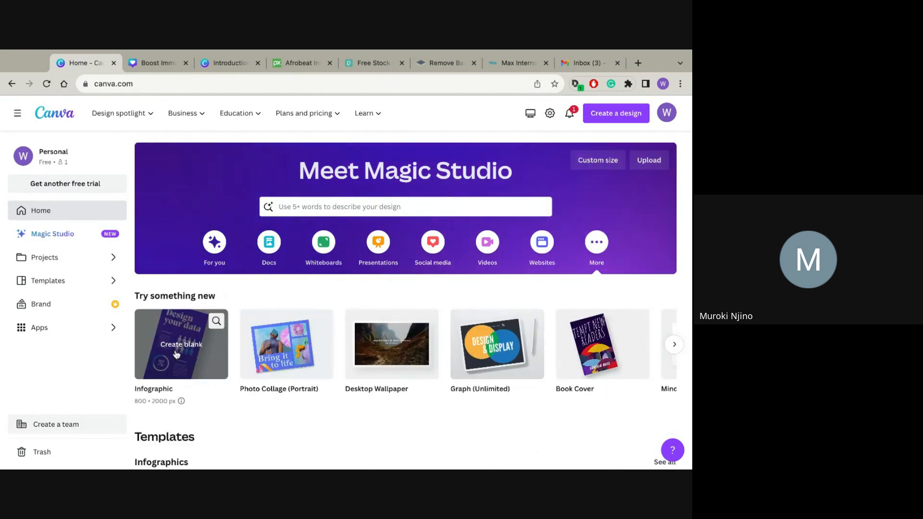
{"action": "scroll", "coordinate": [297, 374], "scroll_direction": "down", "scroll_amount": 1}
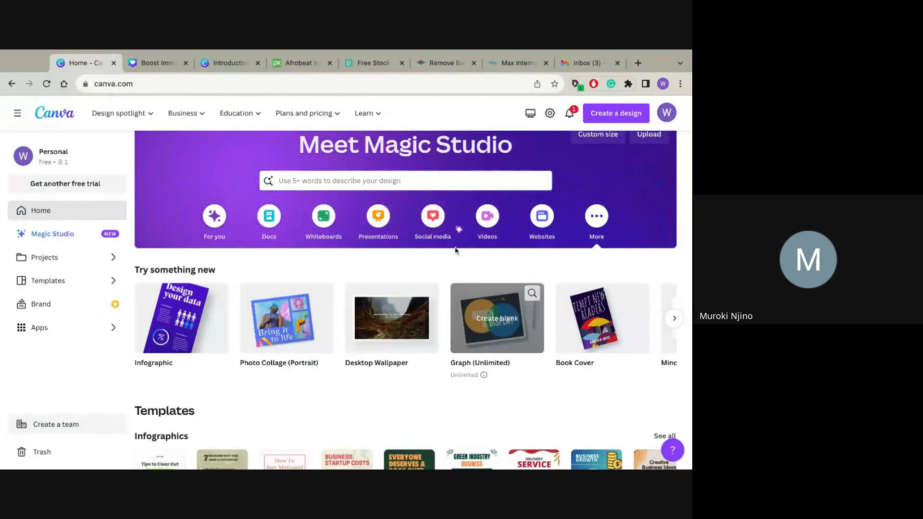
{"action": "left_click", "coordinate": [433, 228]}
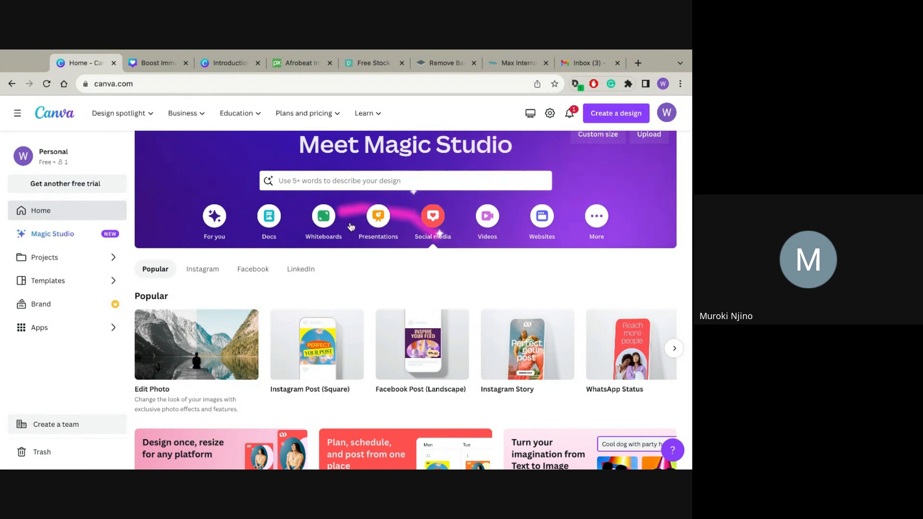
{"action": "scroll", "coordinate": [428, 280], "scroll_direction": "down", "scroll_amount": 1}
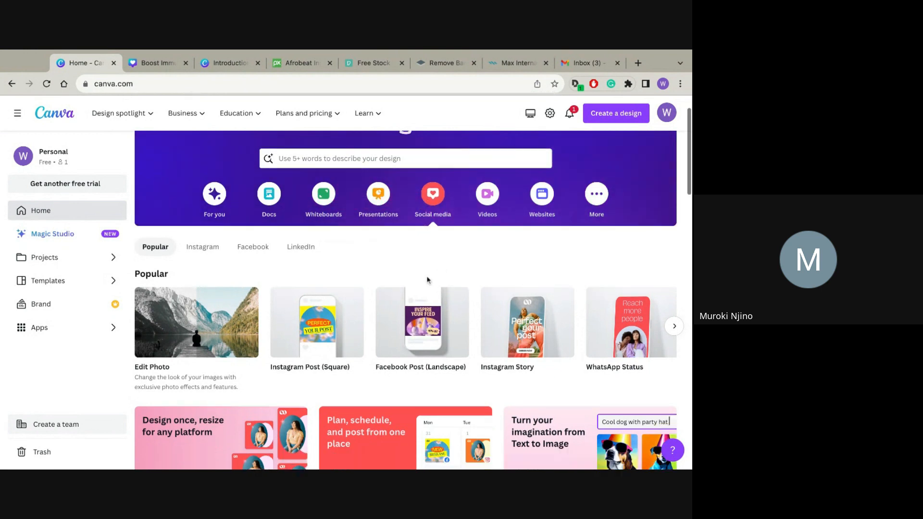
{"action": "scroll", "coordinate": [428, 280], "scroll_direction": "down", "scroll_amount": 1}
{"action": "mouse_move", "coordinate": [297, 318]}
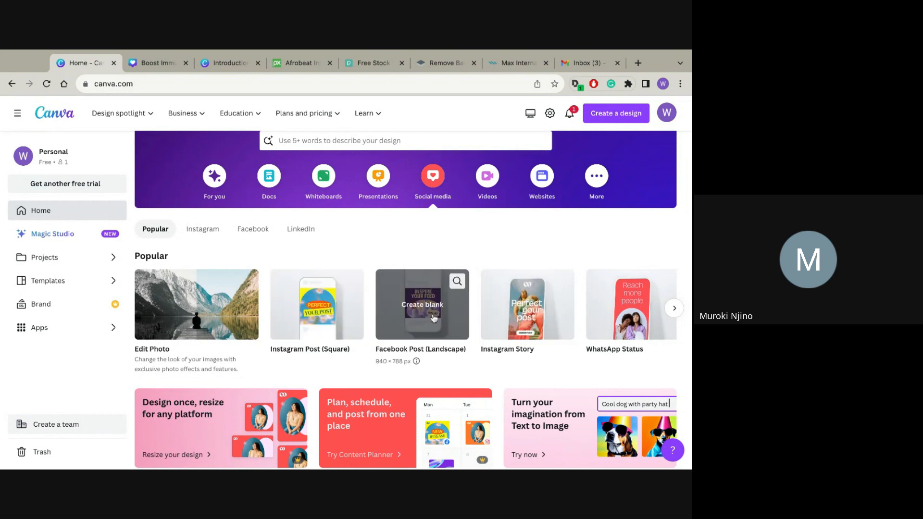
{"action": "left_click", "coordinate": [675, 309]}
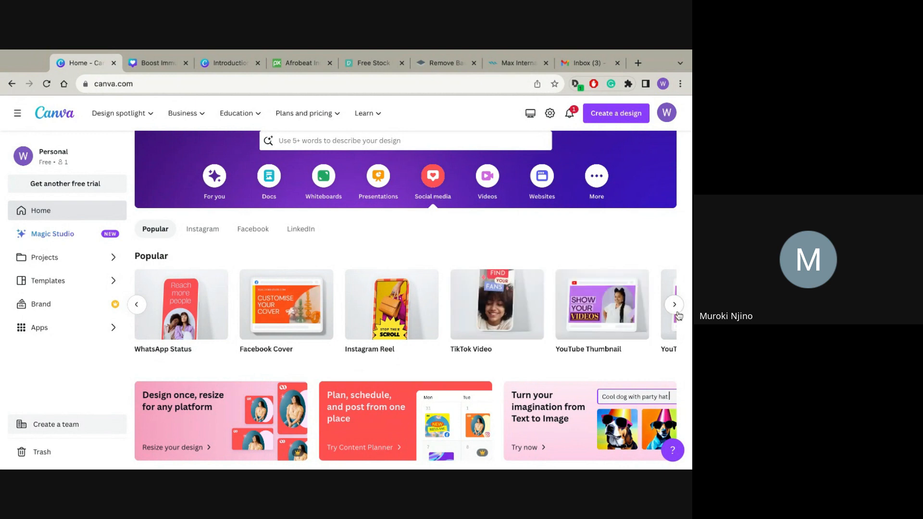
{"action": "scroll", "coordinate": [357, 299], "scroll_direction": "left", "scroll_amount": 3}
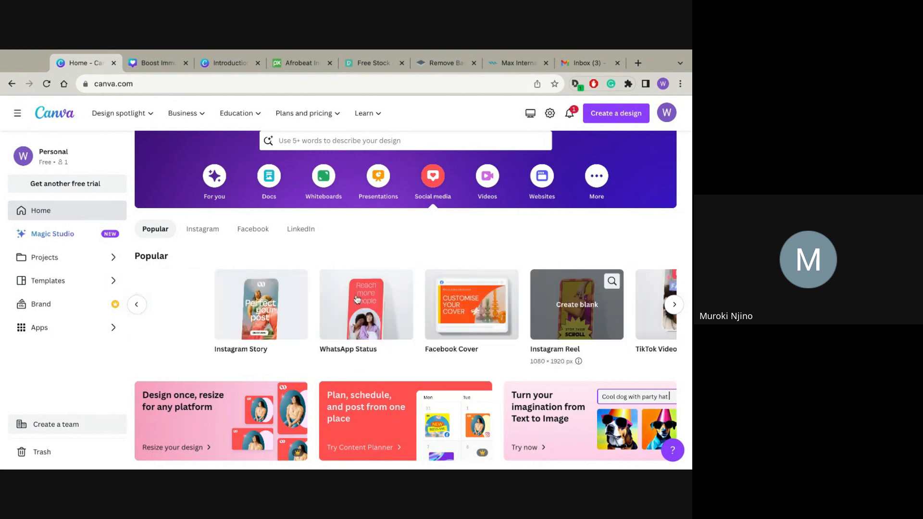
{"action": "scroll", "coordinate": [356, 299], "scroll_direction": "left", "scroll_amount": 2}
{"action": "scroll", "coordinate": [358, 315], "scroll_direction": "down", "scroll_amount": 2}
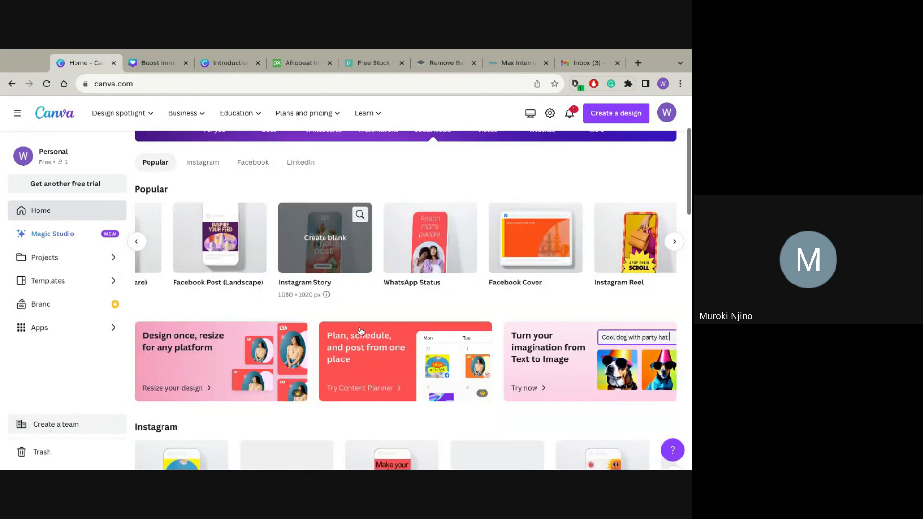
{"action": "scroll", "coordinate": [359, 330], "scroll_direction": "down", "scroll_amount": 6}
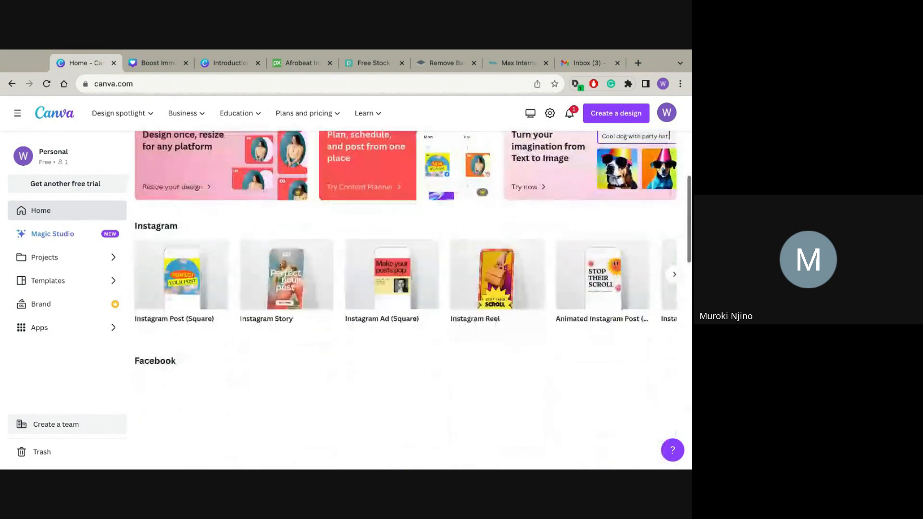
{"action": "scroll", "coordinate": [366, 295], "scroll_direction": "up", "scroll_amount": 10}
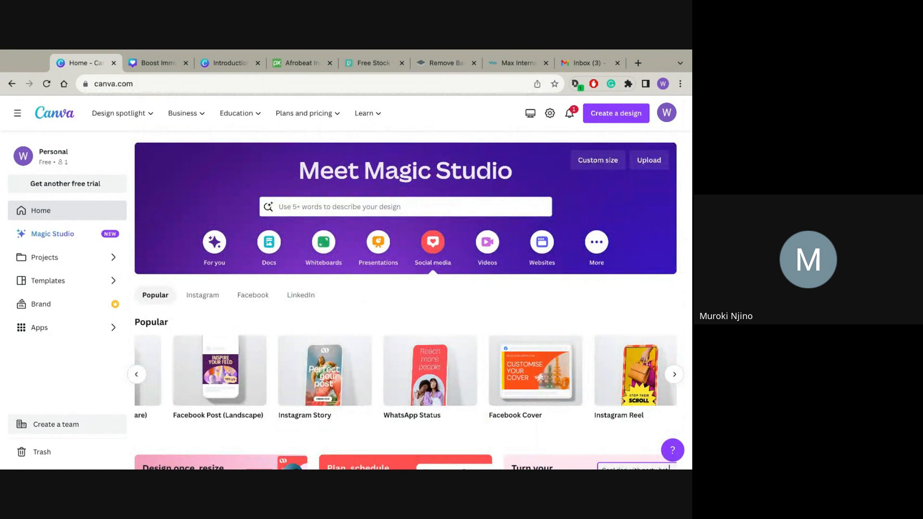
Search the templates for "Instagram post product" and reload the results page.
{"action": "left_click", "coordinate": [363, 206]}
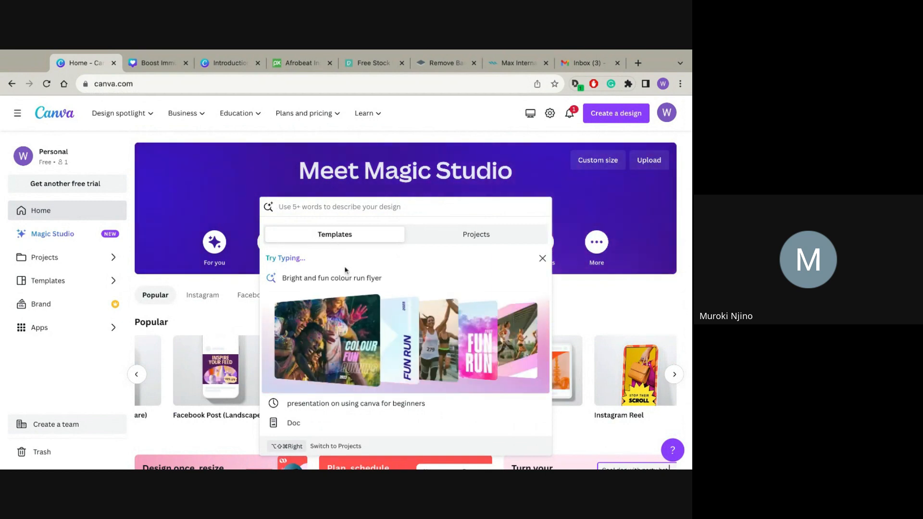
{"action": "scroll", "coordinate": [362, 305], "scroll_direction": "down", "scroll_amount": 2}
{"action": "scroll", "coordinate": [361, 304], "scroll_direction": "up", "scroll_amount": 2}
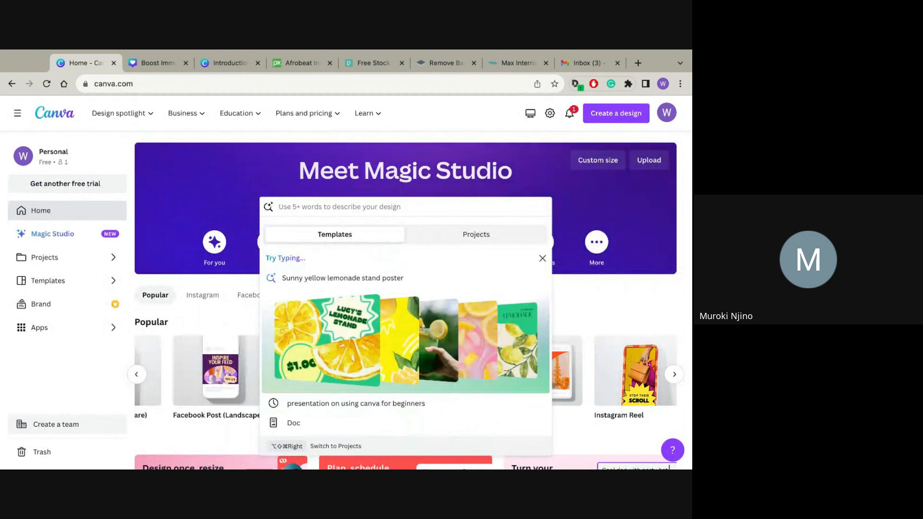
{"action": "type", "text": "Instag"}
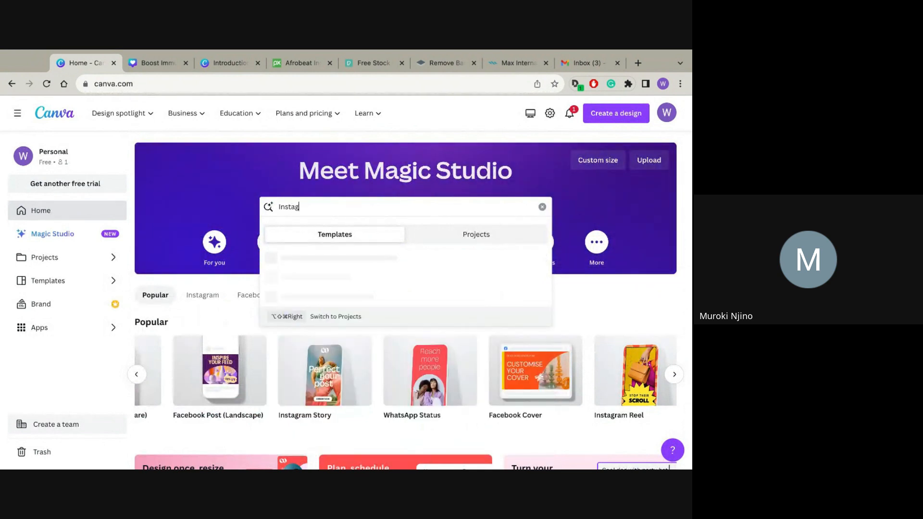
{"action": "type", "text": "ram post product"}
{"action": "key", "text": "Return"}
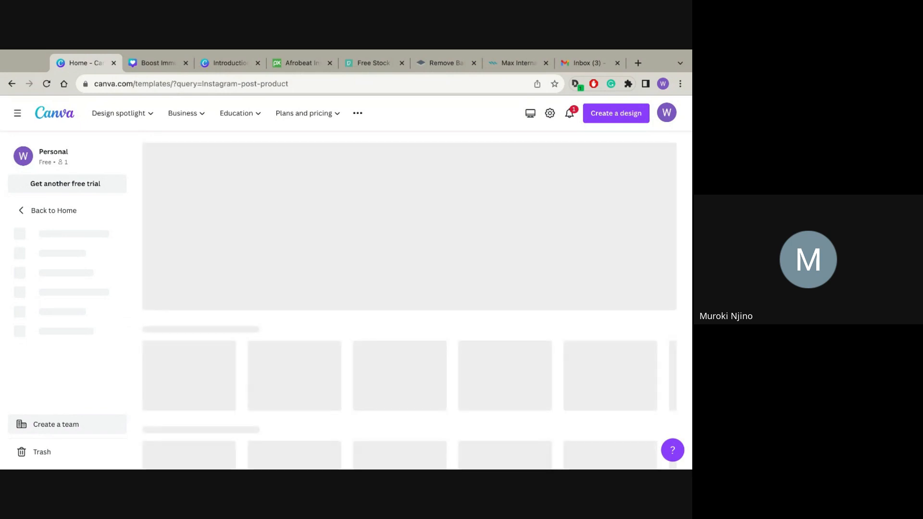
{"action": "scroll", "coordinate": [409, 298], "scroll_direction": "down", "scroll_amount": 4}
{"action": "left_click", "coordinate": [46, 84]}
{"action": "mouse_move", "coordinate": [287, 126]}
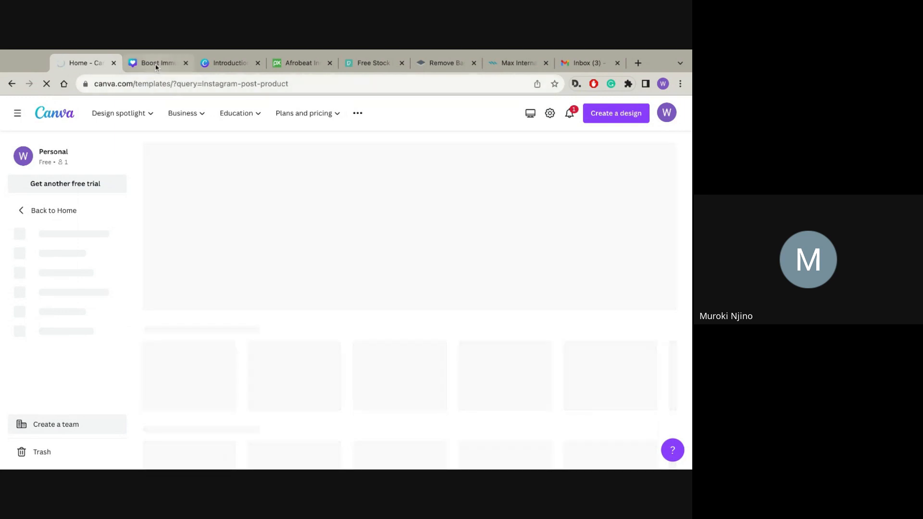
Switch to the Boost Immunity design and add the recently used New Arrival sunglasses template as a new page after page 1.
{"action": "left_click", "coordinate": [156, 64]}
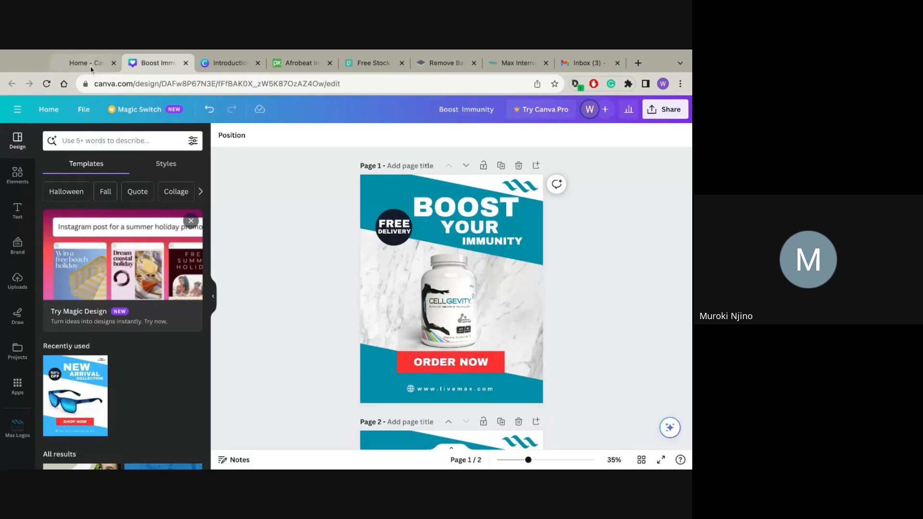
{"action": "left_click", "coordinate": [89, 69]}
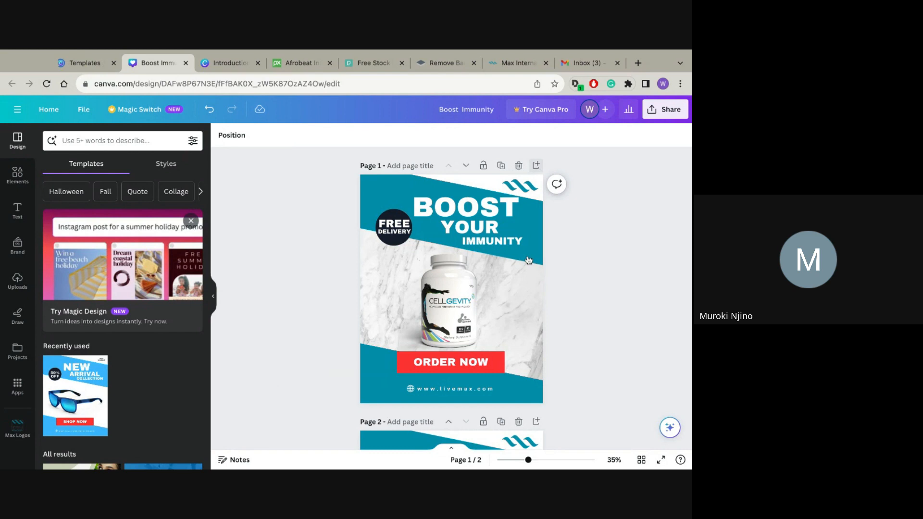
{"action": "left_click", "coordinate": [529, 261]}
{"action": "left_click", "coordinate": [75, 396]}
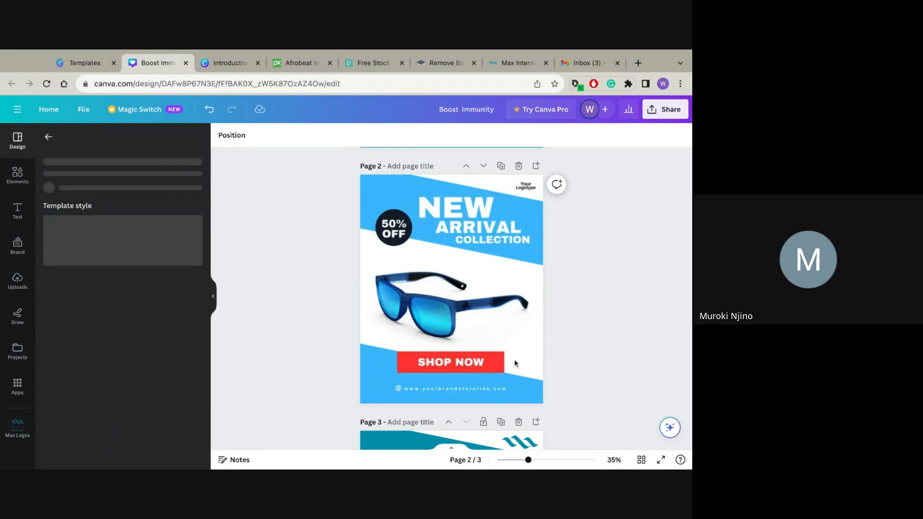
Compare the New Arrival template page with the finished Boost Your Immunity page below it.
{"action": "scroll", "coordinate": [514, 365], "scroll_direction": "down", "scroll_amount": 3}
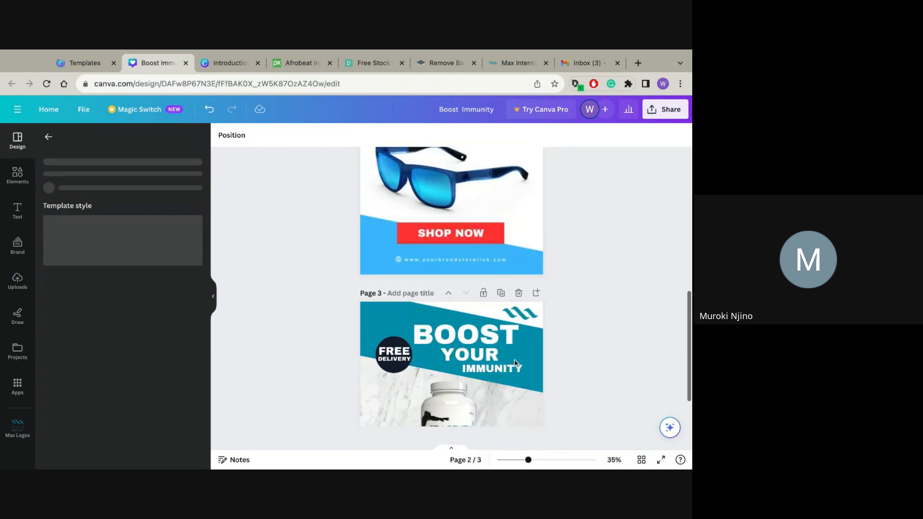
{"action": "scroll", "coordinate": [515, 363], "scroll_direction": "down", "scroll_amount": 3}
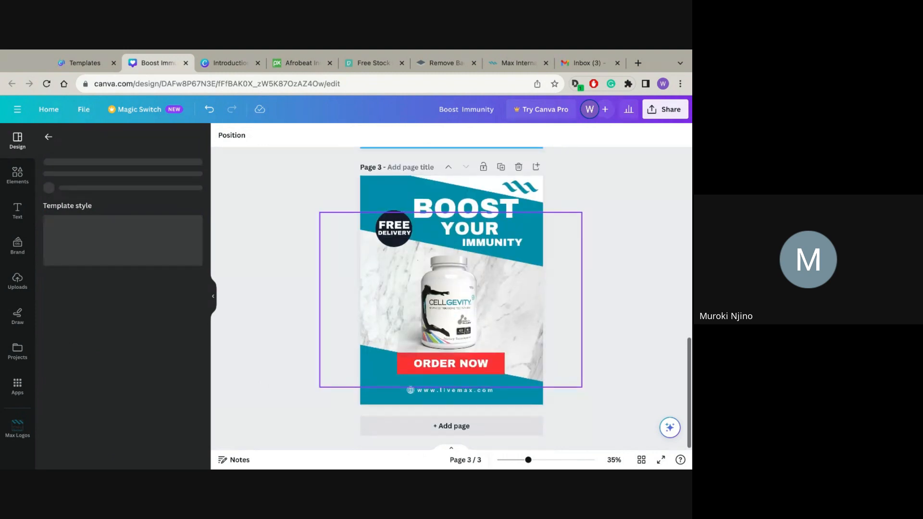
{"action": "scroll", "coordinate": [645, 329], "scroll_direction": "up", "scroll_amount": 6}
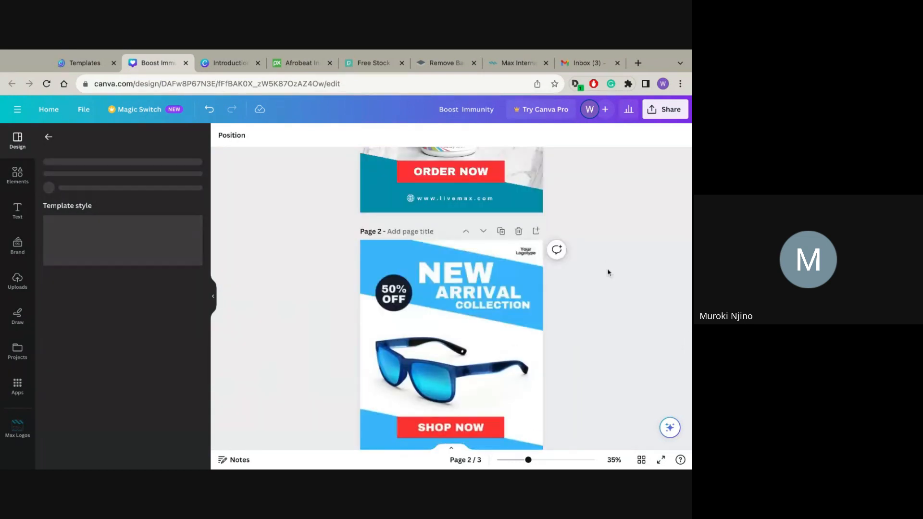
{"action": "scroll", "coordinate": [616, 282], "scroll_direction": "down", "scroll_amount": 1}
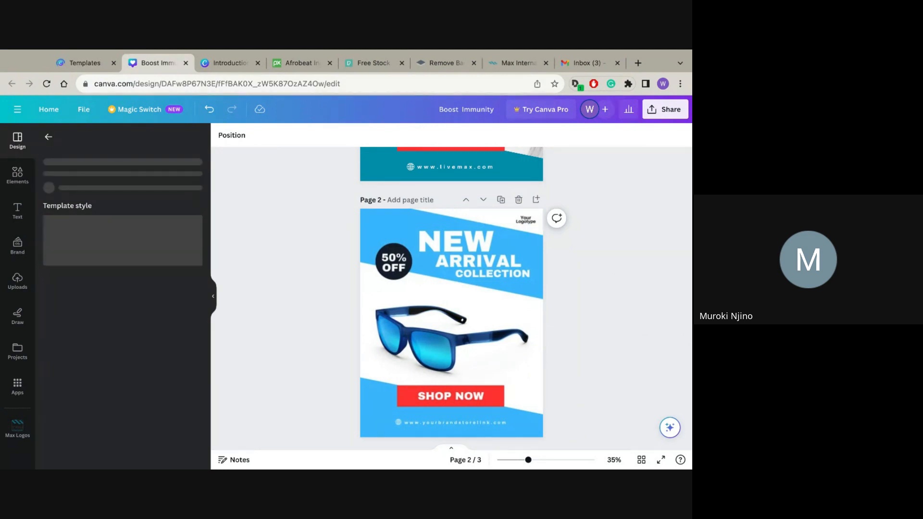
Check the Instagram Post Product template results page.
{"action": "left_click", "coordinate": [85, 63]}
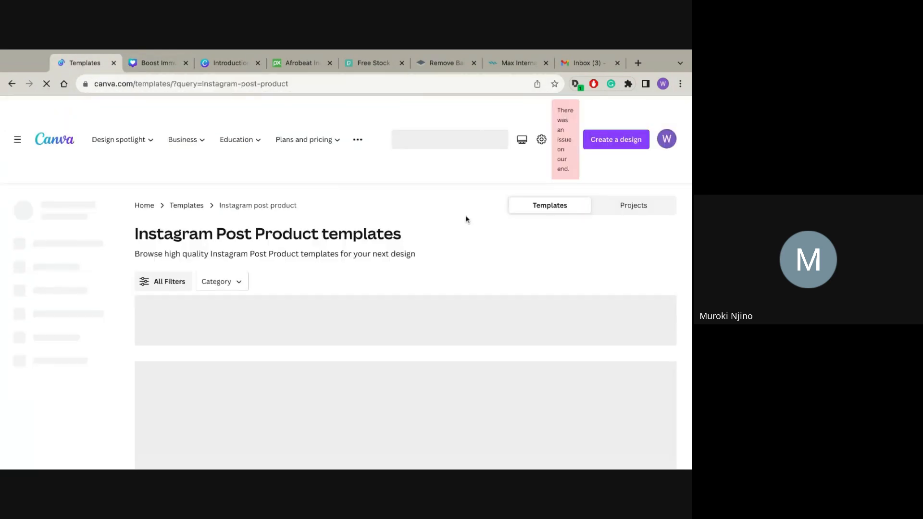
{"action": "scroll", "coordinate": [468, 220], "scroll_direction": "down", "scroll_amount": 1}
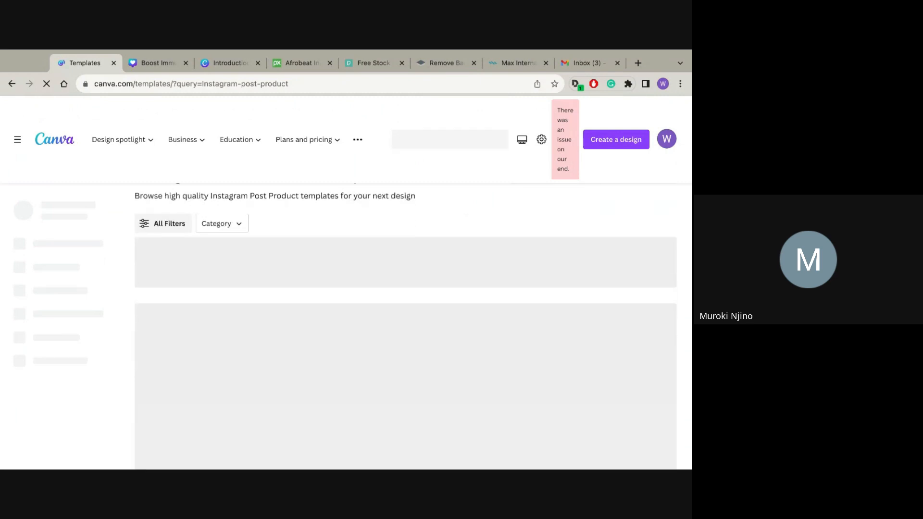
{"action": "scroll", "coordinate": [467, 219], "scroll_direction": "up", "scroll_amount": 2}
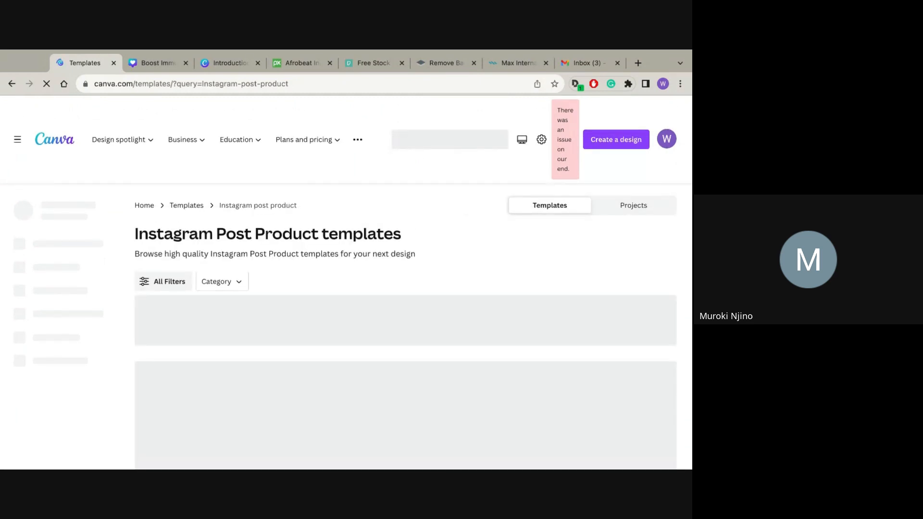
Return to the Boost Immunity design, select page 2 with the New Arrival template, and review it against page 3.
{"action": "left_click", "coordinate": [157, 63]}
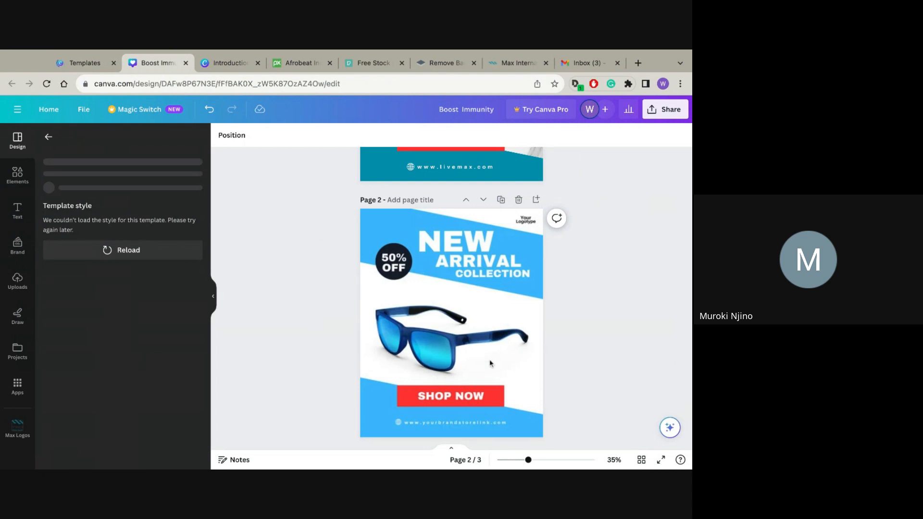
{"action": "scroll", "coordinate": [491, 363], "scroll_direction": "down", "scroll_amount": 1}
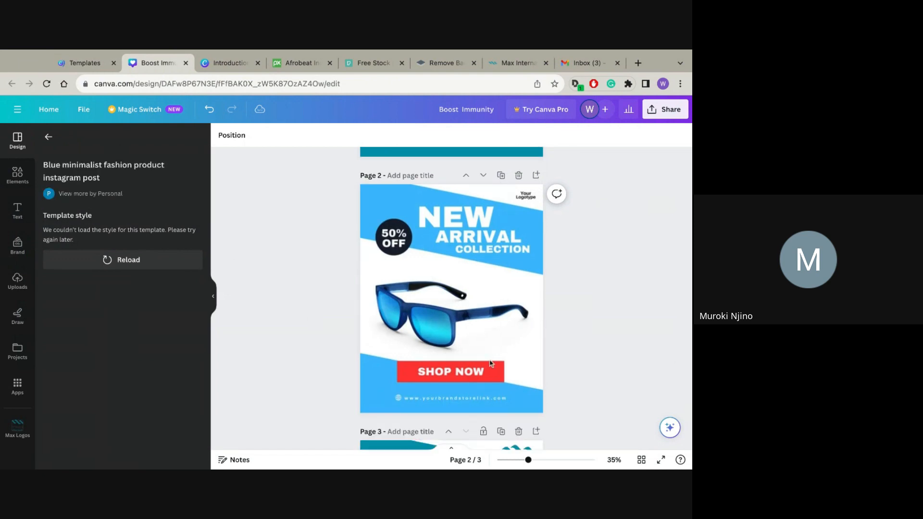
{"action": "left_click", "coordinate": [491, 363]}
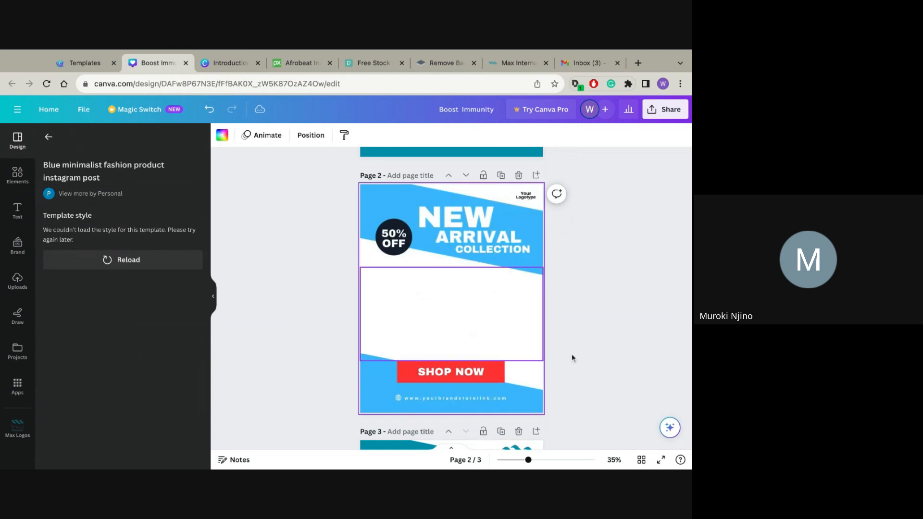
{"action": "scroll", "coordinate": [572, 354], "scroll_direction": "down", "scroll_amount": 5}
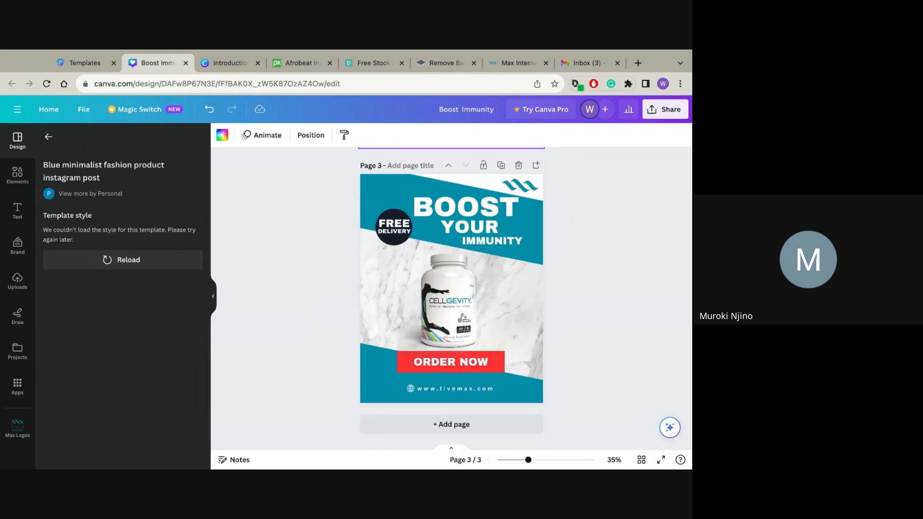
{"action": "scroll", "coordinate": [307, 322], "scroll_direction": "up", "scroll_amount": 2}
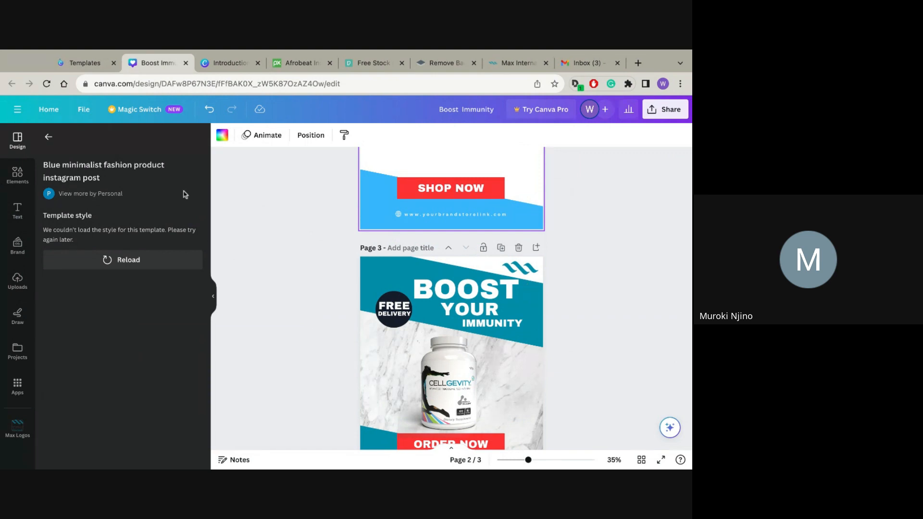
Open the elements library in the design, and switch to the Pexels free stock photo site.
{"action": "left_click", "coordinate": [20, 178]}
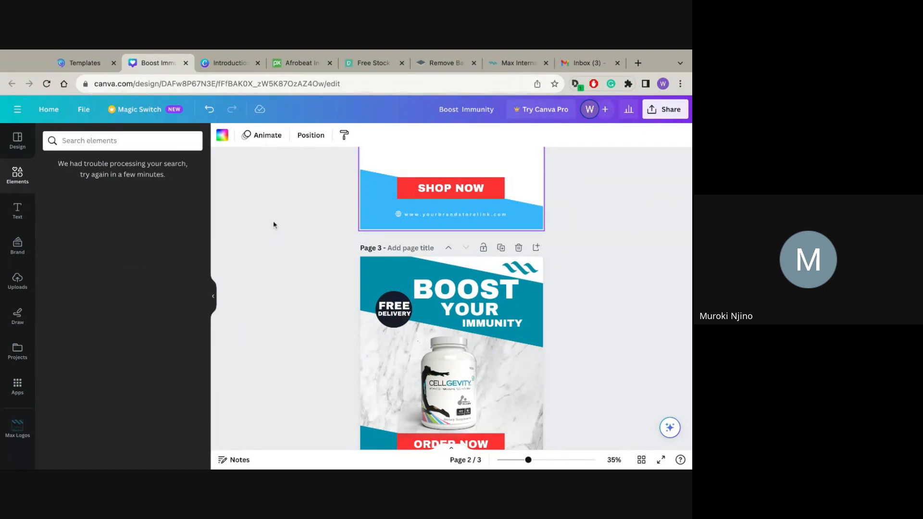
{"action": "left_click", "coordinate": [369, 64]}
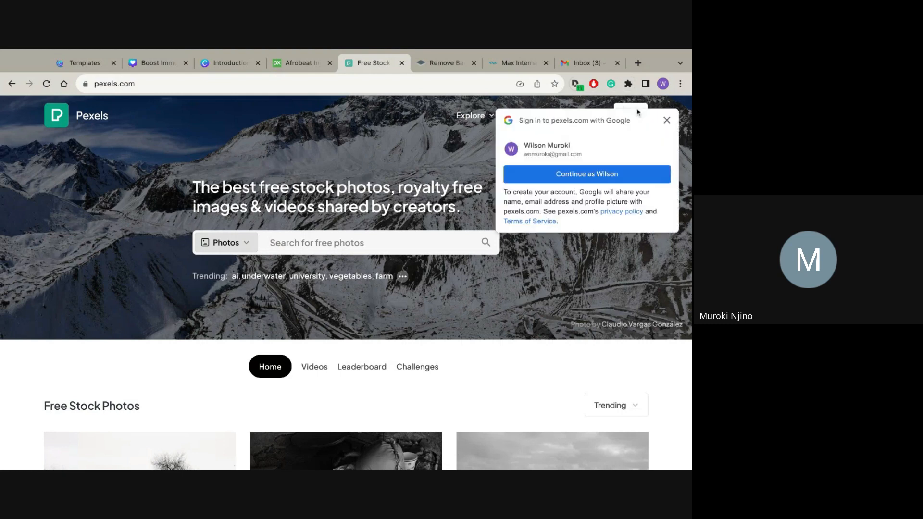
Dismiss the Google sign-in prompt on Pexels and look over the trending free stock photos on the home page.
{"action": "left_click", "coordinate": [667, 121]}
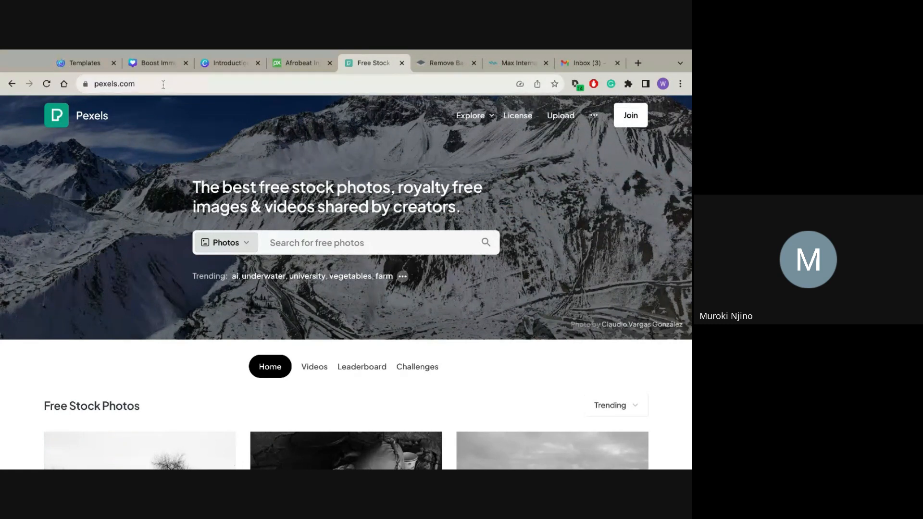
{"action": "scroll", "coordinate": [207, 325], "scroll_direction": "down", "scroll_amount": 4}
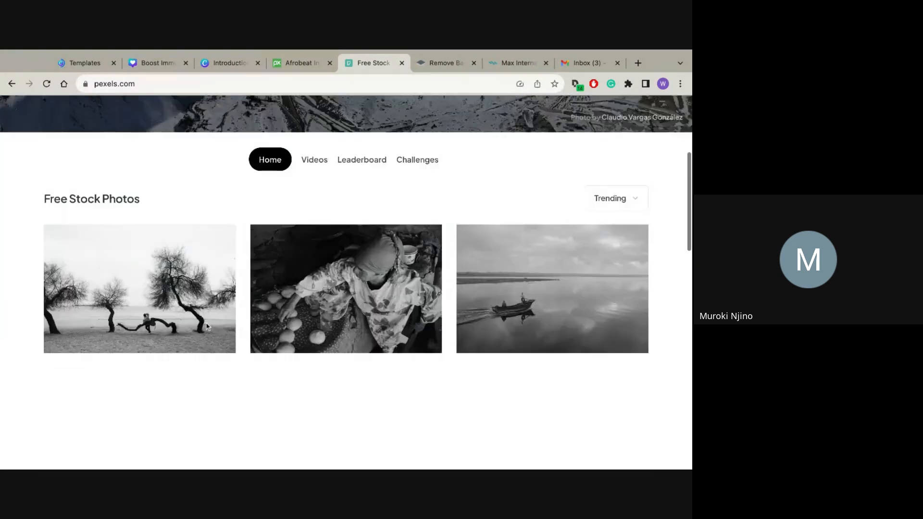
{"action": "mouse_move", "coordinate": [206, 326]}
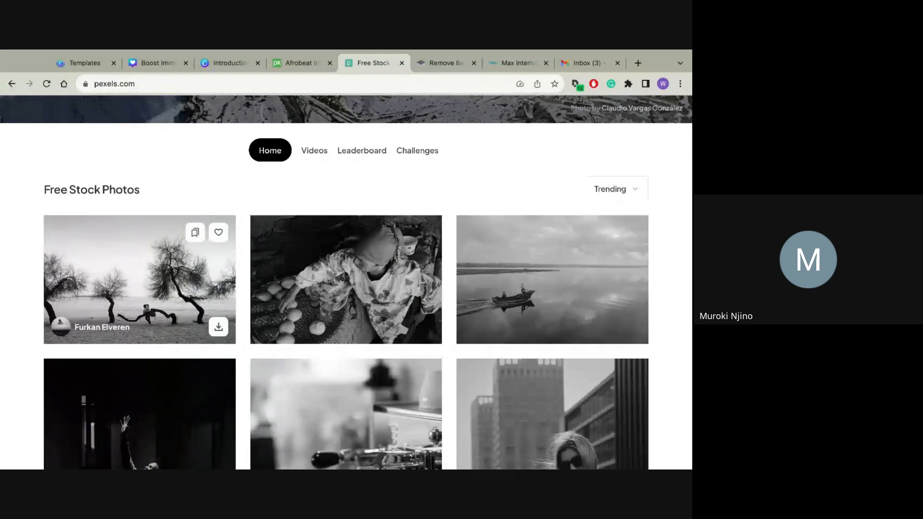
{"action": "scroll", "coordinate": [207, 326], "scroll_direction": "up", "scroll_amount": 1}
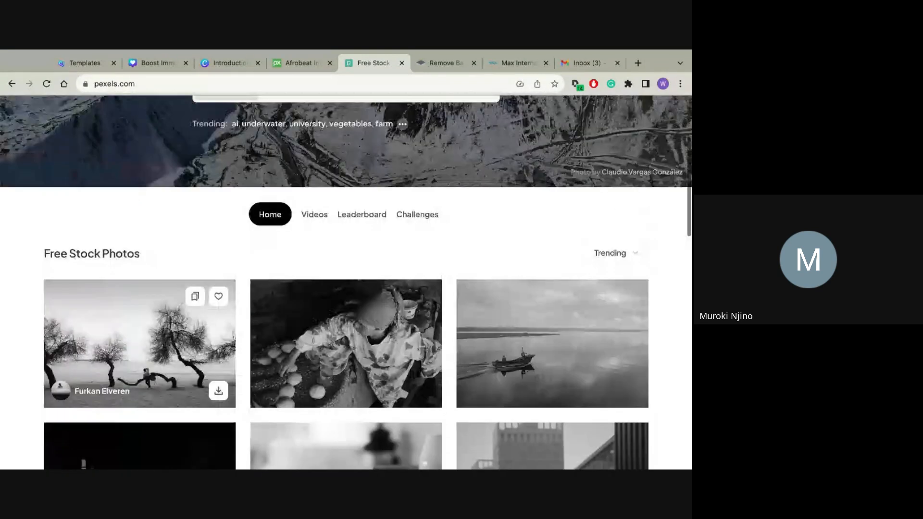
{"action": "scroll", "coordinate": [207, 327], "scroll_direction": "up", "scroll_amount": 3}
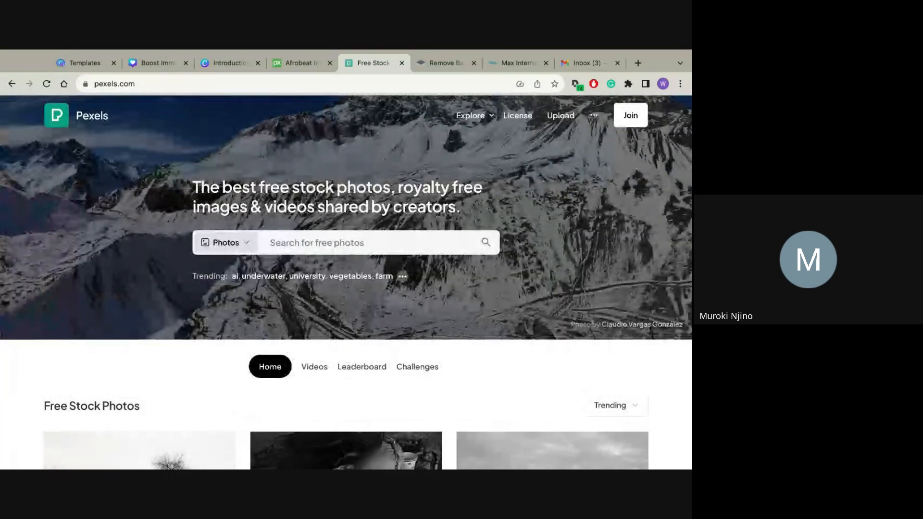
Search Pexels for "Athletic" photos and preview the photo of the sprinter crouching on the running track.
{"action": "left_click", "coordinate": [306, 244]}
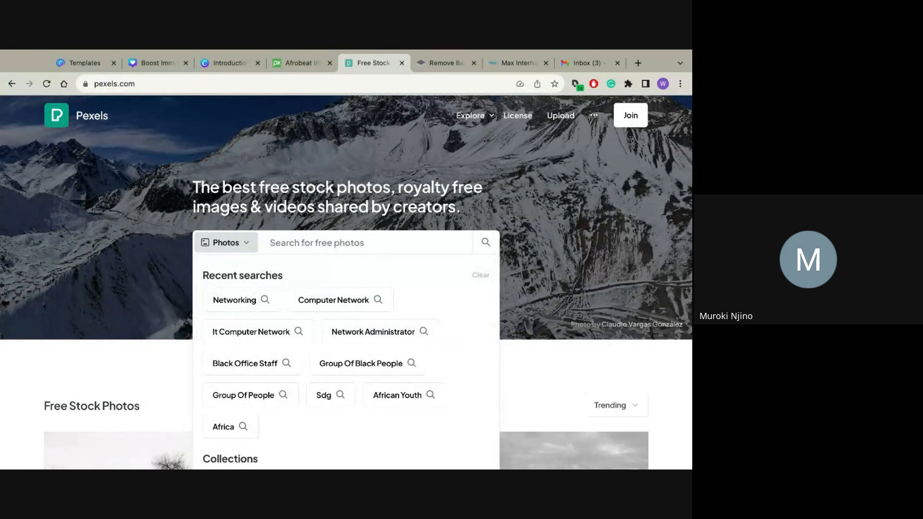
{"action": "type", "text": "Athletic"}
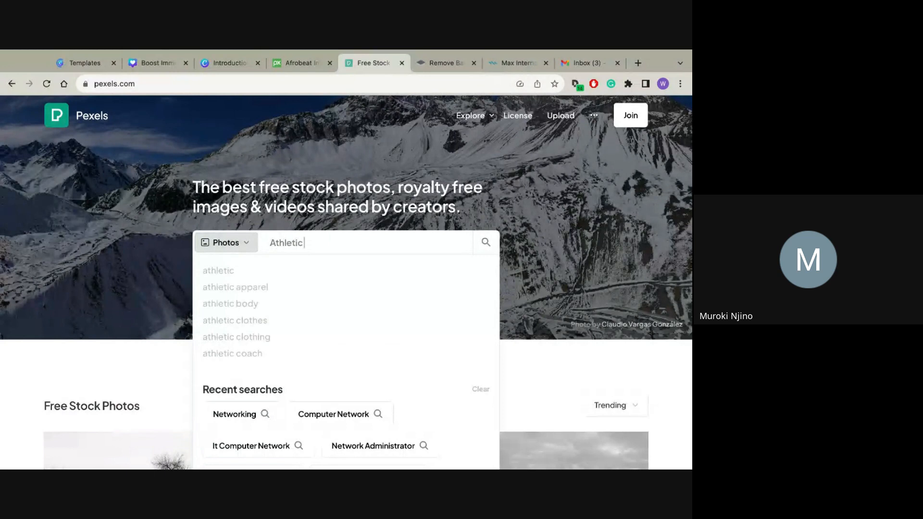
{"action": "key", "text": "Return"}
{"action": "scroll", "coordinate": [498, 392], "scroll_direction": "down", "scroll_amount": 1}
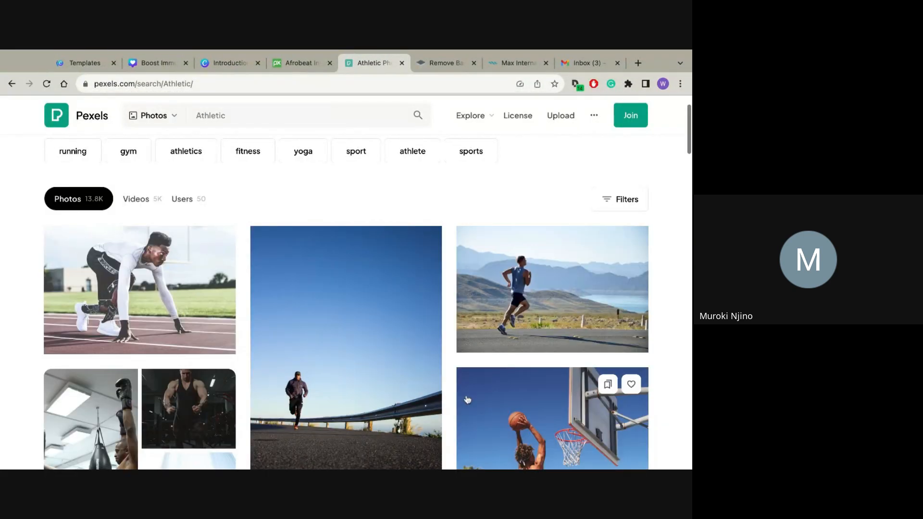
{"action": "scroll", "coordinate": [468, 400], "scroll_direction": "down", "scroll_amount": 1}
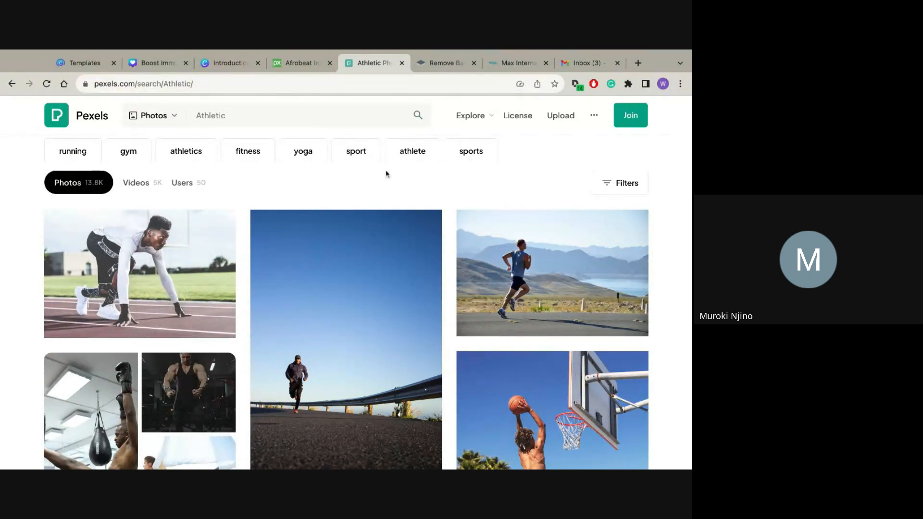
{"action": "left_click", "coordinate": [168, 282]}
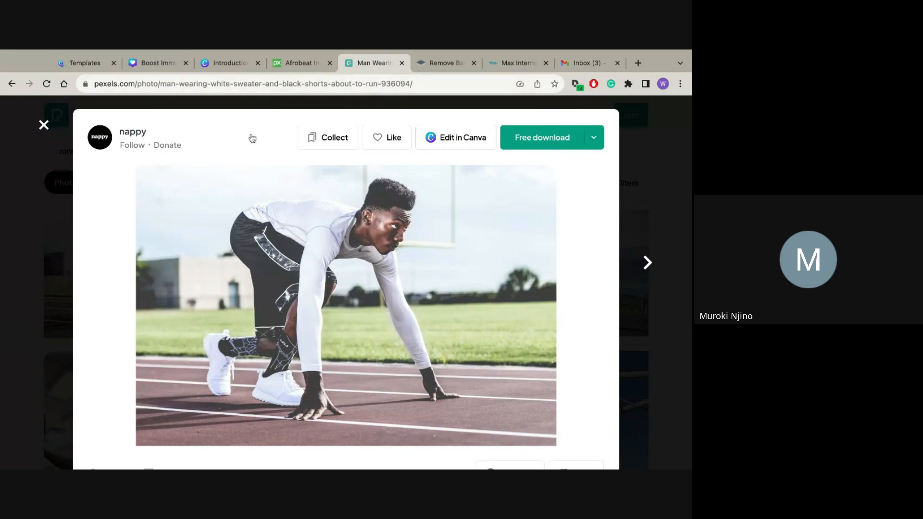
{"action": "left_click", "coordinate": [43, 125]}
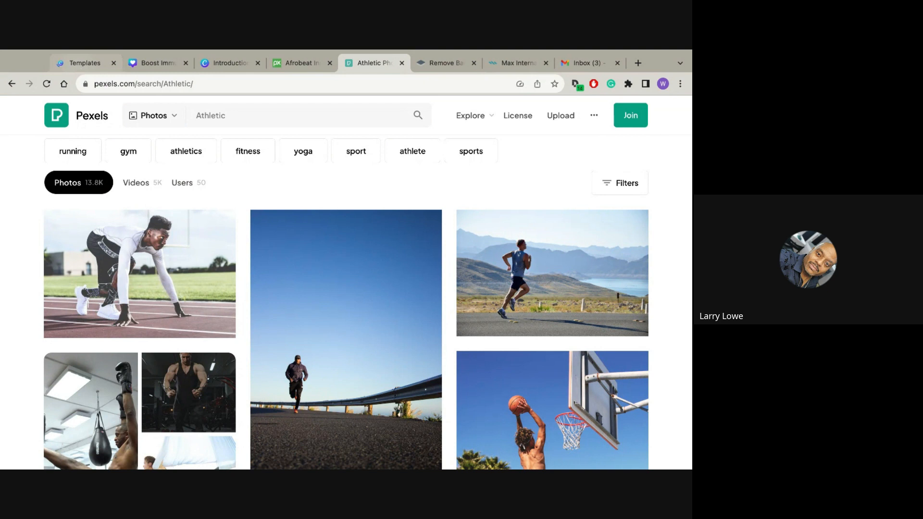
Return from the Canva template results to the Canva home page, and reload the Boost Immunity design.
{"action": "left_click", "coordinate": [85, 63]}
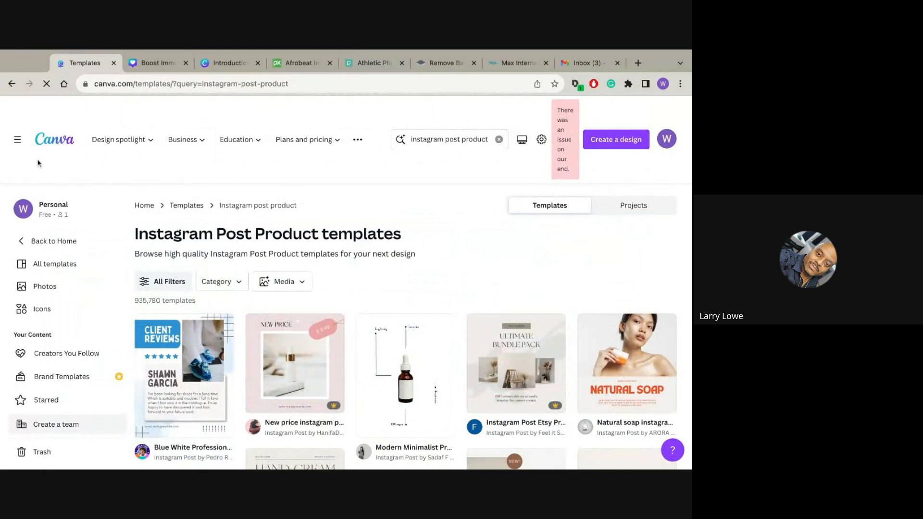
{"action": "left_click", "coordinate": [42, 243]}
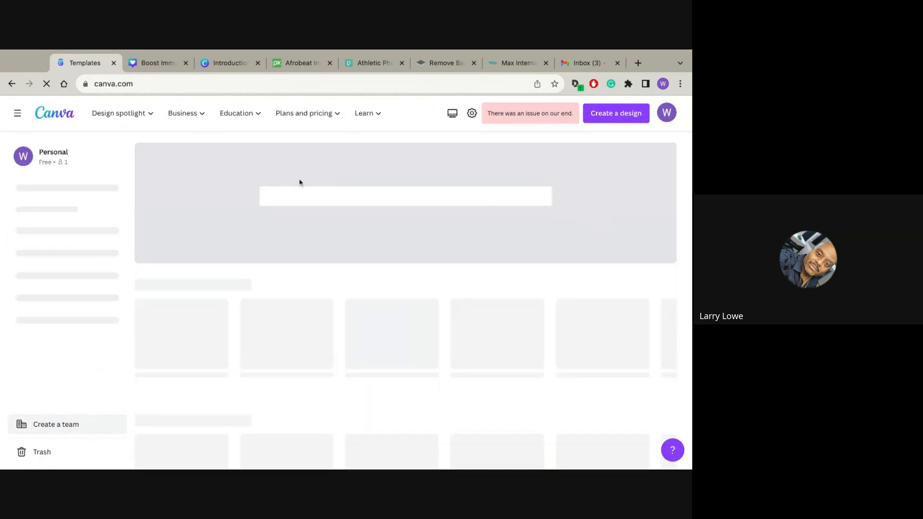
{"action": "mouse_move", "coordinate": [271, 125]}
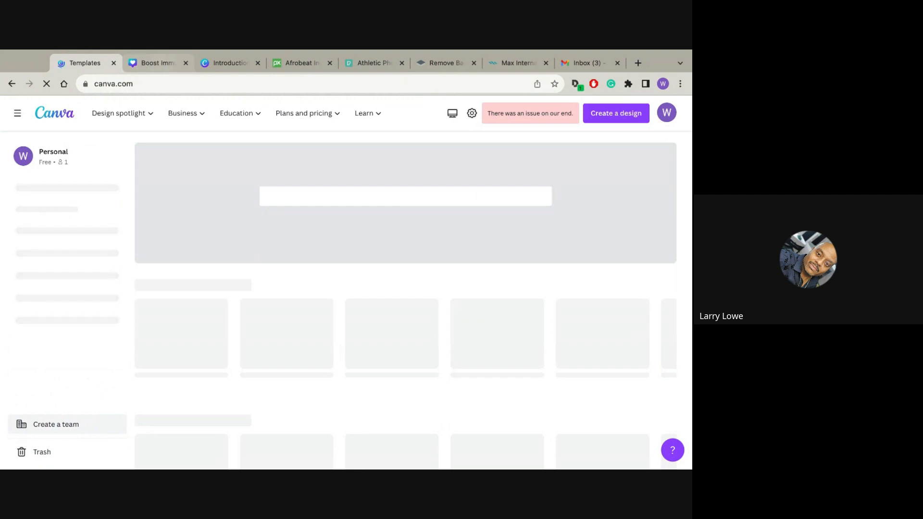
{"action": "left_click", "coordinate": [155, 63]}
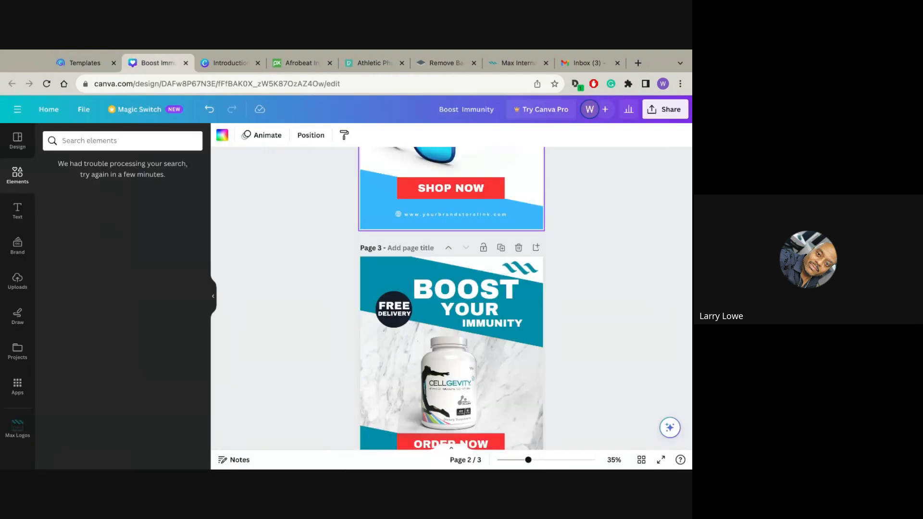
{"action": "left_click", "coordinate": [47, 84]}
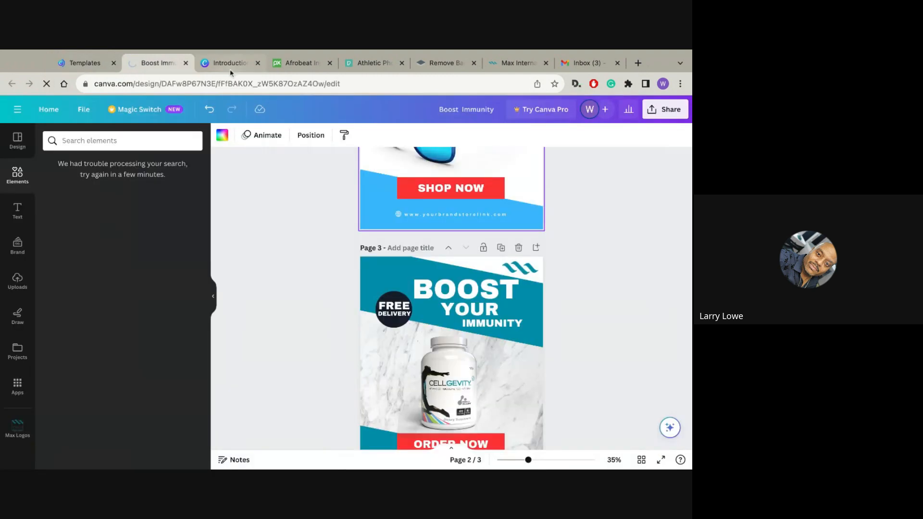
Close the Introduction to Canva design, and check the loading of the Canva home page and the Boost Immunity design.
{"action": "left_click", "coordinate": [229, 65]}
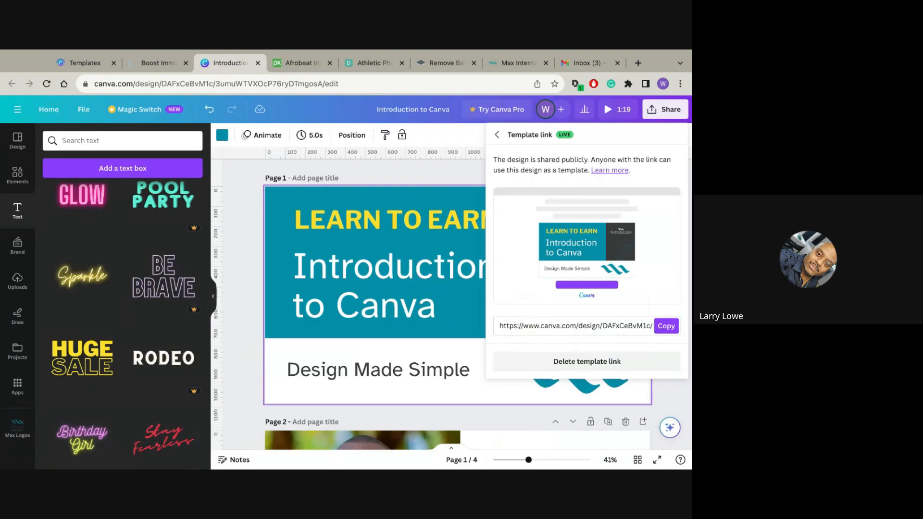
{"action": "left_click", "coordinate": [258, 63]}
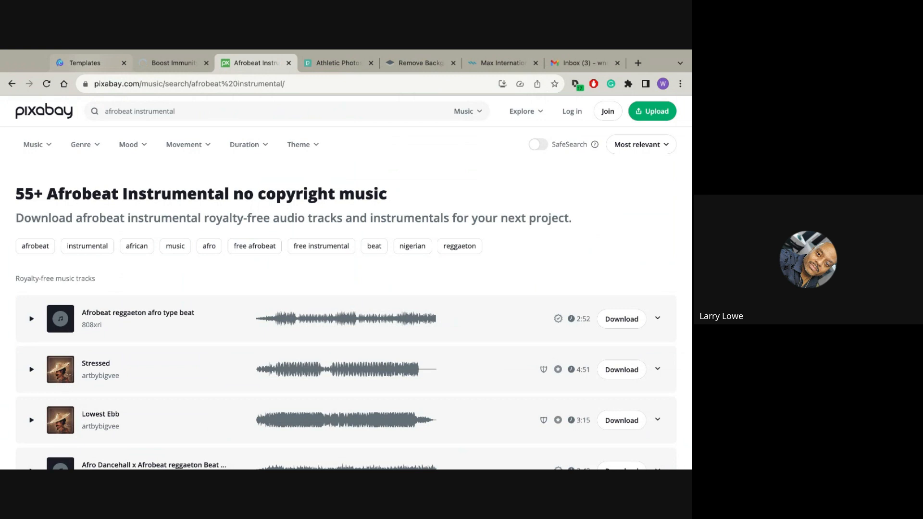
{"action": "left_click", "coordinate": [86, 63]}
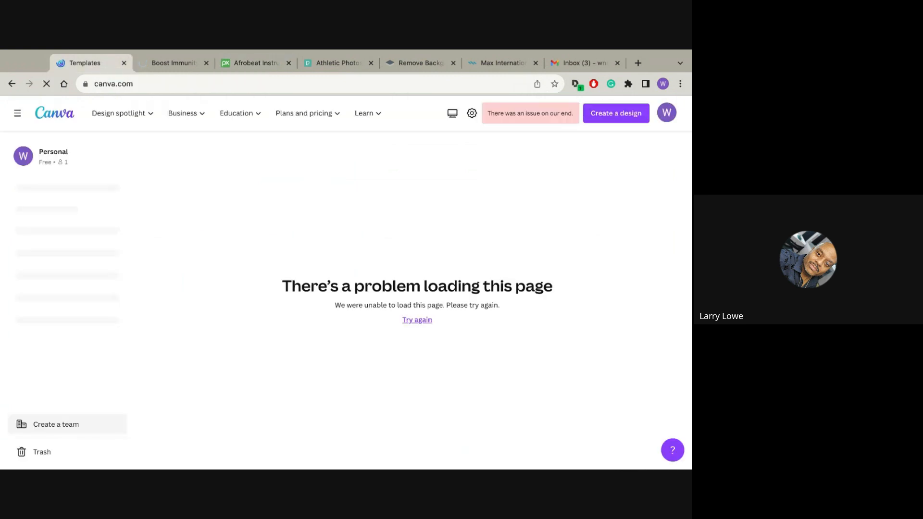
{"action": "left_click", "coordinate": [172, 63]}
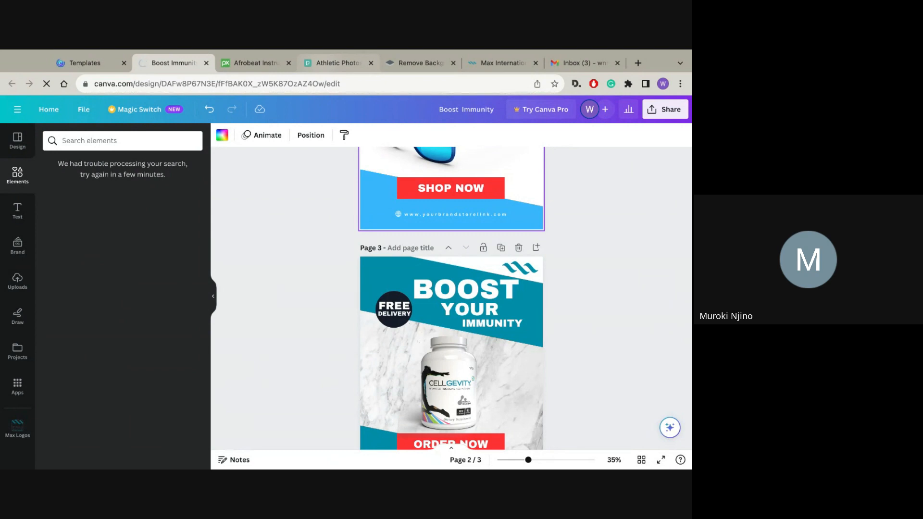
Revisit the Pexels Athletic results, view the remove.bg background removal site, and check the Canva home page again.
{"action": "left_click", "coordinate": [346, 65]}
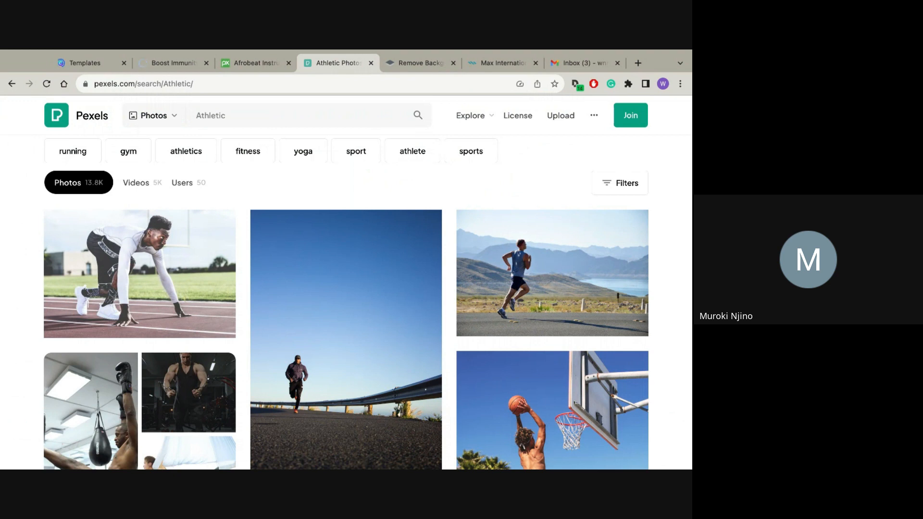
{"action": "left_click", "coordinate": [408, 65]}
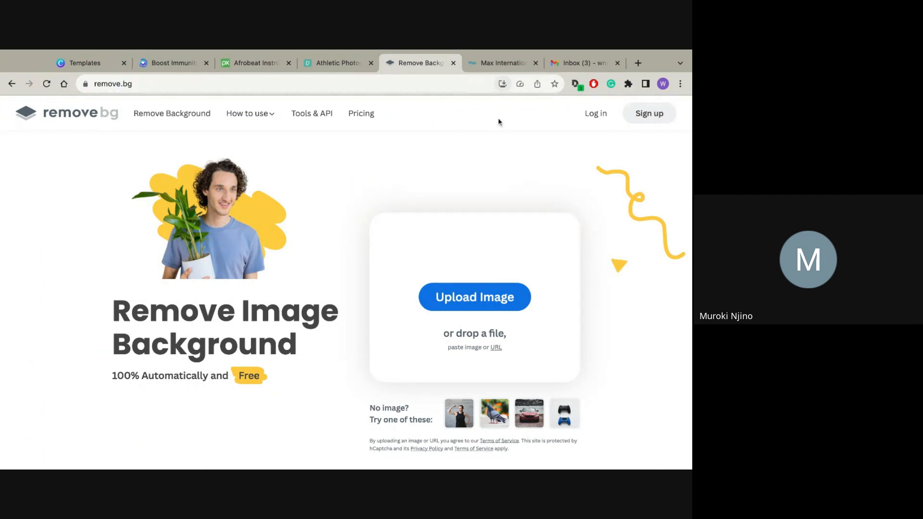
{"action": "left_click", "coordinate": [104, 69]}
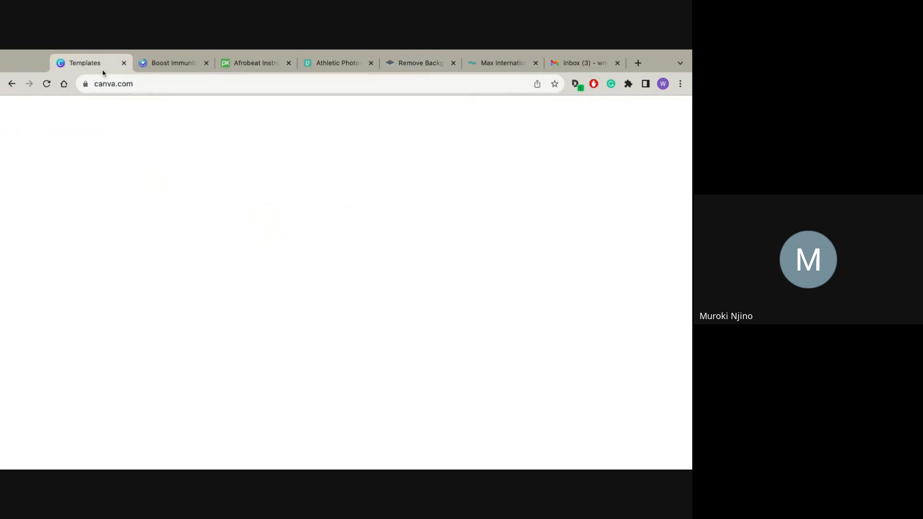
Switch to the Max International marketing resources site and review its resource categories and Science & Product videos.
{"action": "left_click", "coordinate": [494, 62]}
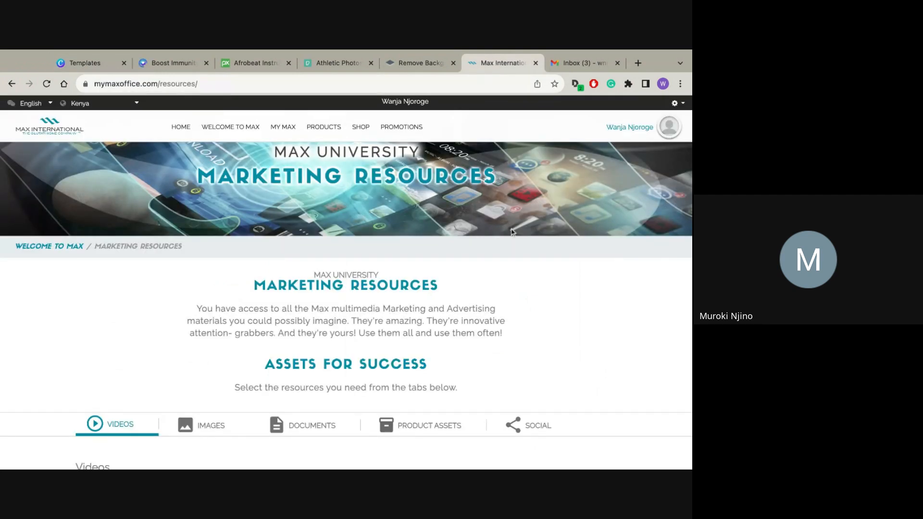
{"action": "scroll", "coordinate": [516, 238], "scroll_direction": "down", "scroll_amount": 2}
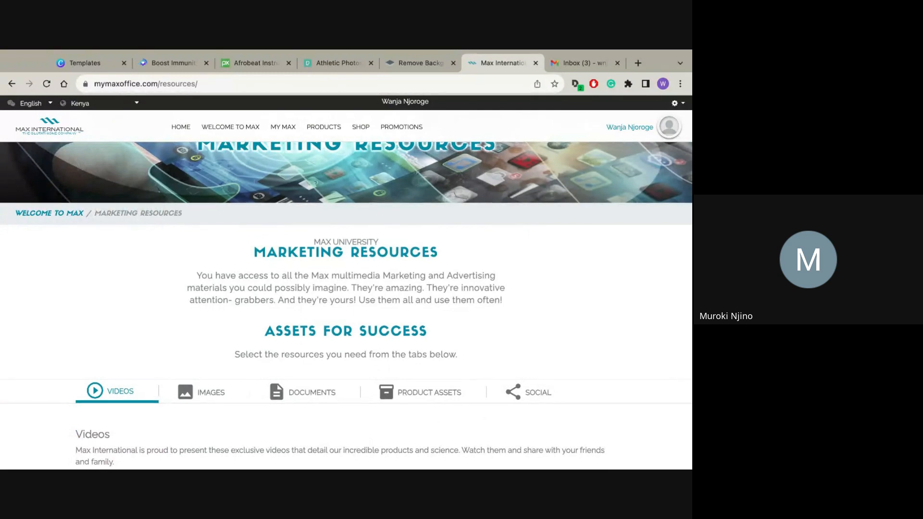
{"action": "scroll", "coordinate": [346, 288], "scroll_direction": "down", "scroll_amount": 1}
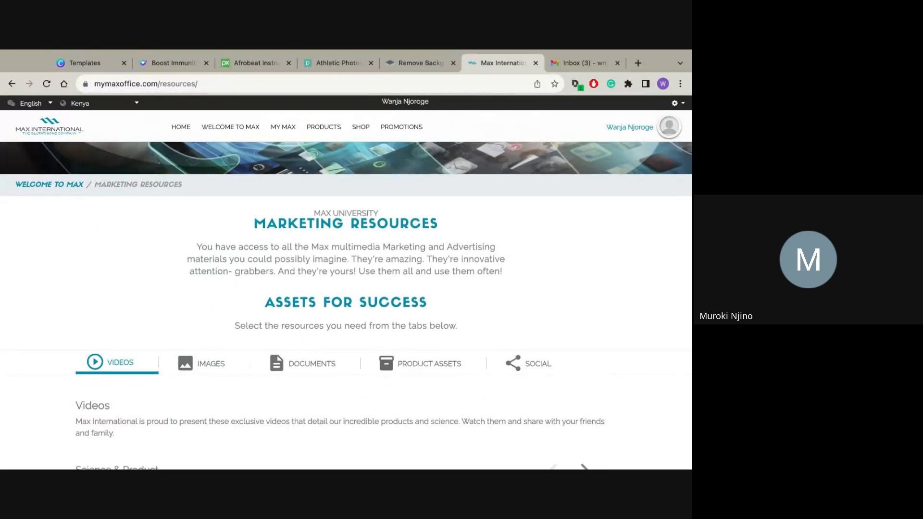
{"action": "scroll", "coordinate": [347, 289], "scroll_direction": "up", "scroll_amount": 3}
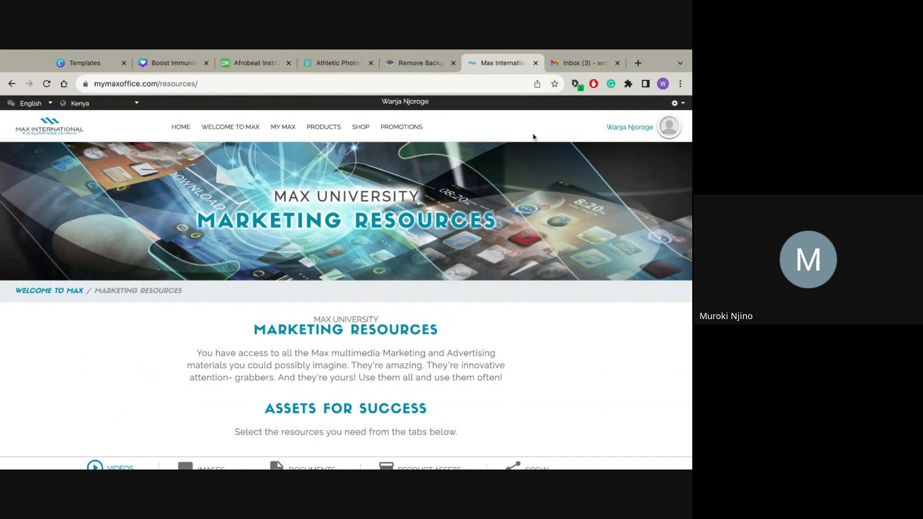
{"action": "mouse_move", "coordinate": [239, 130]}
{"action": "scroll", "coordinate": [53, 354], "scroll_direction": "down", "scroll_amount": 5}
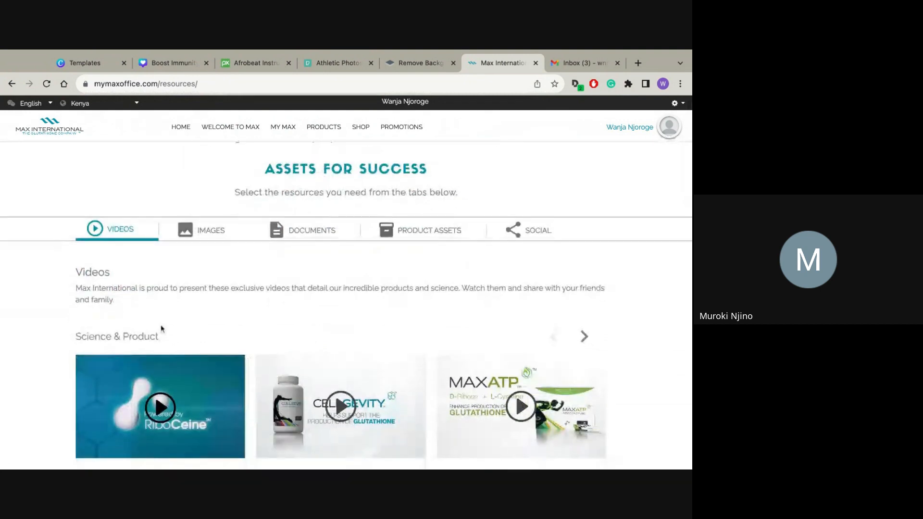
{"action": "scroll", "coordinate": [174, 355], "scroll_direction": "down", "scroll_amount": 2}
{"action": "scroll", "coordinate": [174, 356], "scroll_direction": "down", "scroll_amount": 2}
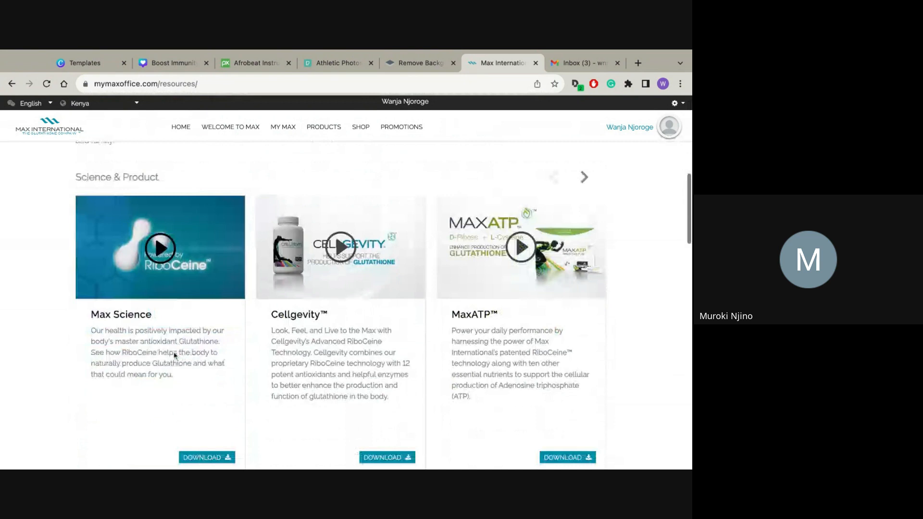
{"action": "scroll", "coordinate": [206, 323], "scroll_direction": "up", "scroll_amount": 3}
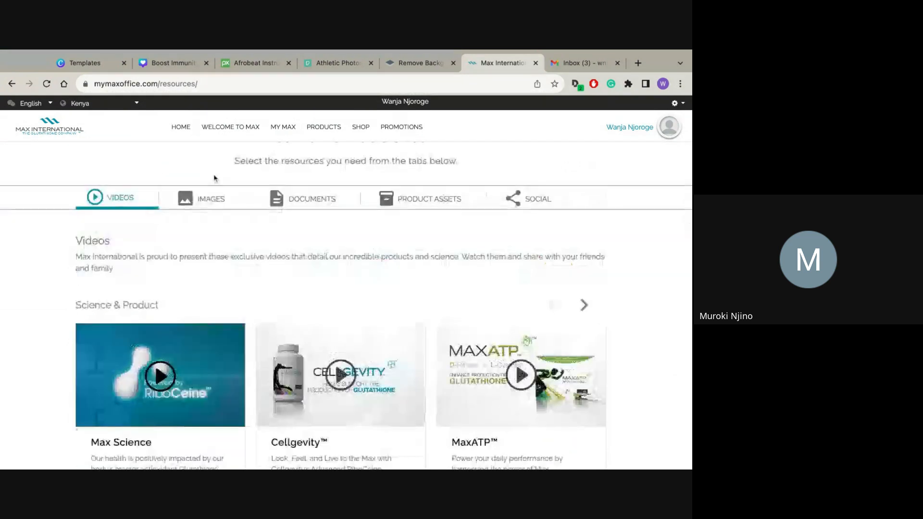
Open the Images resources and examine the downloadable banners, company, product and event logos, and product logo PNGs.
{"action": "left_click", "coordinate": [209, 202]}
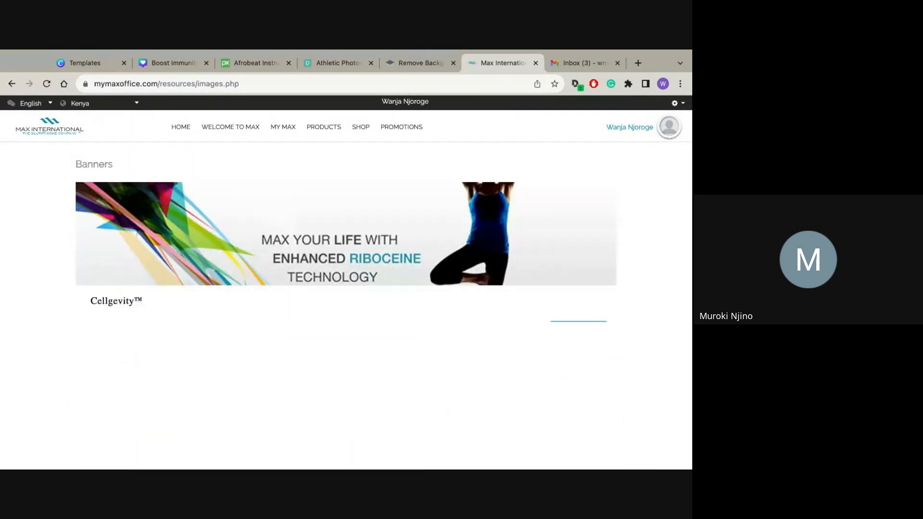
{"action": "scroll", "coordinate": [384, 305], "scroll_direction": "down", "scroll_amount": 1}
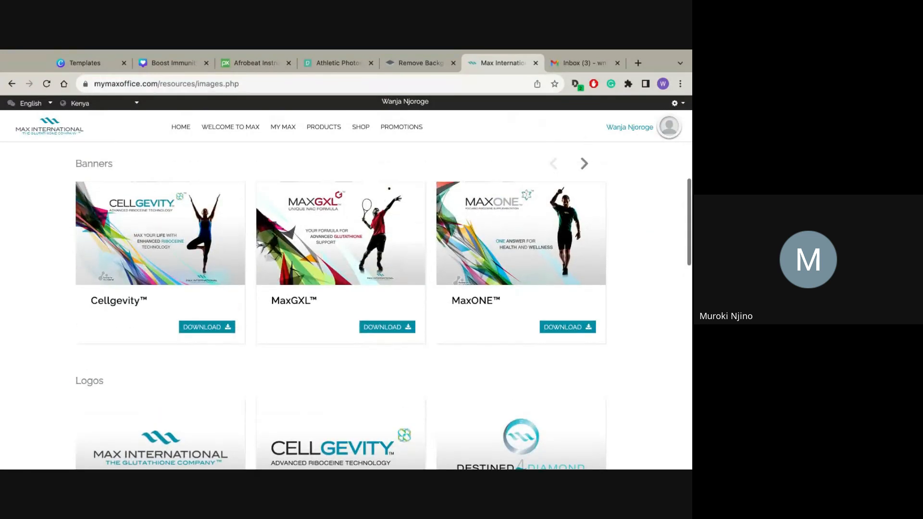
{"action": "scroll", "coordinate": [383, 306], "scroll_direction": "down", "scroll_amount": 4}
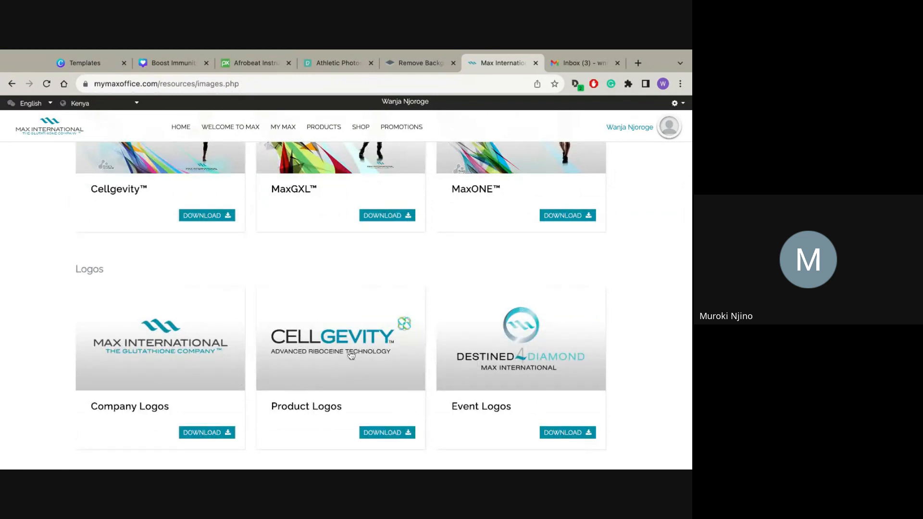
{"action": "scroll", "coordinate": [352, 355], "scroll_direction": "down", "scroll_amount": 2}
{"action": "scroll", "coordinate": [351, 355], "scroll_direction": "down", "scroll_amount": 4}
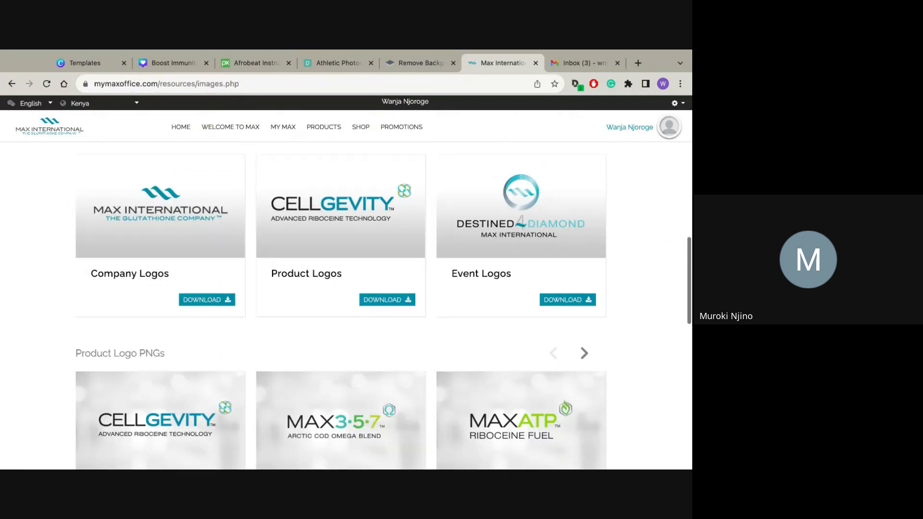
{"action": "scroll", "coordinate": [351, 355], "scroll_direction": "down", "scroll_amount": 2}
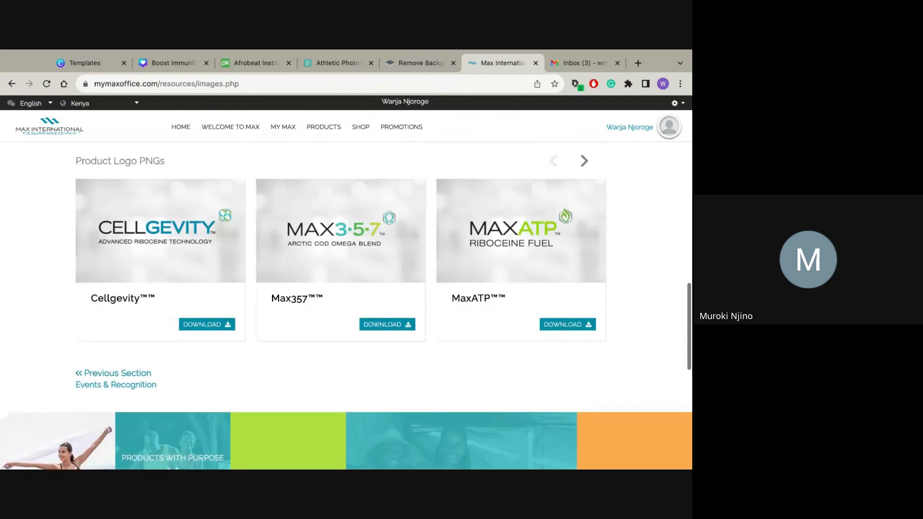
Open the Social resources on the marketing resources page and review the social channel links.
{"action": "scroll", "coordinate": [352, 355], "scroll_direction": "up", "scroll_amount": 10}
{"action": "scroll", "coordinate": [462, 307], "scroll_direction": "up", "scroll_amount": 3}
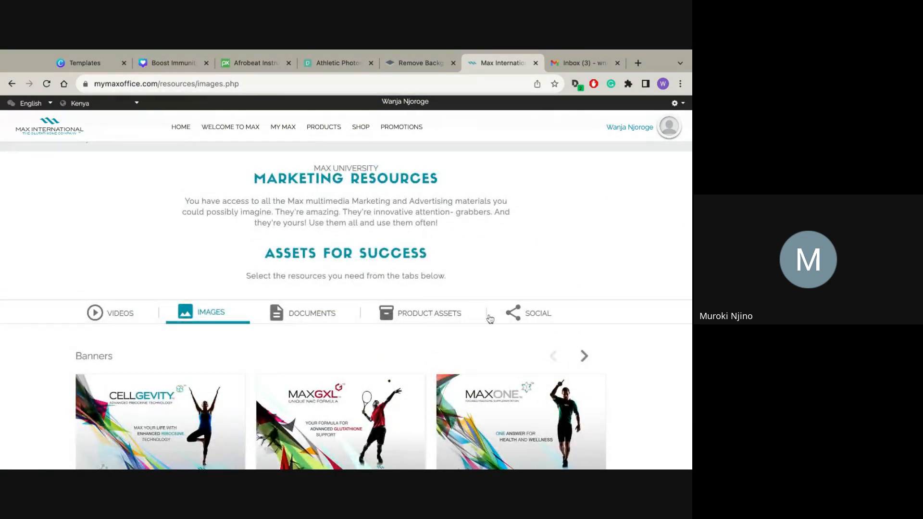
{"action": "left_click", "coordinate": [542, 321]}
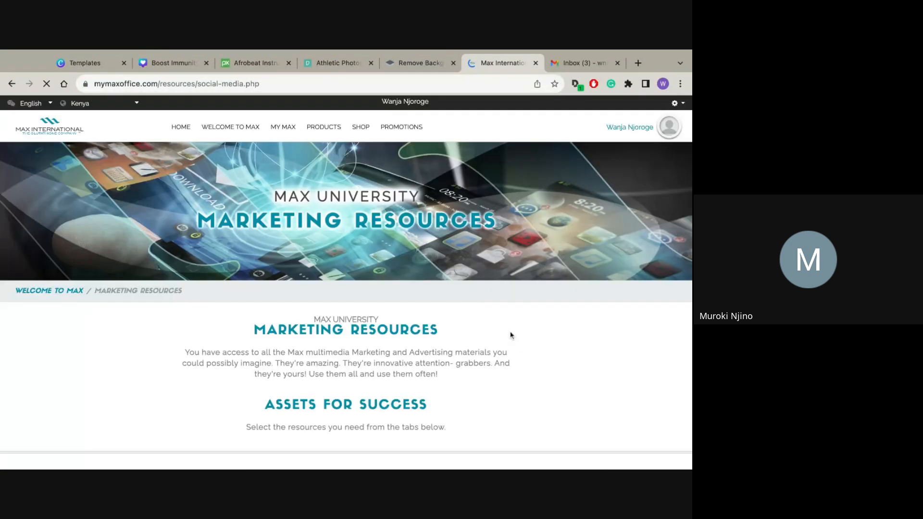
{"action": "scroll", "coordinate": [440, 351], "scroll_direction": "down", "scroll_amount": 3}
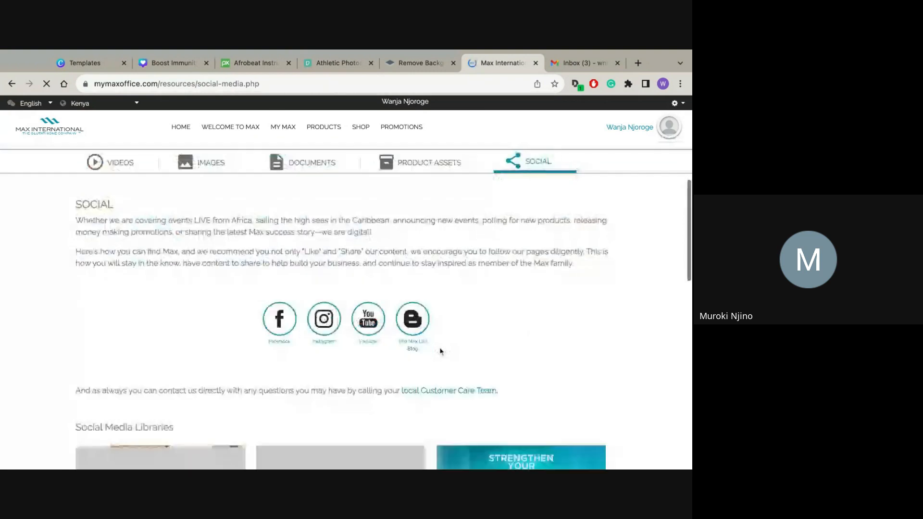
Open the Product Assets resources and examine the downloadable Cellgevity, MaxATP and N-Fuze packages.
{"action": "left_click", "coordinate": [429, 166]}
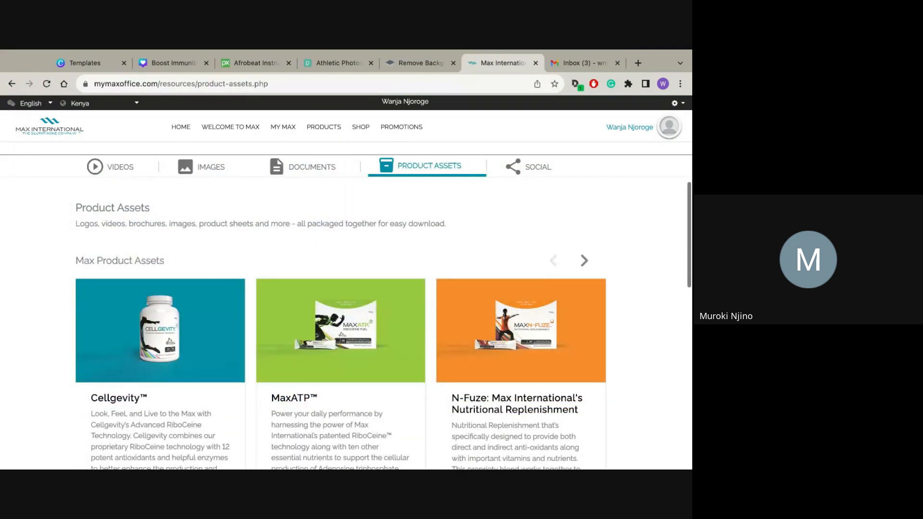
{"action": "scroll", "coordinate": [346, 306], "scroll_direction": "down", "scroll_amount": 1}
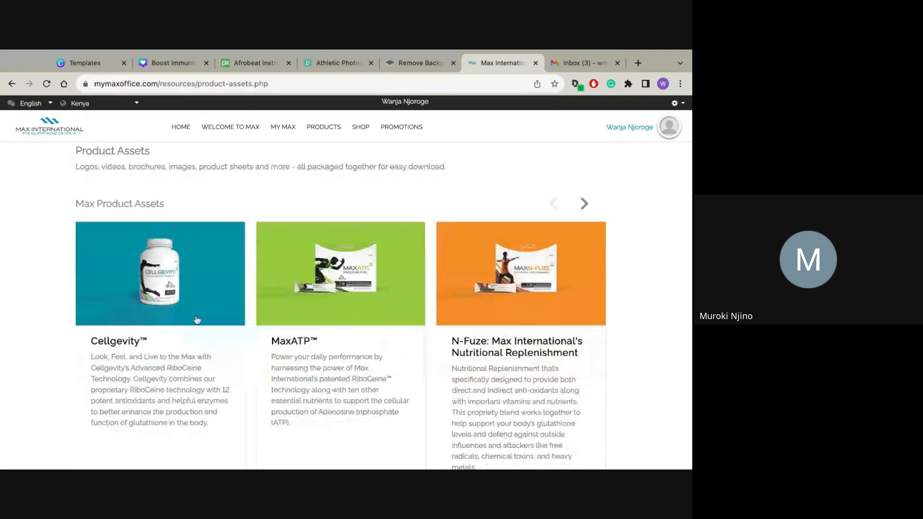
{"action": "scroll", "coordinate": [493, 291], "scroll_direction": "down", "scroll_amount": 2}
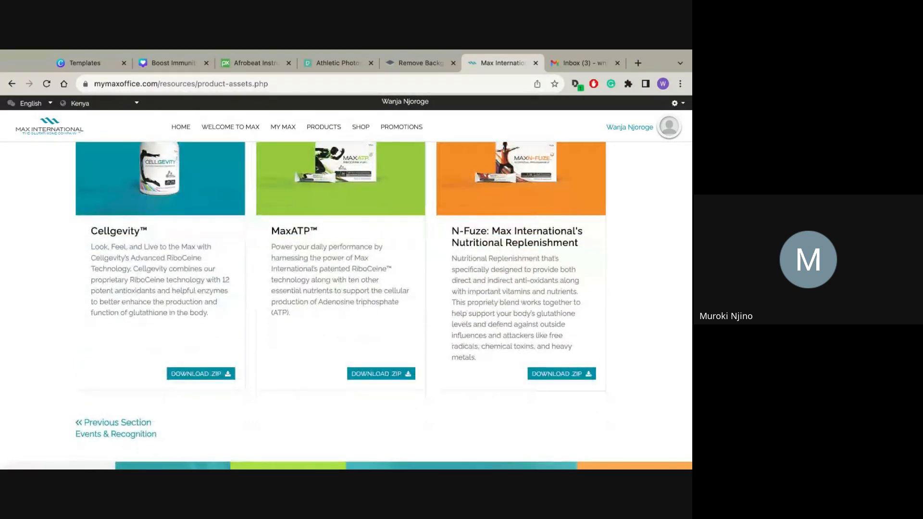
{"action": "scroll", "coordinate": [348, 306], "scroll_direction": "up", "scroll_amount": 3}
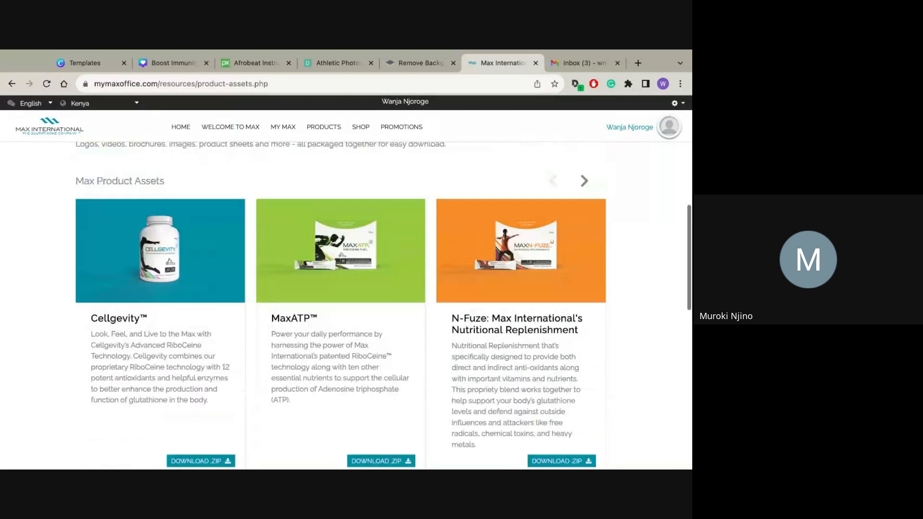
{"action": "scroll", "coordinate": [346, 306], "scroll_direction": "up", "scroll_amount": 5}
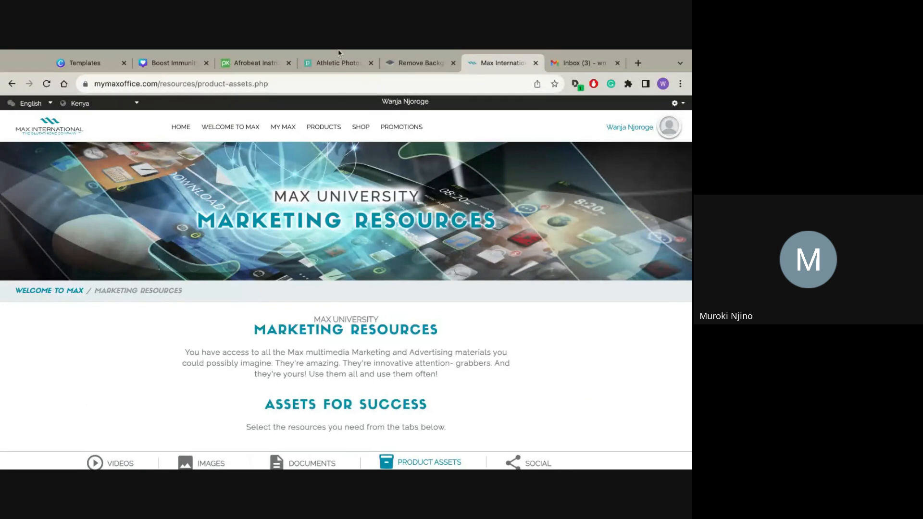
Switch to Canva, reload its home page, and open the Boost Immunity design from the recent designs.
{"action": "left_click", "coordinate": [95, 63]}
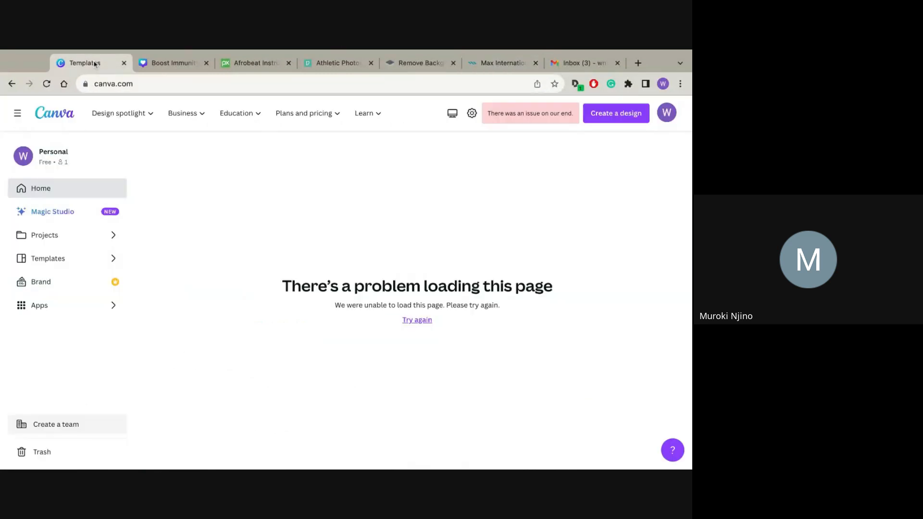
{"action": "left_click", "coordinate": [233, 86]}
{"action": "key", "text": "Return"}
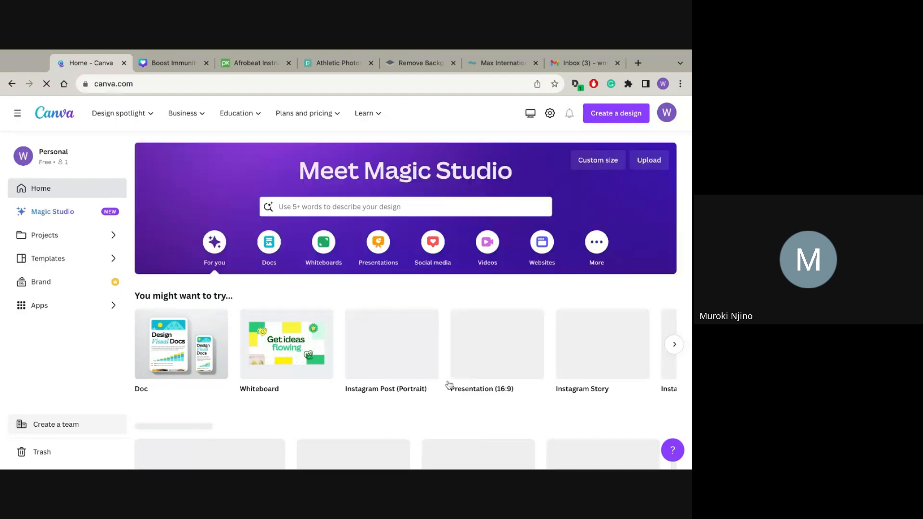
{"action": "scroll", "coordinate": [406, 301], "scroll_direction": "down", "scroll_amount": 1}
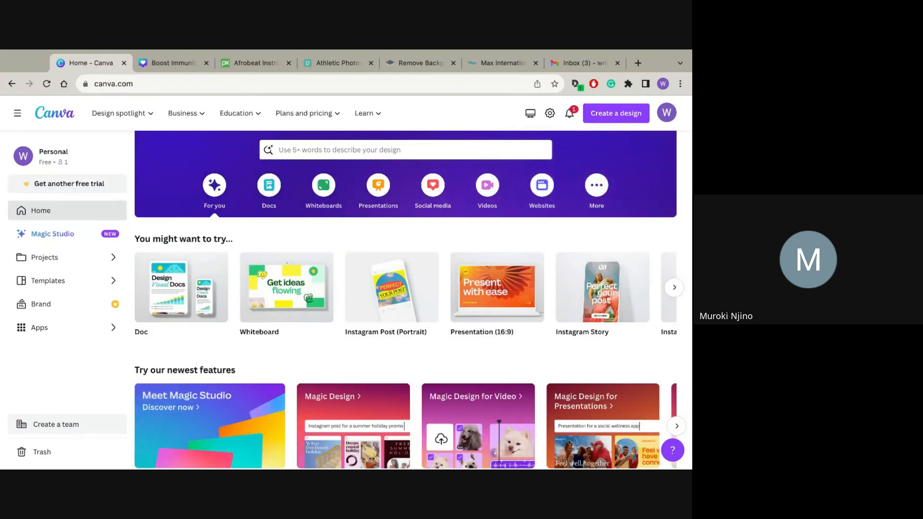
{"action": "scroll", "coordinate": [478, 226], "scroll_direction": "down", "scroll_amount": 4}
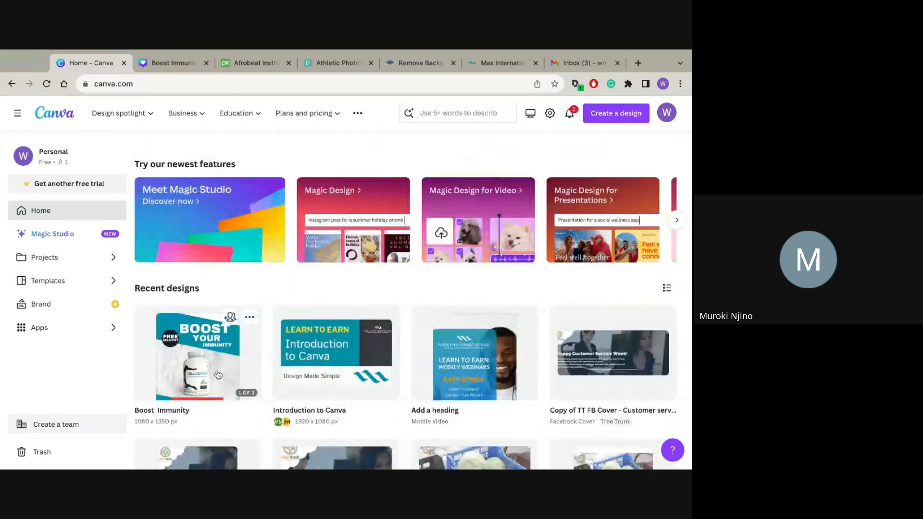
{"action": "left_click", "coordinate": [218, 375]}
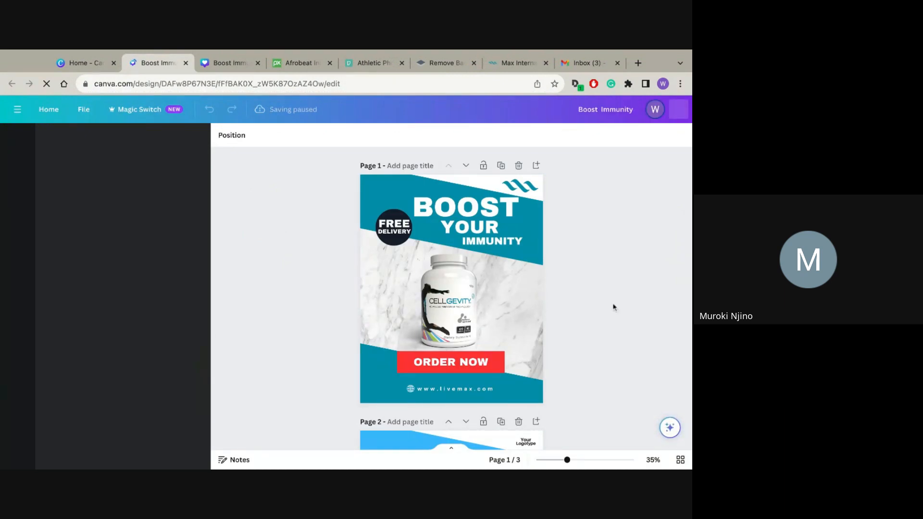
Compare the branded Boost Your Immunity page with the original New Arrival page, and browse the recently used and suggested templates.
{"action": "scroll", "coordinate": [612, 306], "scroll_direction": "down", "scroll_amount": 4}
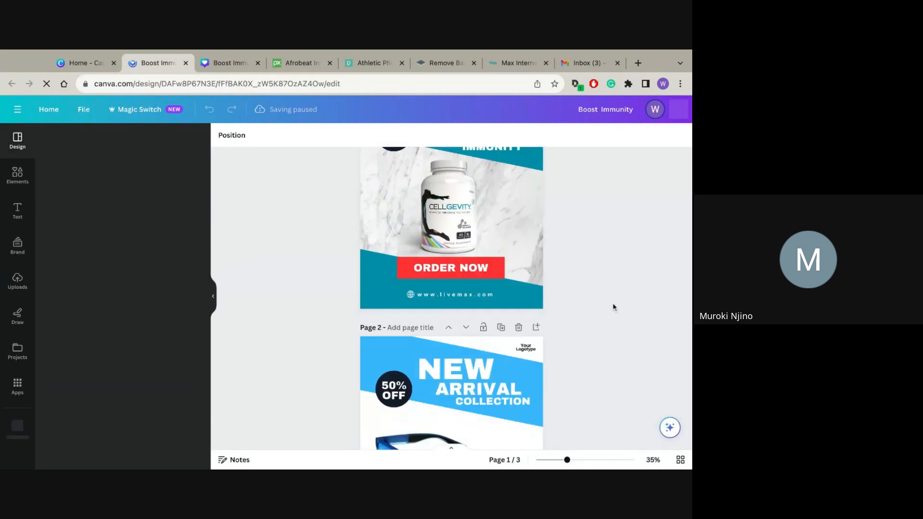
{"action": "scroll", "coordinate": [452, 299], "scroll_direction": "down", "scroll_amount": 2}
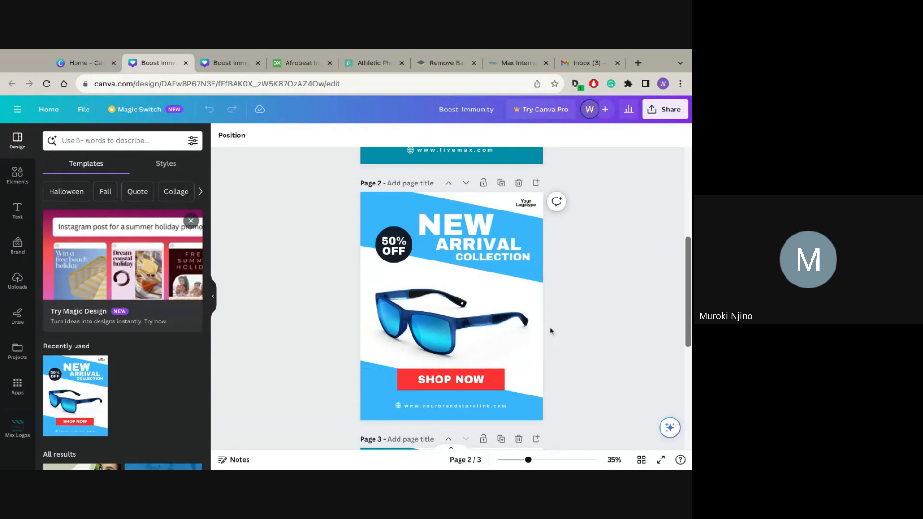
{"action": "scroll", "coordinate": [571, 332], "scroll_direction": "down", "scroll_amount": 1}
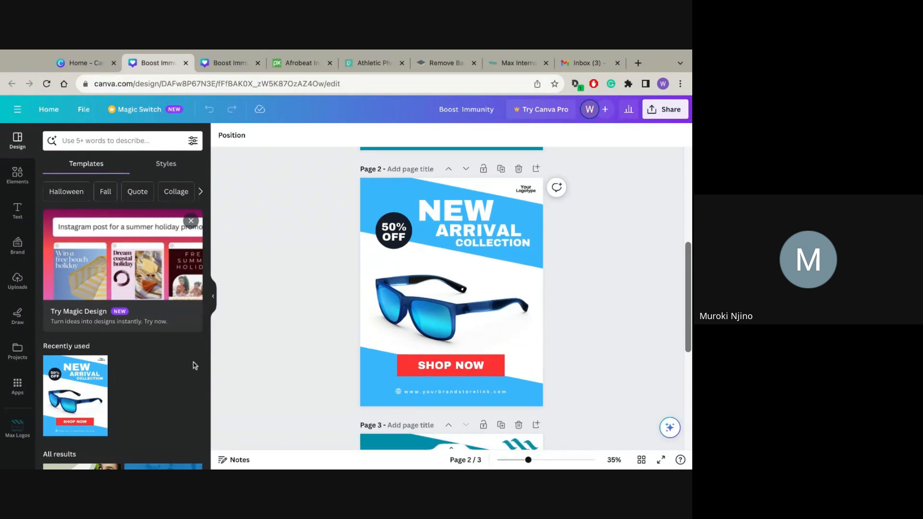
{"action": "scroll", "coordinate": [120, 307], "scroll_direction": "down", "scroll_amount": 5}
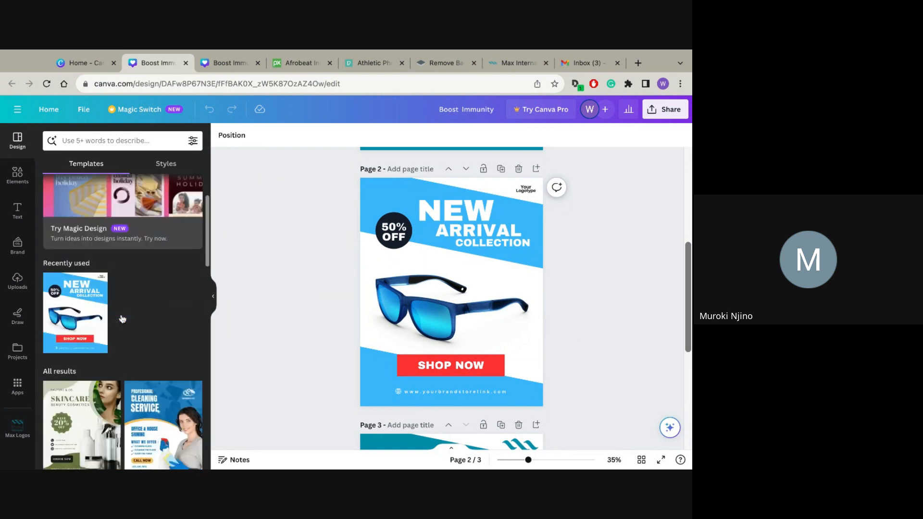
{"action": "scroll", "coordinate": [102, 368], "scroll_direction": "down", "scroll_amount": 1}
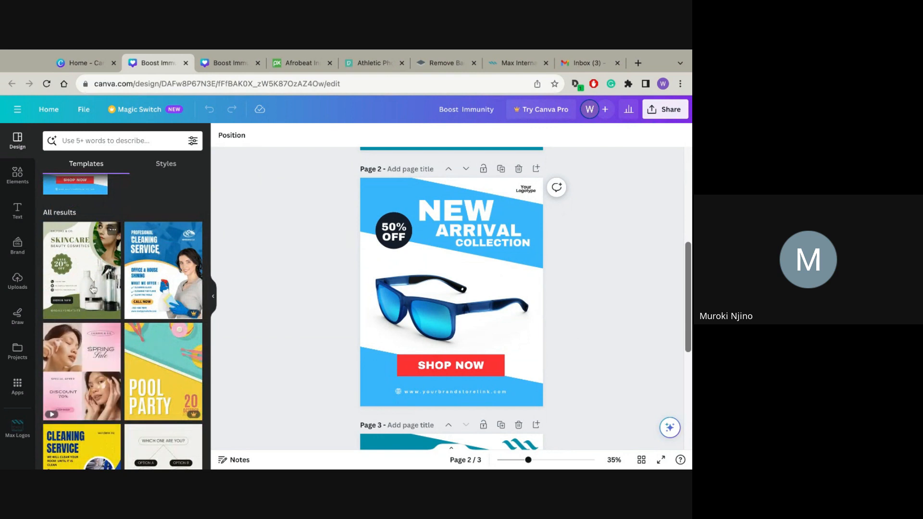
{"action": "scroll", "coordinate": [319, 283], "scroll_direction": "up", "scroll_amount": 5}
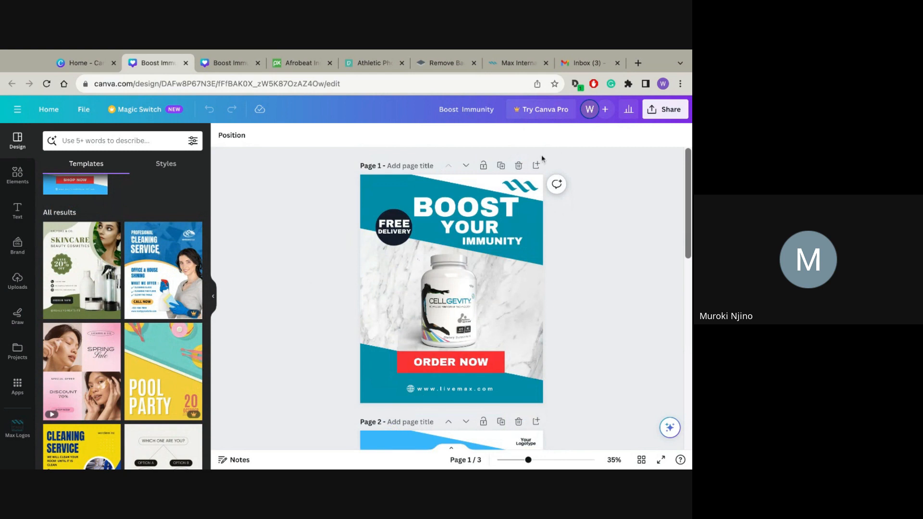
Try the Green Modern Beauty Product Instagram Post template on a new page after page 1, and delete that page.
{"action": "left_click", "coordinate": [536, 166]}
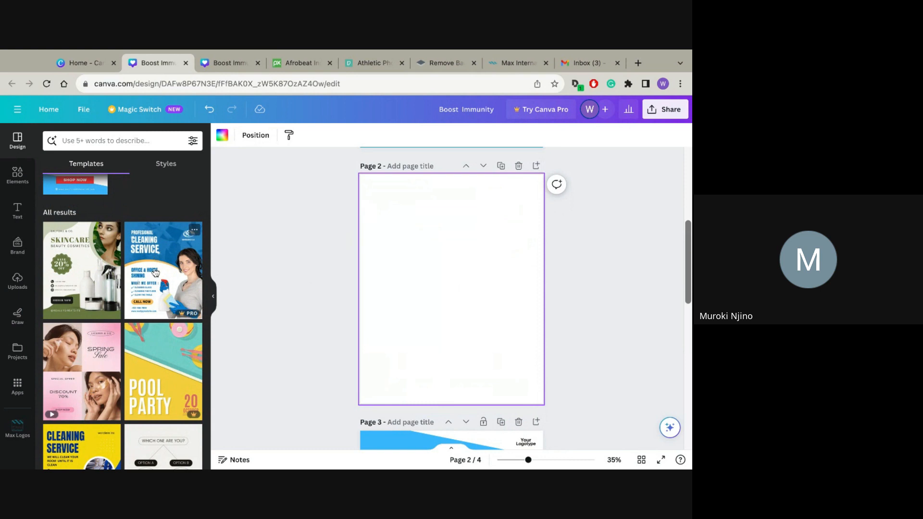
{"action": "left_click", "coordinate": [84, 275]}
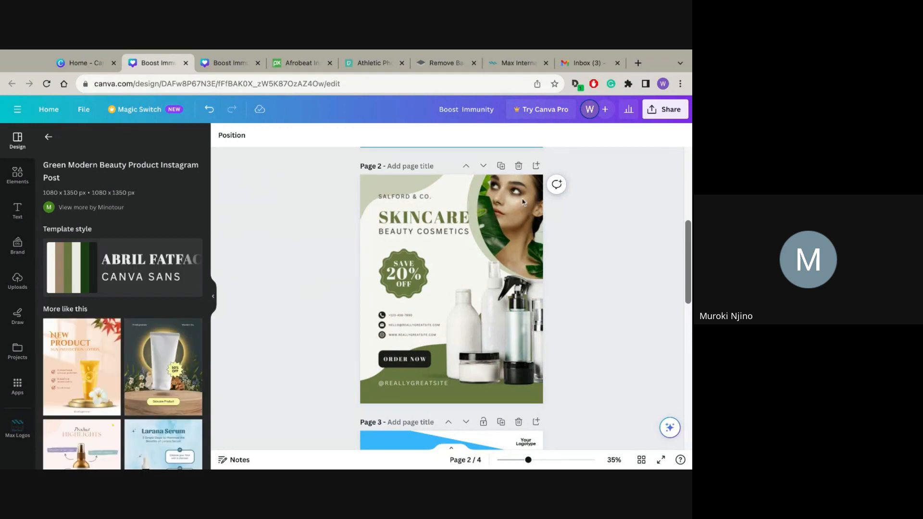
{"action": "left_click", "coordinate": [528, 180]}
{"action": "left_click", "coordinate": [519, 166]}
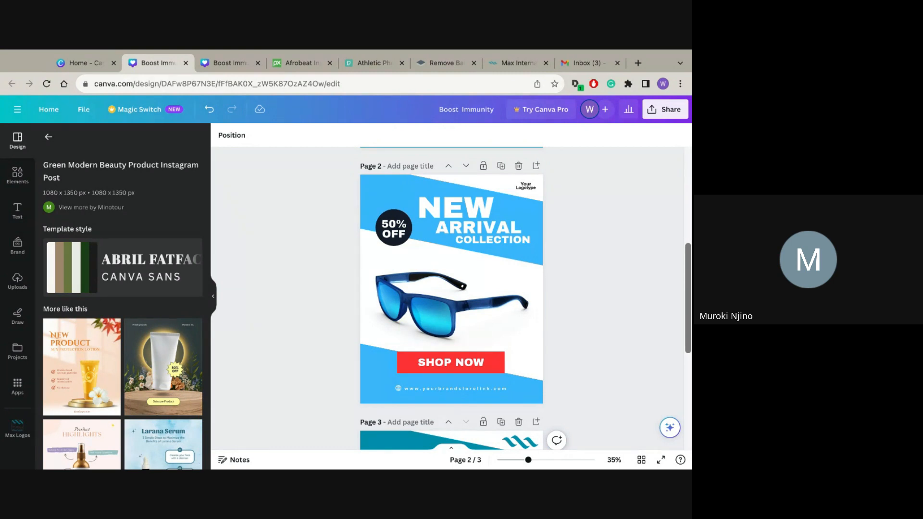
View the Max Logos folder inside the design editor and go up to its parent Max International folder.
{"action": "left_click", "coordinate": [9, 430]}
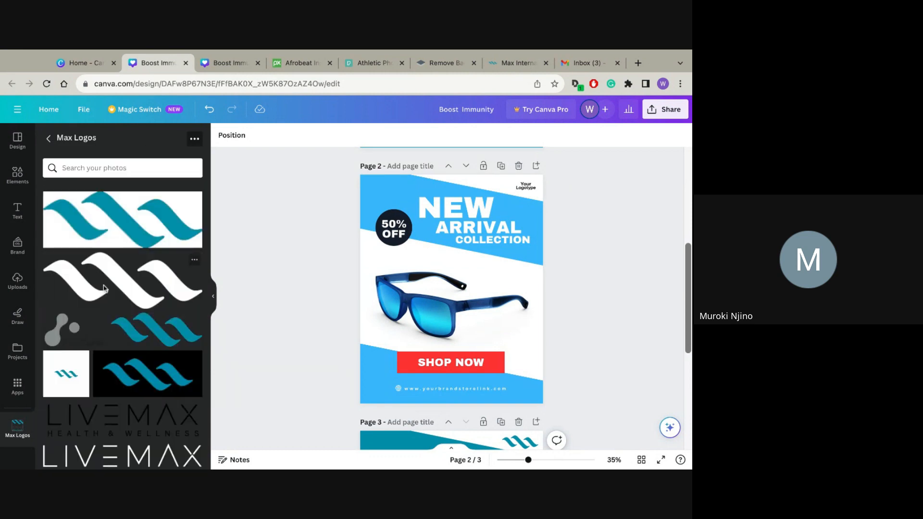
{"action": "left_click", "coordinate": [48, 138]}
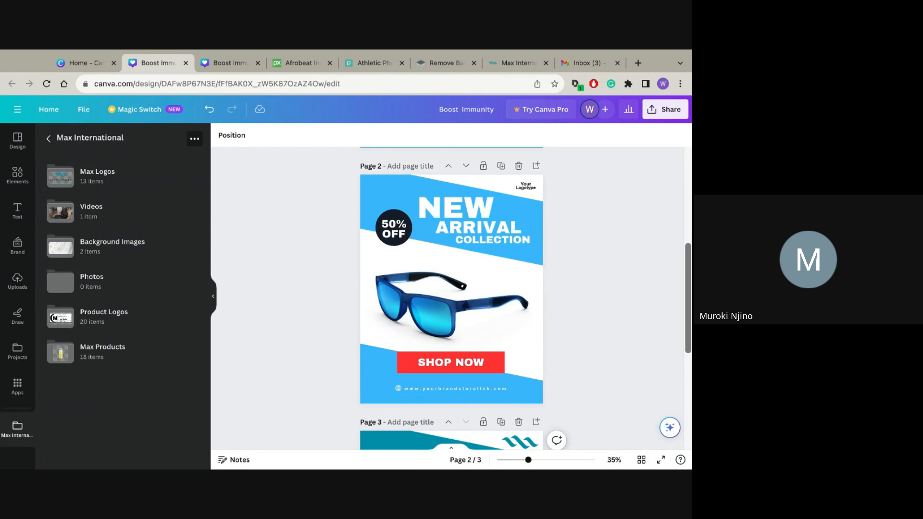
Create a new folder named My Max Social Media in the Canva projects.
{"action": "left_click", "coordinate": [80, 64]}
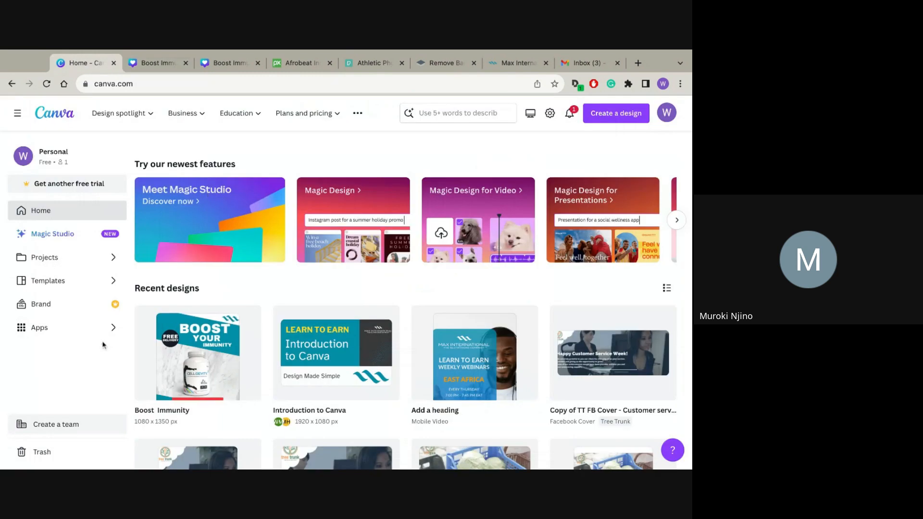
{"action": "left_click", "coordinate": [53, 263]}
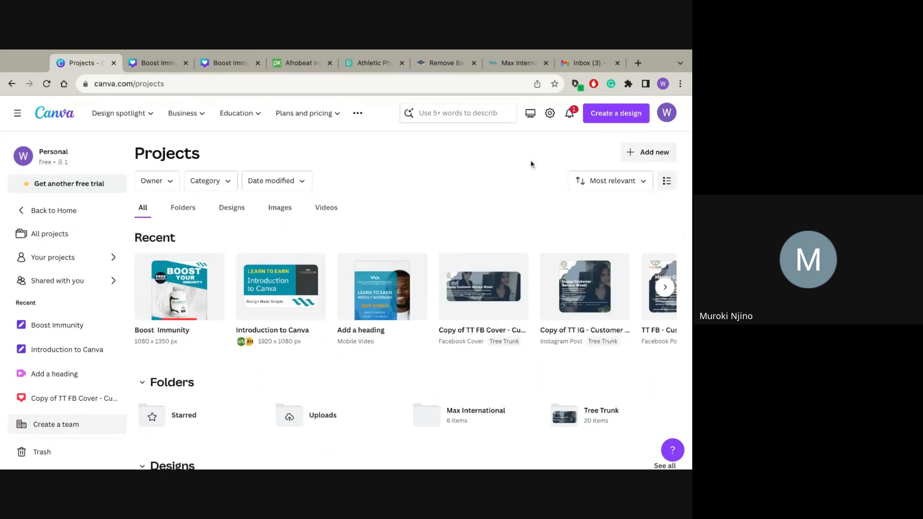
{"action": "left_click", "coordinate": [646, 154]}
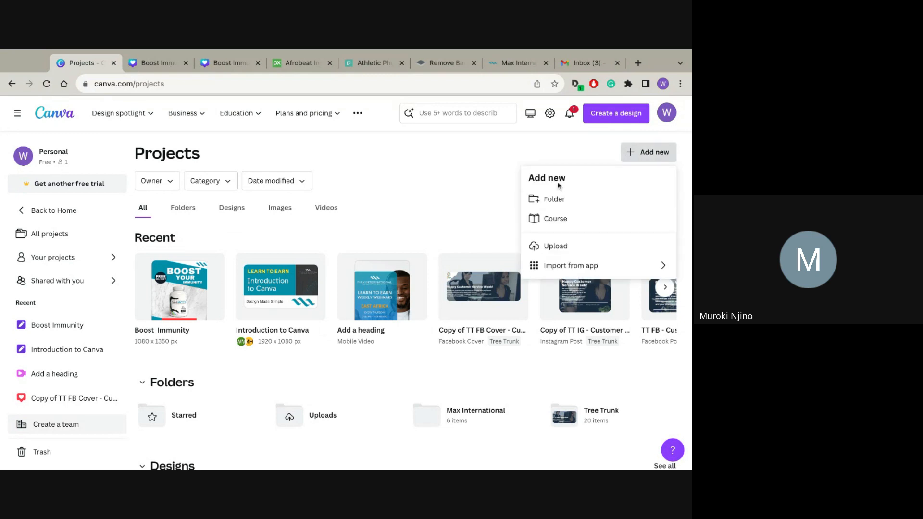
{"action": "left_click", "coordinate": [554, 201]}
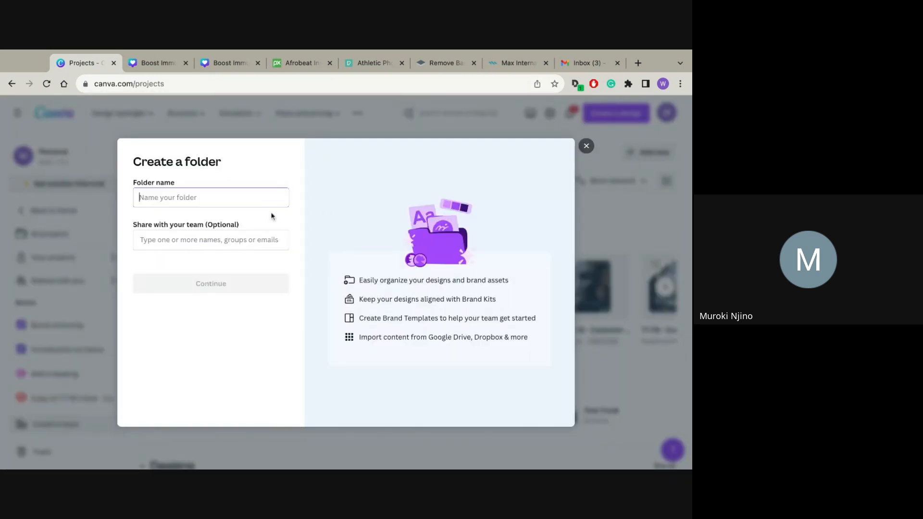
{"action": "type", "text": "My"}
{"action": "key", "text": "BackSpace"}
{"action": "key", "text": "BackSpace"}
{"action": "type", "text": "My Max"}
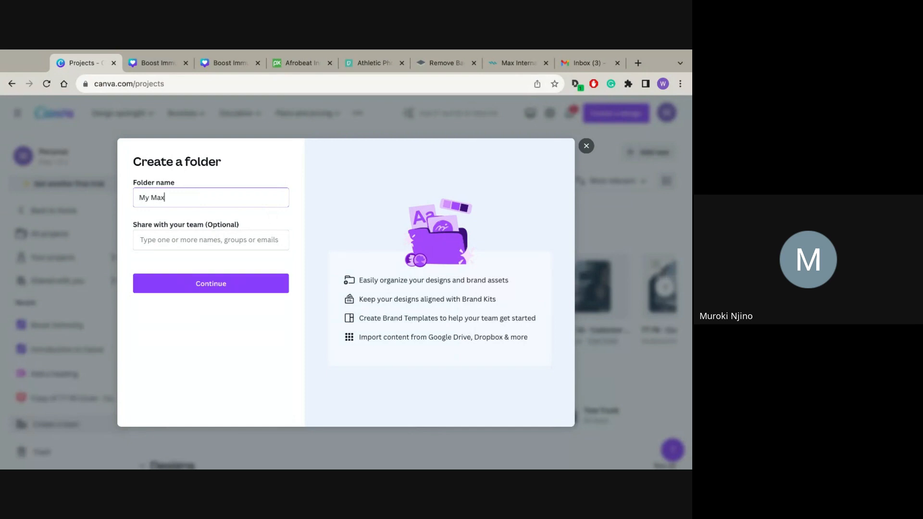
{"action": "type", "text": " Social Media"}
{"action": "left_click", "coordinate": [231, 289]}
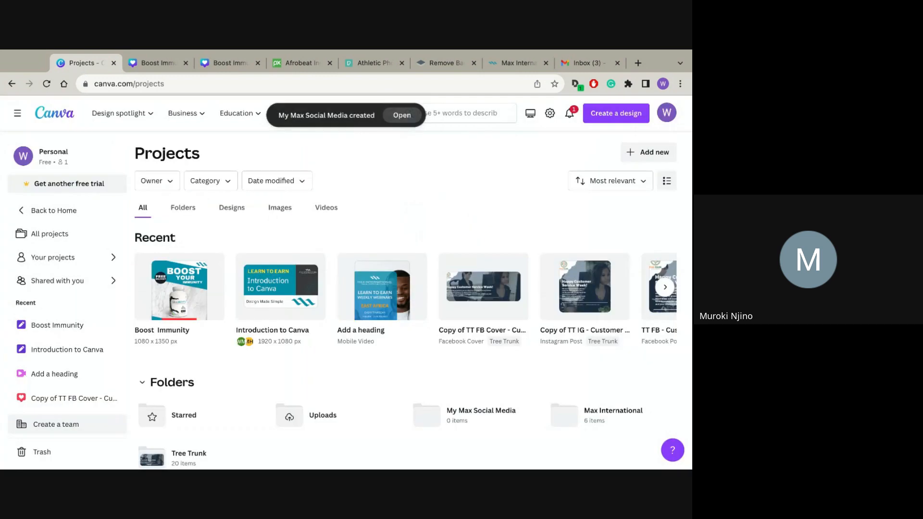
Review the subfolders of the Max International project folder, and browse the Max Logos folder back in the Boost Immunity design.
{"action": "scroll", "coordinate": [436, 383], "scroll_direction": "down", "scroll_amount": 1}
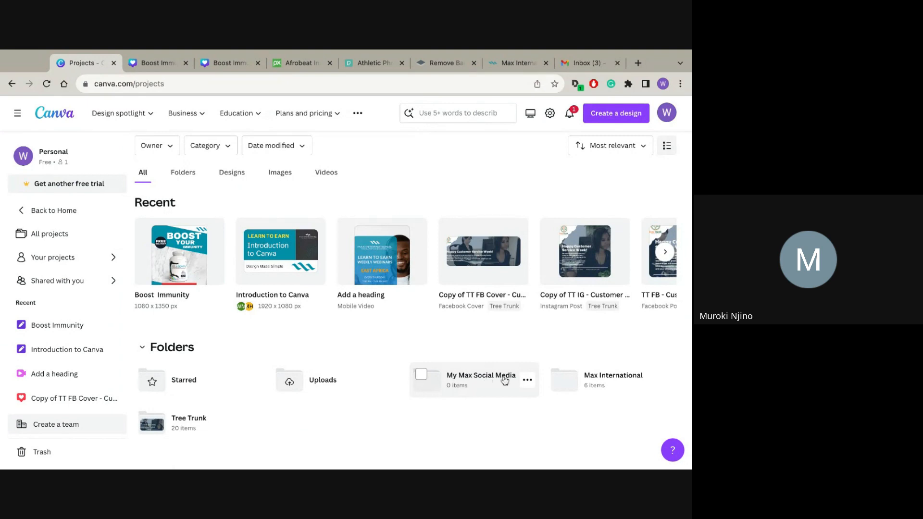
{"action": "left_click", "coordinate": [604, 383]}
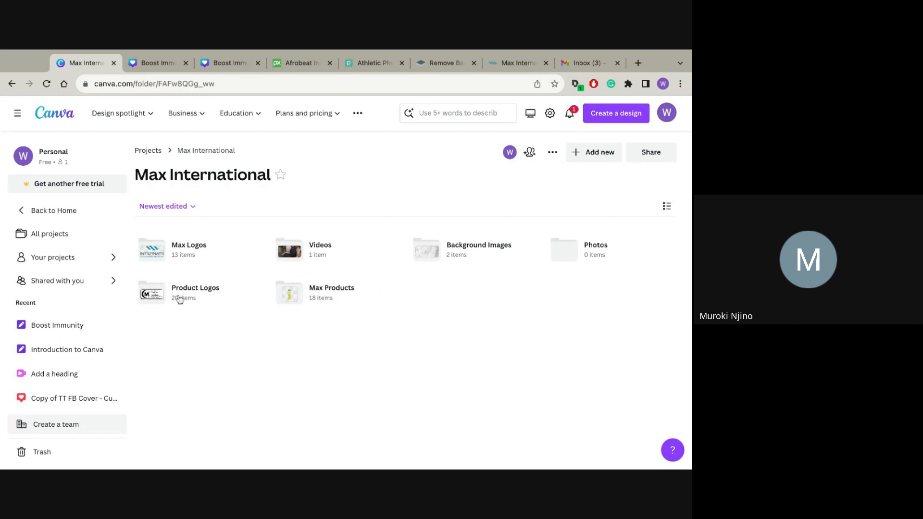
{"action": "left_click", "coordinate": [161, 67]}
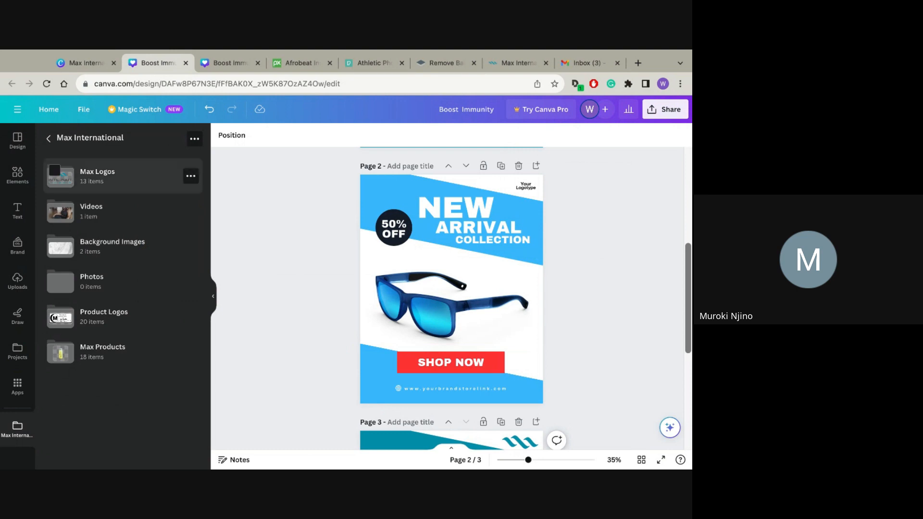
{"action": "left_click", "coordinate": [98, 176]}
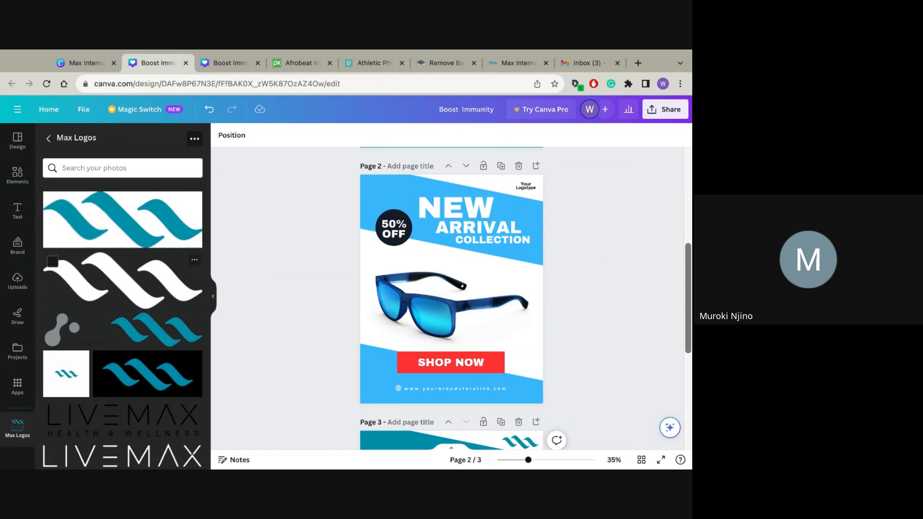
{"action": "scroll", "coordinate": [122, 313], "scroll_direction": "down", "scroll_amount": 4}
{"action": "scroll", "coordinate": [122, 313], "scroll_direction": "up", "scroll_amount": 4}
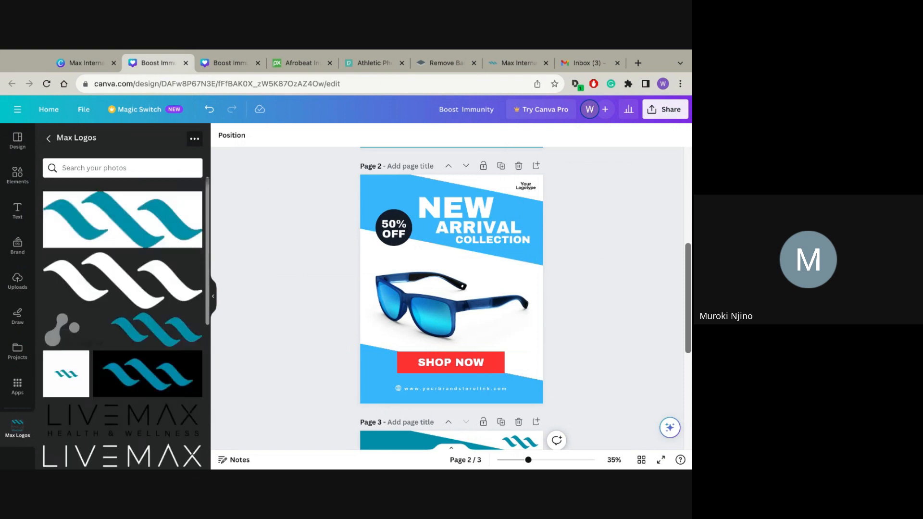
View the parent Max International folder, the projects list and the templates similar to the Green Modern Beauty Product Instagram Post.
{"action": "left_click", "coordinate": [48, 139]}
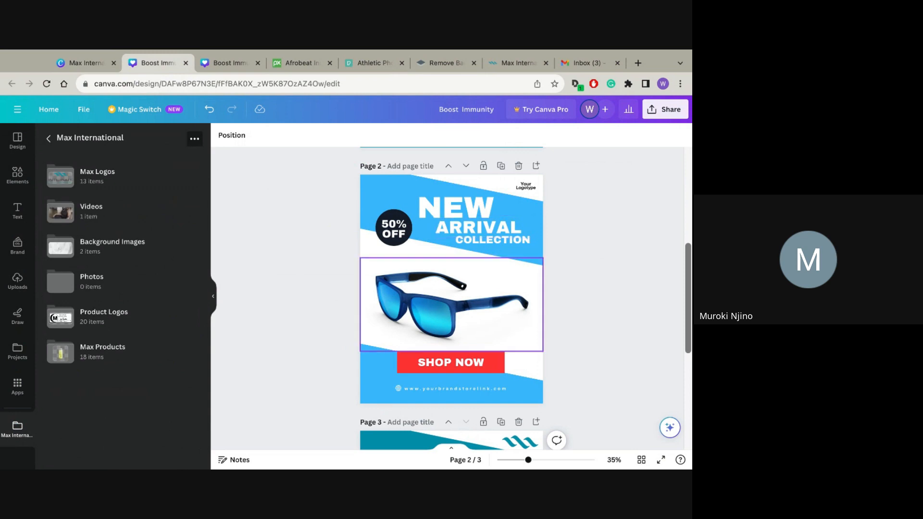
{"action": "left_click", "coordinate": [17, 351]}
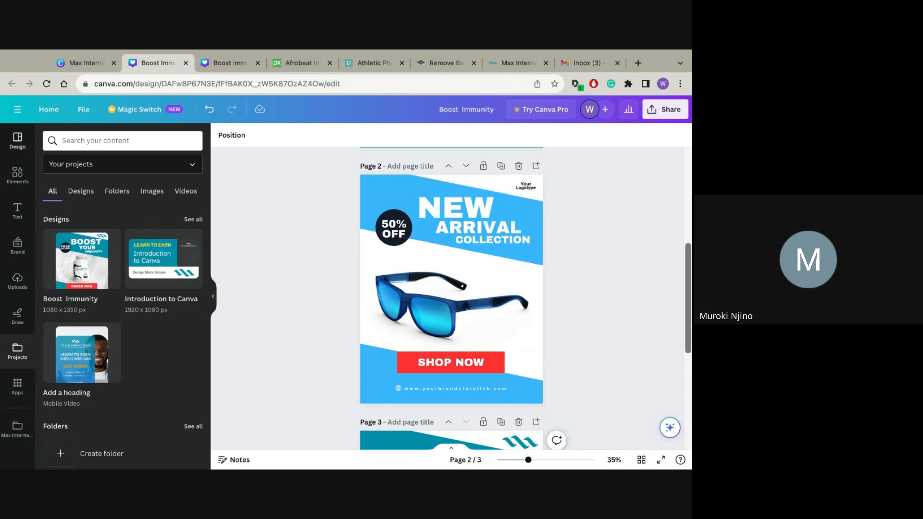
{"action": "left_click", "coordinate": [17, 141]}
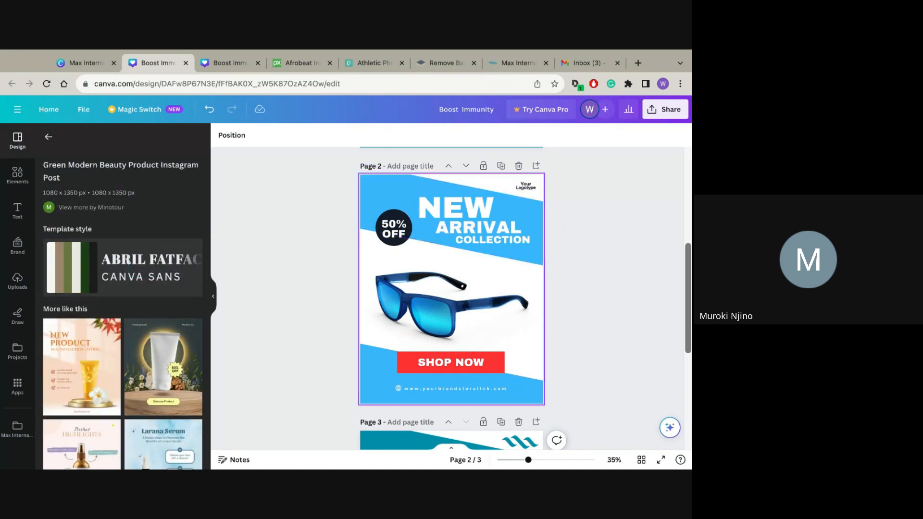
Try deleting the sunglasses photo from page 2, and undo the deletion.
{"action": "left_click", "coordinate": [452, 289]}
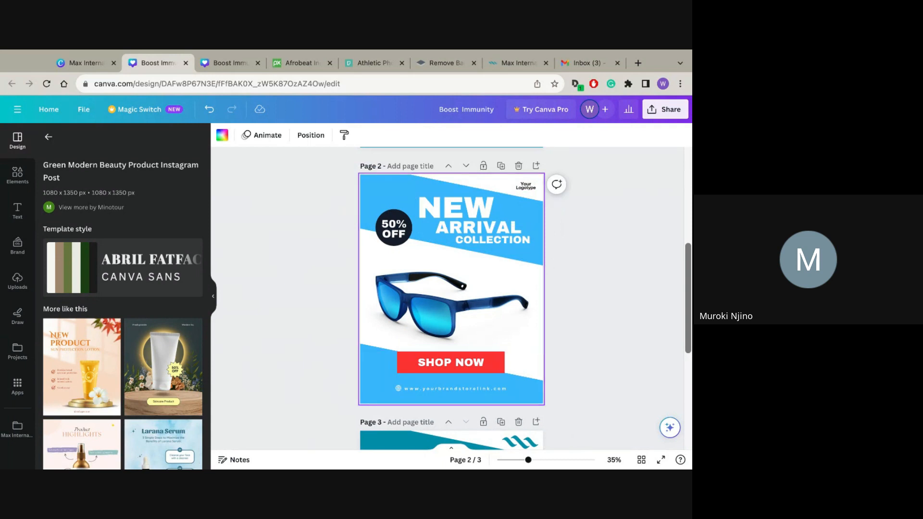
{"action": "left_click", "coordinate": [451, 305]}
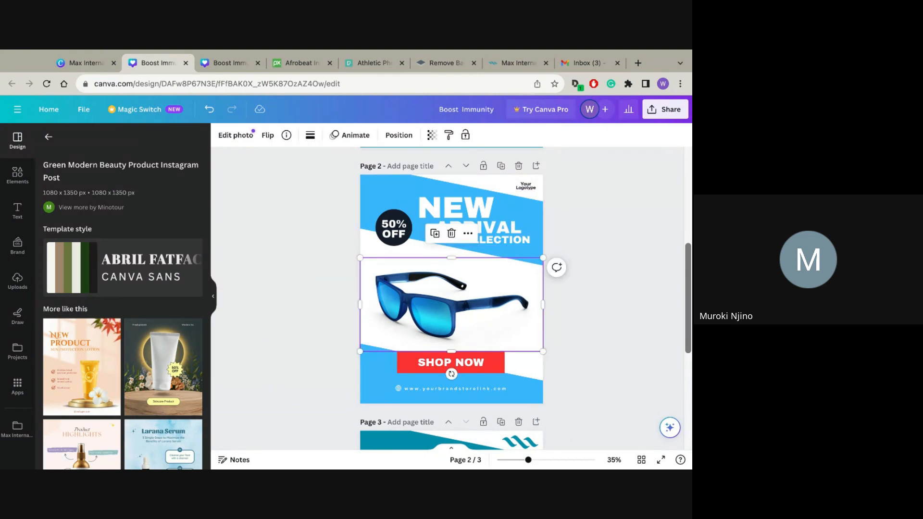
{"action": "mouse_move", "coordinate": [452, 305]}
{"action": "left_mouse_down"}
{"action": "mouse_move", "coordinate": [445, 250]}
{"action": "mouse_move", "coordinate": [435, 279]}
{"action": "mouse_move", "coordinate": [441, 314]}
{"action": "mouse_move", "coordinate": [451, 305]}
{"action": "left_mouse_up"}
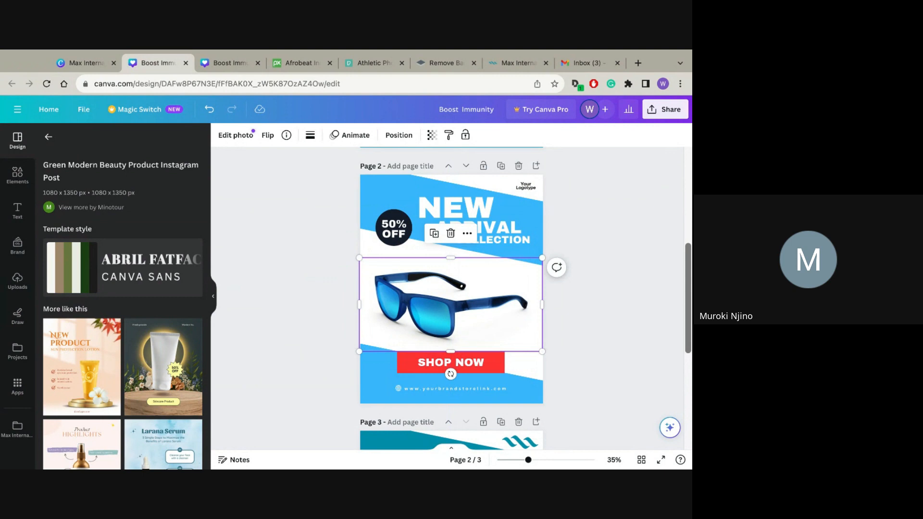
{"action": "key", "text": "Delete"}
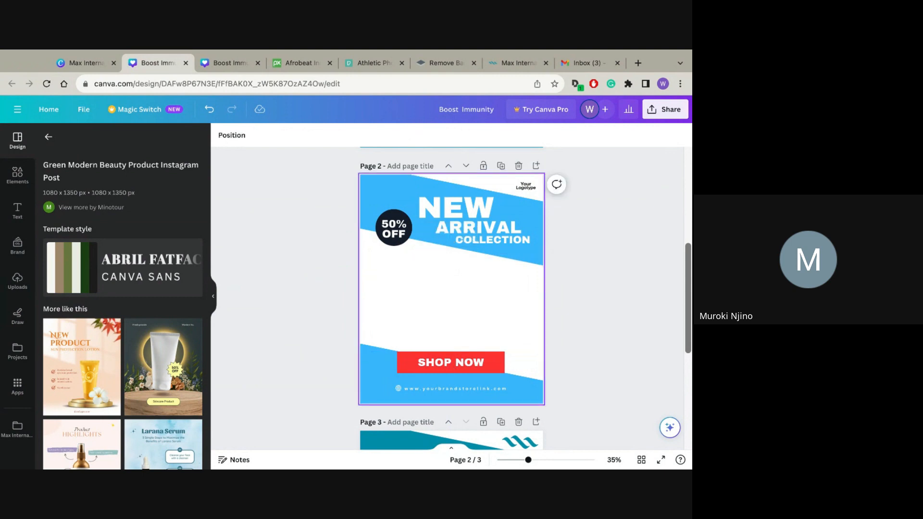
{"action": "key", "text": "ctrl+z"}
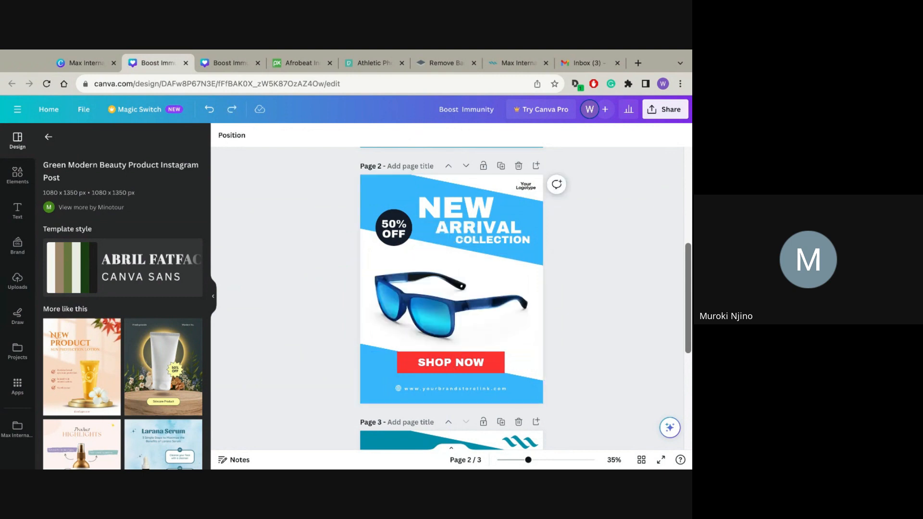
Delete the sunglasses photo and the "Your Logotype" placeholder text from page 2.
{"action": "left_click", "coordinate": [451, 304]}
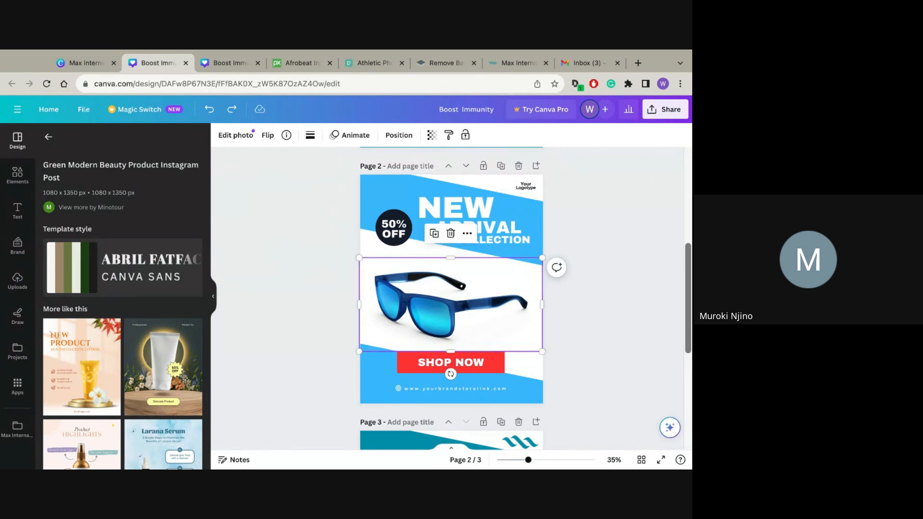
{"action": "key", "text": "Delete"}
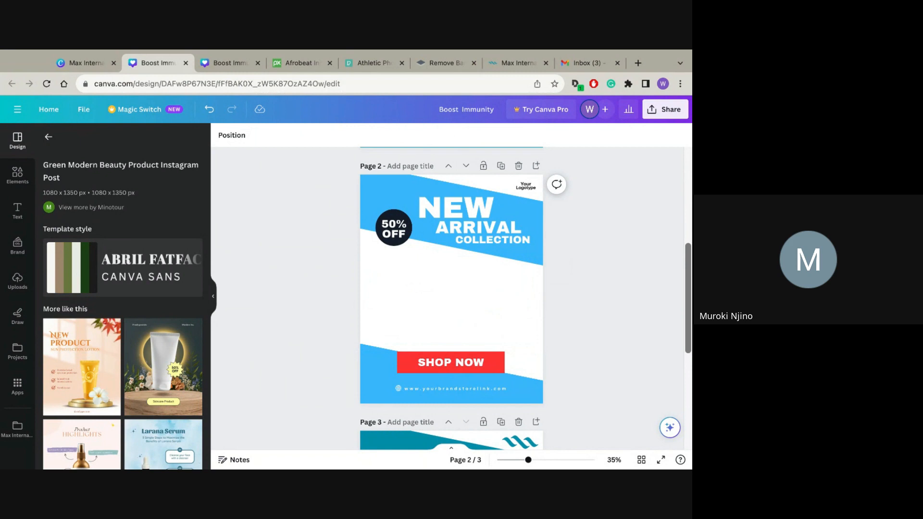
{"action": "left_click", "coordinate": [526, 185]}
{"action": "key", "text": "Escape"}
{"action": "left_click", "coordinate": [526, 184]}
{"action": "key", "text": "Delete"}
Insert the transparent teal wave logo from the Max Logos folder and place it in the upper-right corner of page 2's design.
{"action": "left_click", "coordinate": [17, 428]}
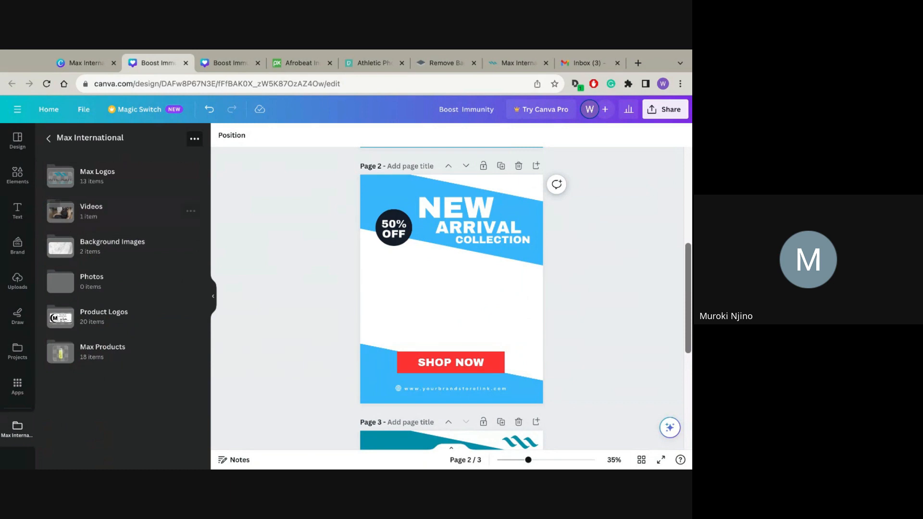
{"action": "left_click", "coordinate": [60, 174]}
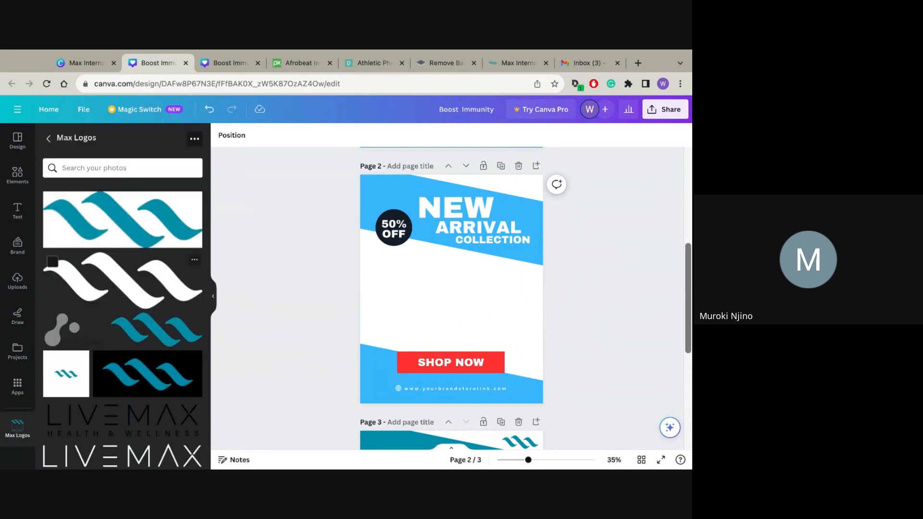
{"action": "scroll", "coordinate": [144, 346], "scroll_direction": "down", "scroll_amount": 4}
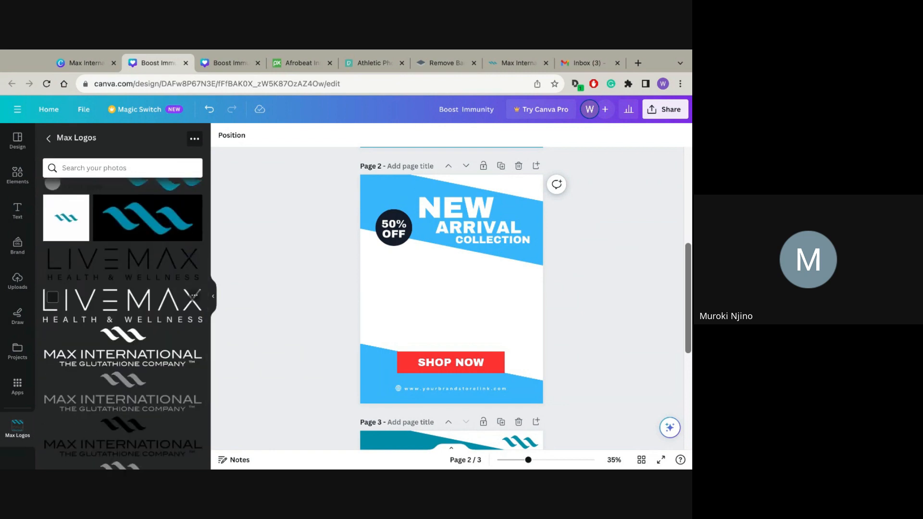
{"action": "scroll", "coordinate": [122, 336], "scroll_direction": "up", "scroll_amount": 2}
{"action": "left_click", "coordinate": [161, 248]}
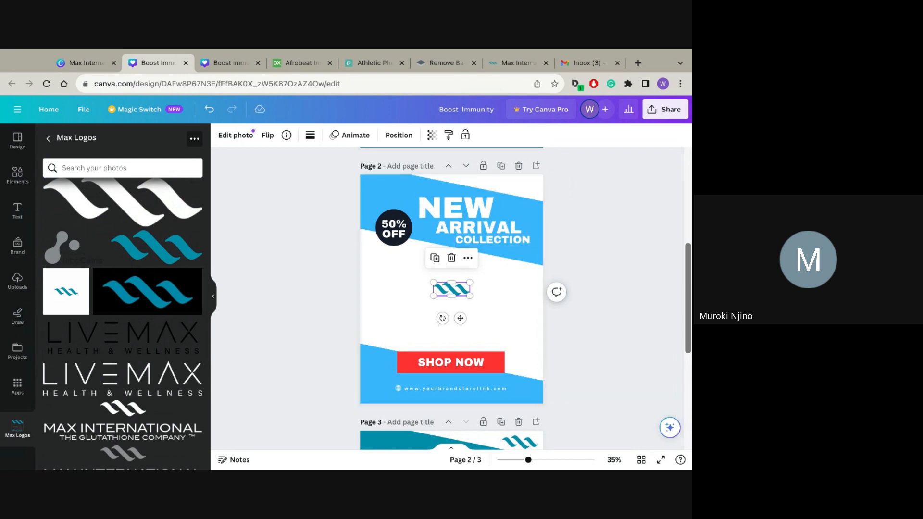
{"action": "left_click_drag", "start_coordinate": [451, 289], "coordinate": [517, 186]}
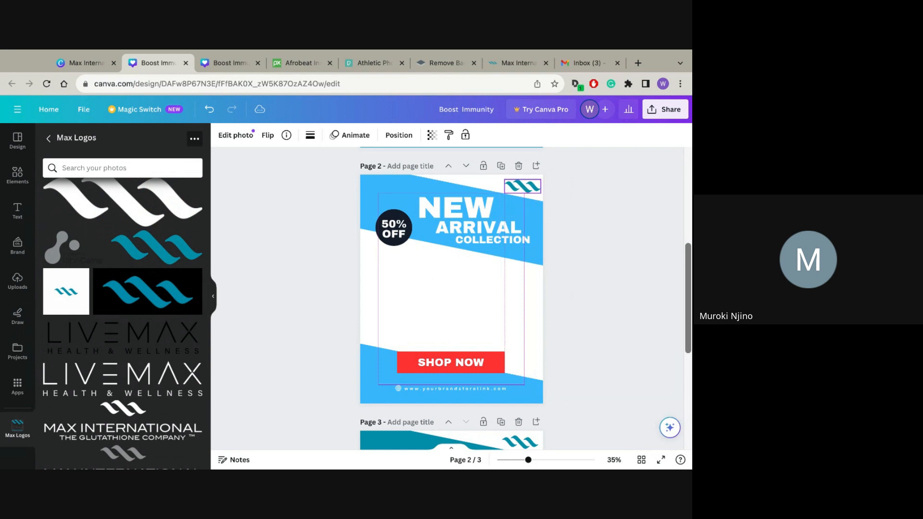
{"action": "left_click_drag", "start_coordinate": [518, 186], "coordinate": [518, 186]}
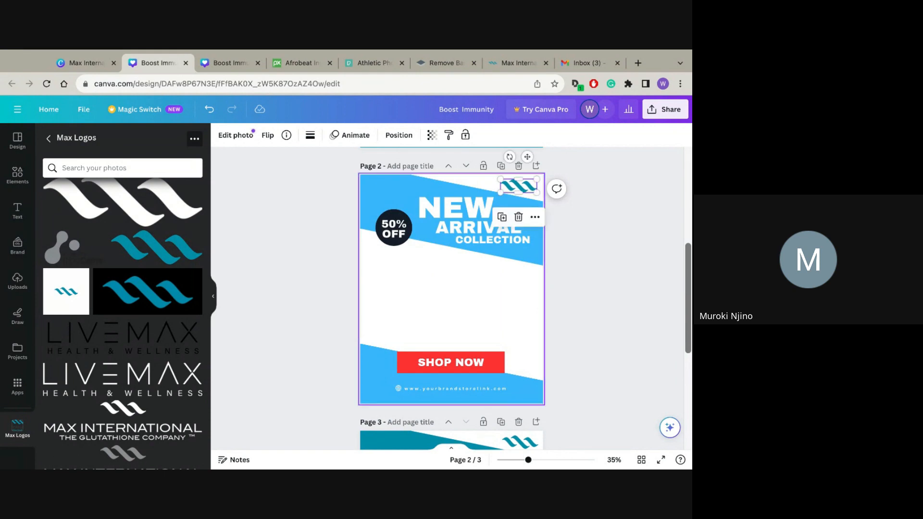
{"action": "key", "text": "Escape"}
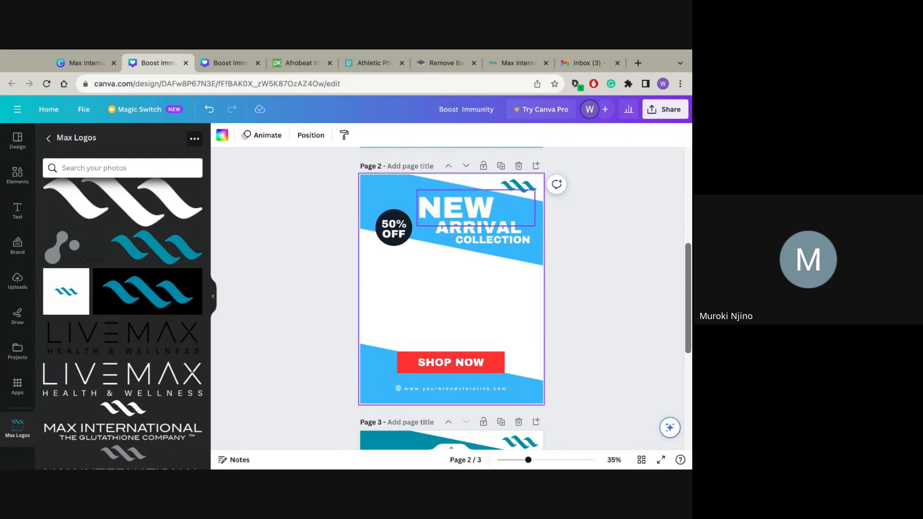
Replace the headline word NEW on page 2 with BOOST, using the wording of the page 3 design as reference.
{"action": "left_click", "coordinate": [454, 208]}
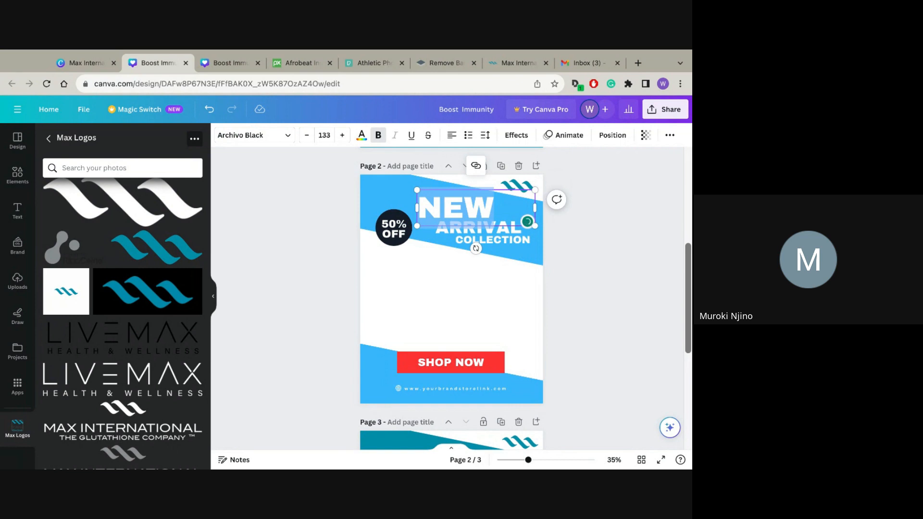
{"action": "left_click", "coordinate": [494, 208]}
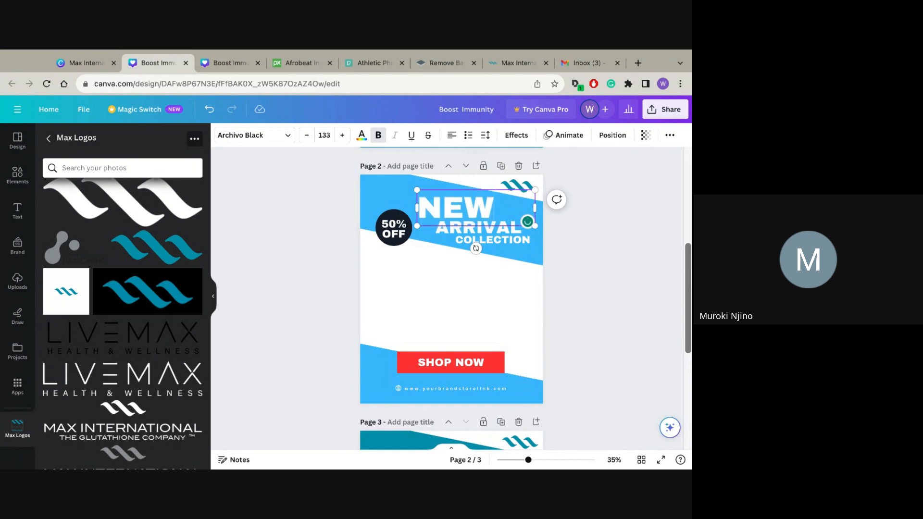
{"action": "key", "text": "Escape"}
{"action": "key", "text": "Escape"}
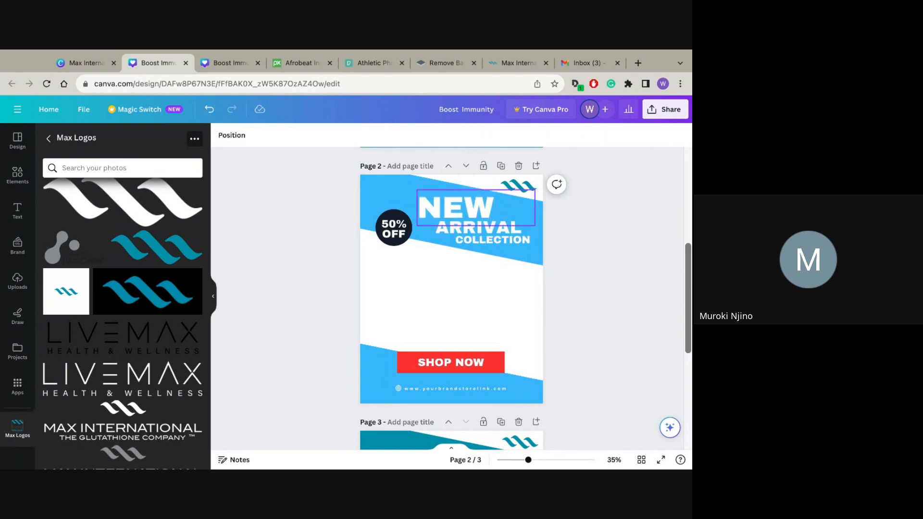
{"action": "left_click", "coordinate": [457, 209]}
{"action": "double_click", "coordinate": [457, 208]}
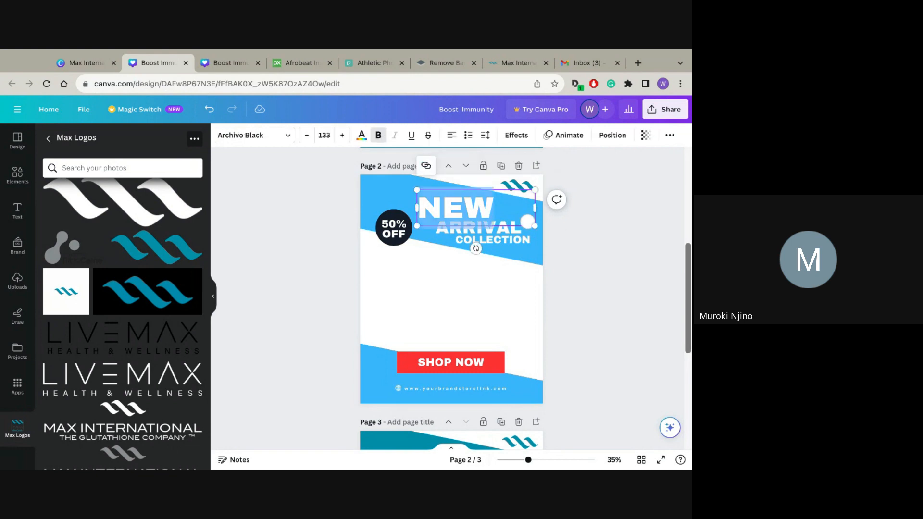
{"action": "scroll", "coordinate": [484, 342], "scroll_direction": "down", "scroll_amount": 3}
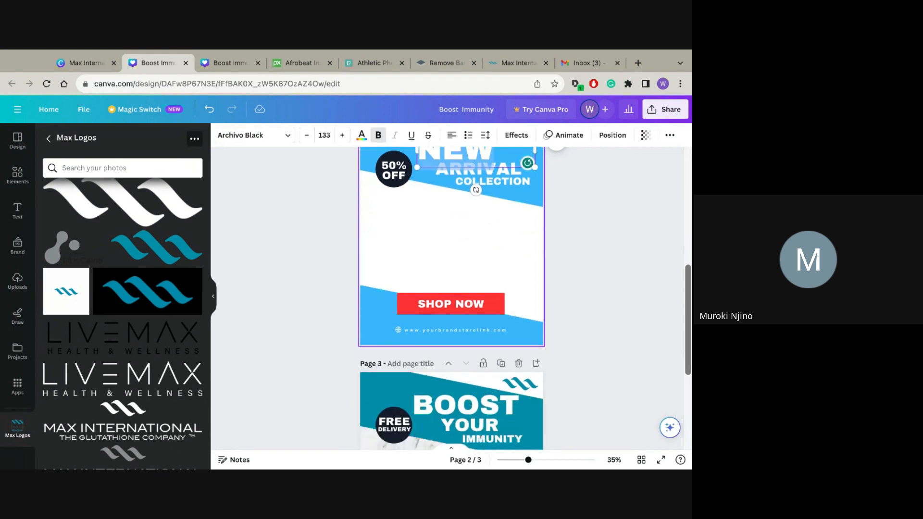
{"action": "scroll", "coordinate": [484, 343], "scroll_direction": "down", "scroll_amount": 1}
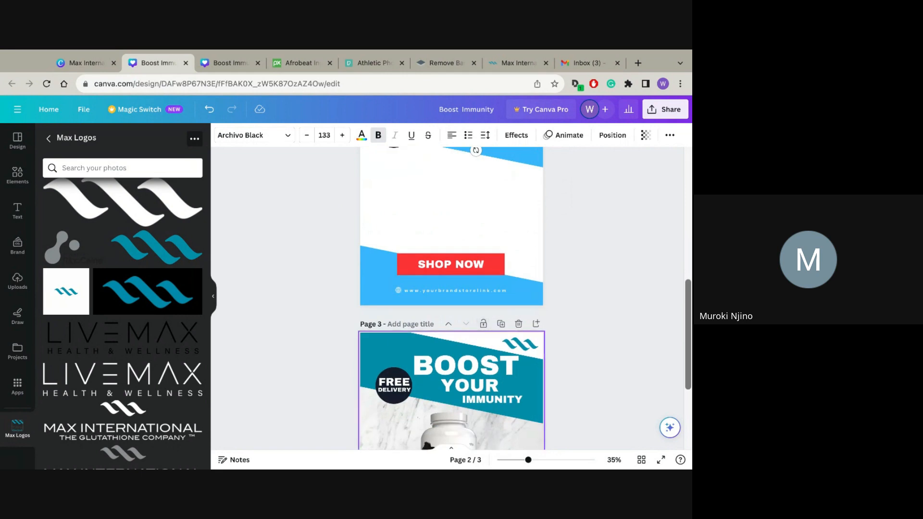
{"action": "scroll", "coordinate": [484, 342], "scroll_direction": "up", "scroll_amount": 4}
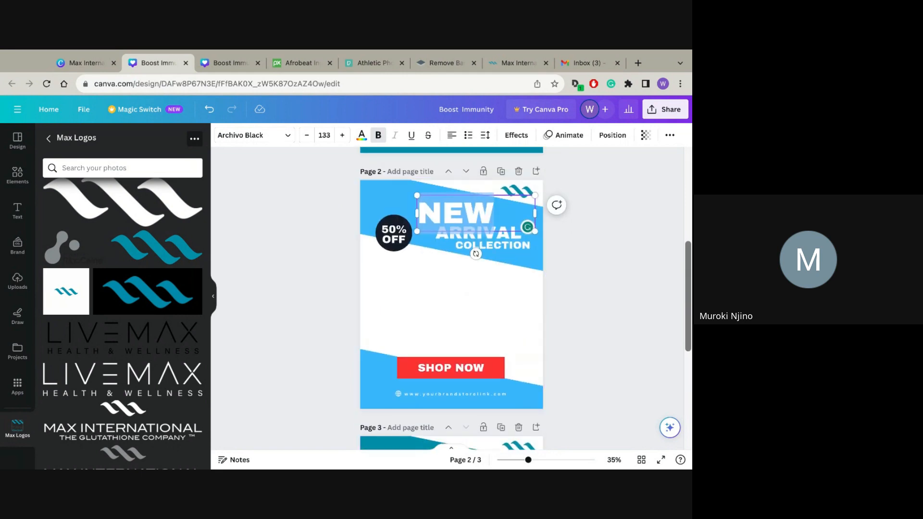
{"action": "type", "text": "BO"}
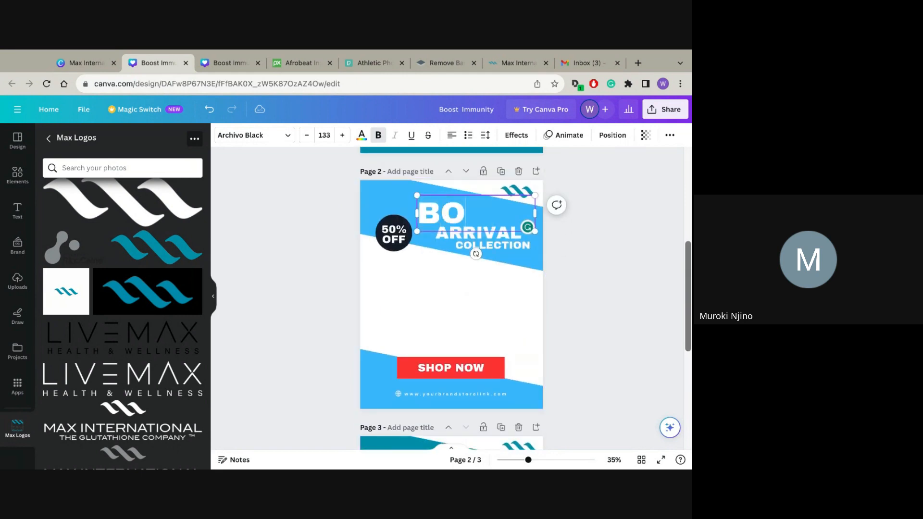
{"action": "type", "text": "OST"}
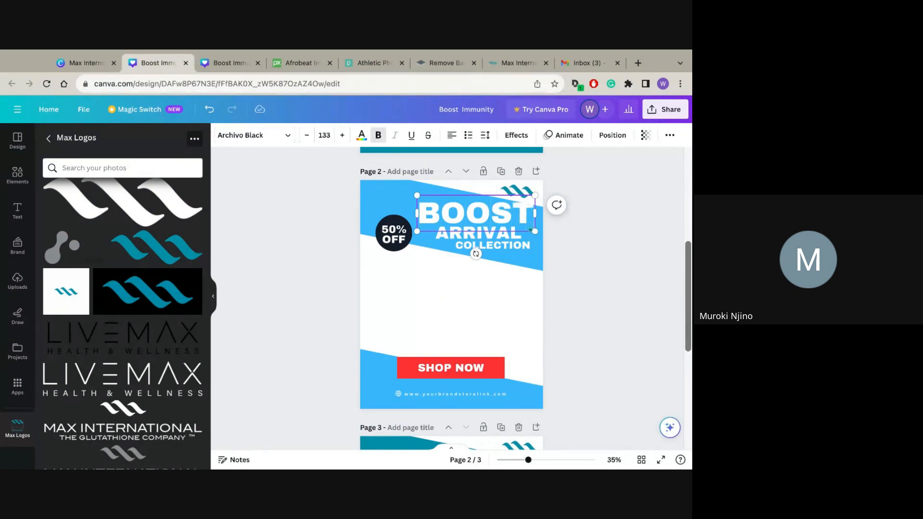
{"action": "left_click", "coordinate": [599, 258]}
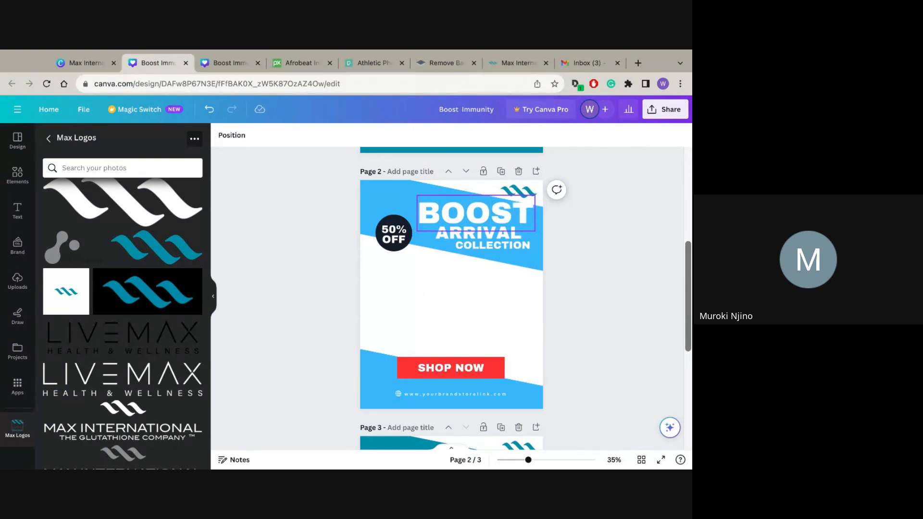
Set the BOOST headline's font size to 100 and move it slightly down, closer to the word ARRIVAL.
{"action": "left_click", "coordinate": [481, 214]}
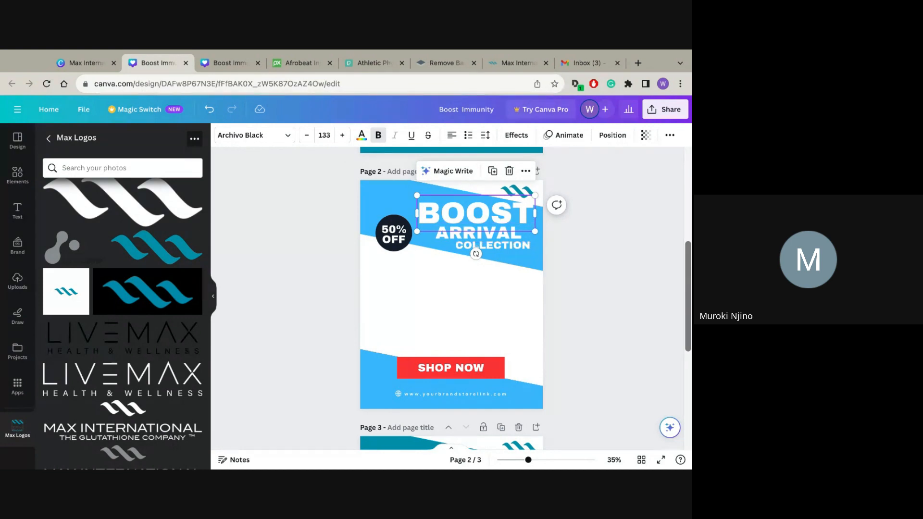
{"action": "left_click", "coordinate": [306, 135]}
{"action": "left_click", "coordinate": [306, 135]}
{"action": "left_click", "coordinate": [306, 135]}
{"action": "left_click", "coordinate": [306, 135]}
{"action": "left_click", "coordinate": [307, 135]}
{"action": "left_click", "coordinate": [306, 135]}
{"action": "left_click", "coordinate": [307, 135]}
{"action": "left_click", "coordinate": [306, 135]}
{"action": "left_click", "coordinate": [307, 135]}
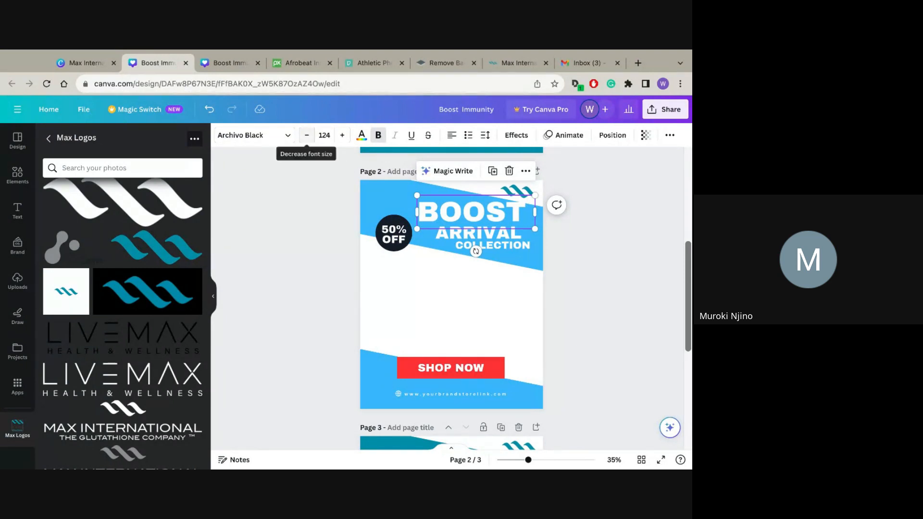
{"action": "left_click", "coordinate": [307, 135]}
{"action": "left_click", "coordinate": [306, 135]}
{"action": "left_click", "coordinate": [307, 135]}
{"action": "left_click", "coordinate": [306, 136]}
{"action": "left_click", "coordinate": [306, 136]}
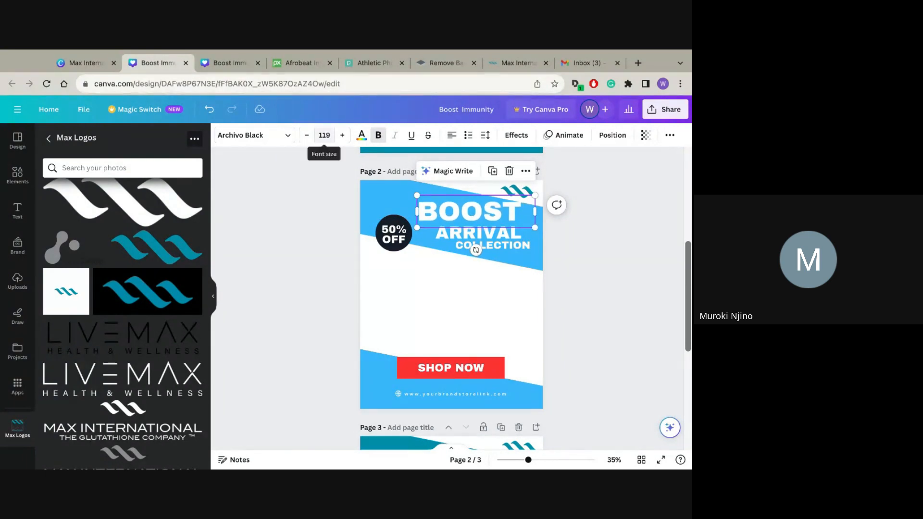
{"action": "left_click", "coordinate": [325, 135]}
{"action": "type", "text": "100"}
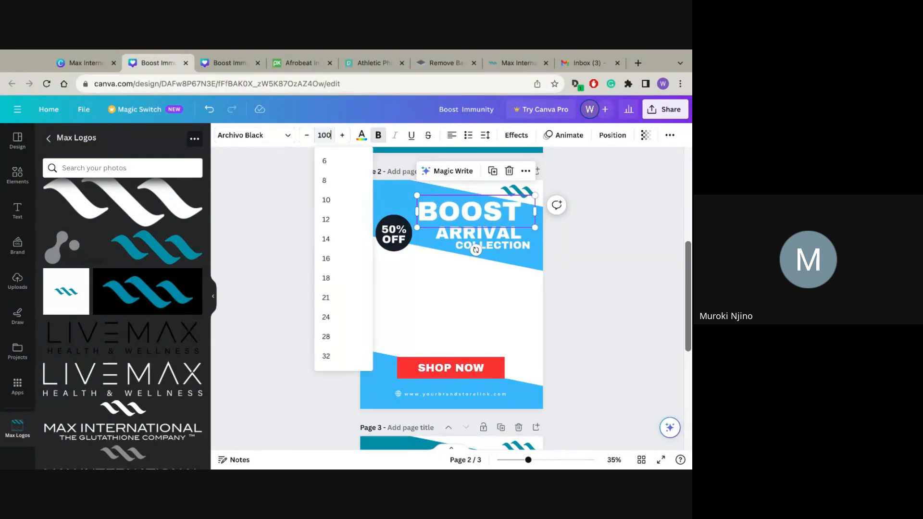
{"action": "key", "text": "Return"}
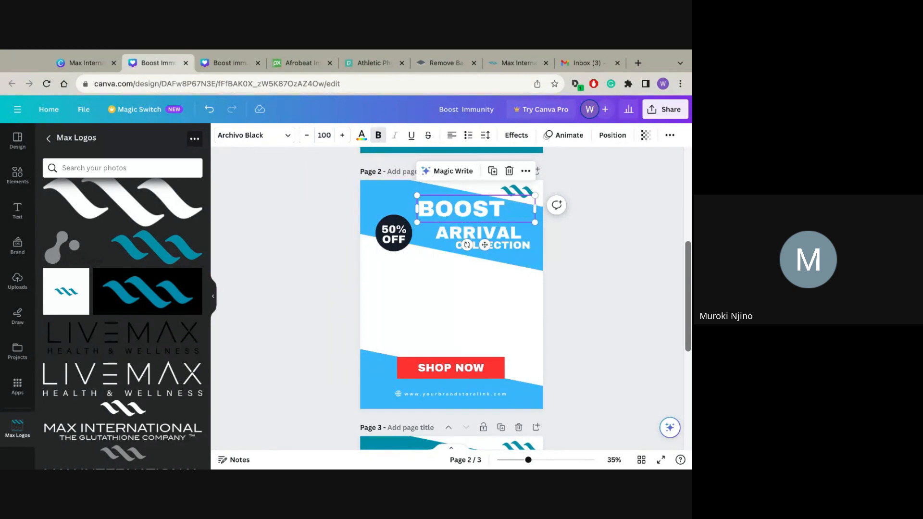
{"action": "left_click", "coordinate": [310, 192]}
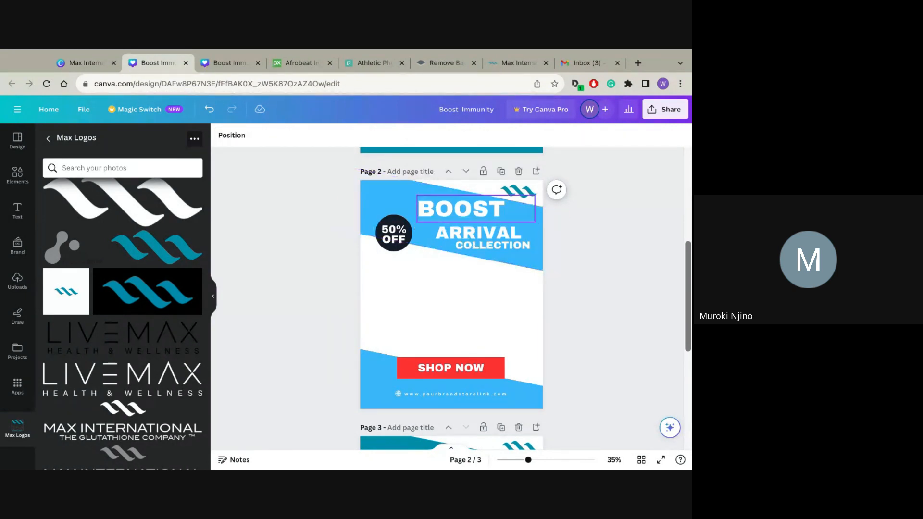
{"action": "left_click", "coordinate": [459, 209]}
{"action": "left_click_drag", "start_coordinate": [459, 210], "coordinate": [459, 213]}
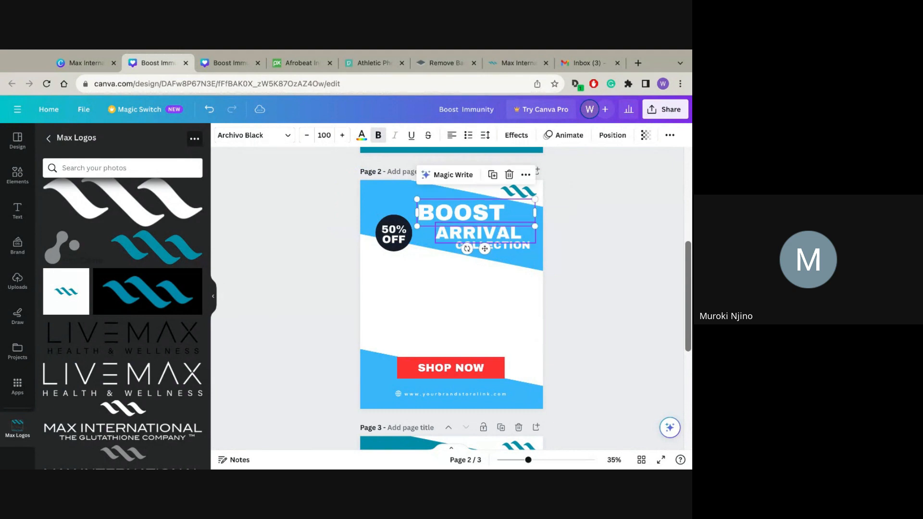
Replace the word ARRIVAL on page 2 with YOUR.
{"action": "left_click", "coordinate": [478, 233]}
{"action": "double_click", "coordinate": [478, 233]}
{"action": "type", "text": "YOUR"}
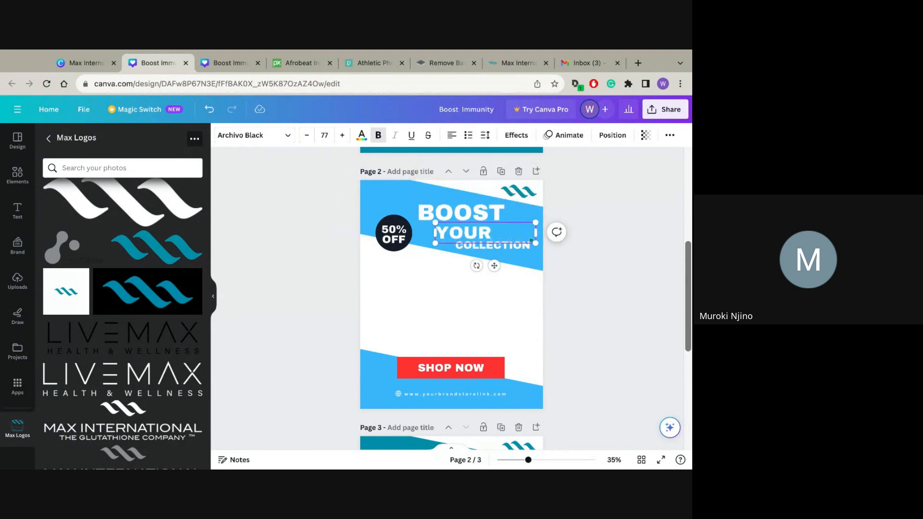
Replace the word COLLECTION on page 2 with IMMUNITY.
{"action": "left_click", "coordinate": [594, 270]}
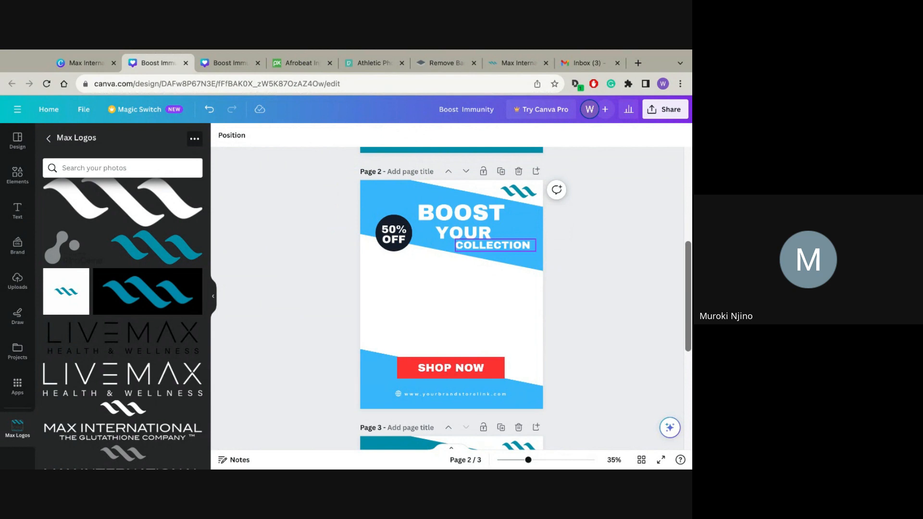
{"action": "double_click", "coordinate": [534, 245]}
{"action": "type", "text": "IMMUNITY"}
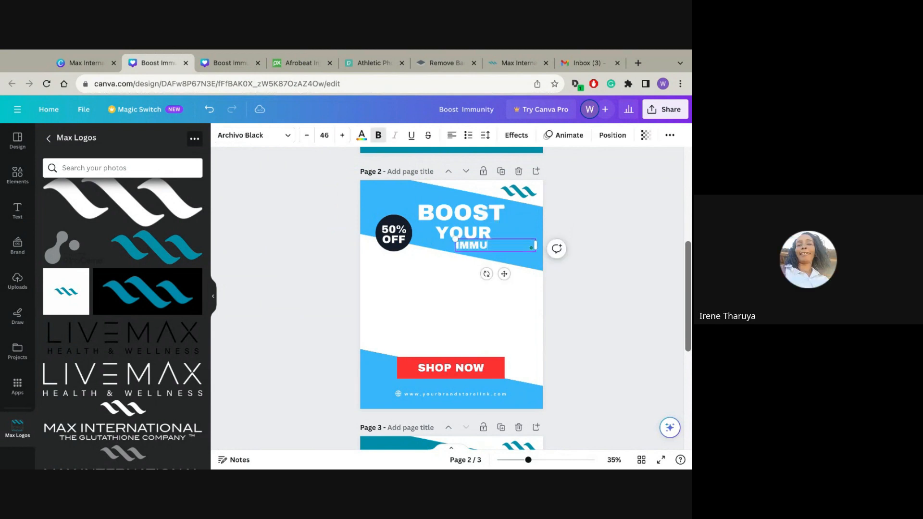
{"action": "key", "text": "Escape"}
{"action": "key", "text": "Escape"}
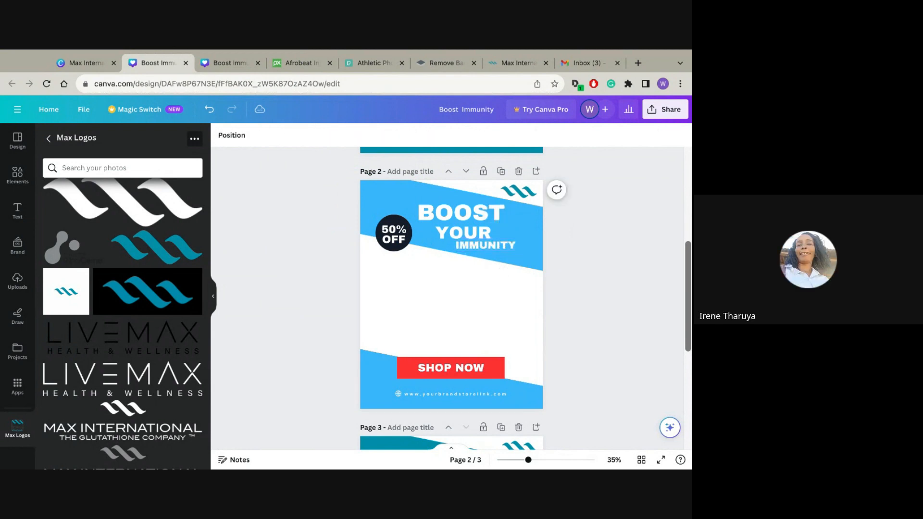
Move the words YOUR and IMMUNITY slightly to the right beneath the BOOST headline on page 2.
{"action": "left_click", "coordinate": [486, 245]}
{"action": "left_click_drag", "start_coordinate": [486, 246], "coordinate": [465, 239]}
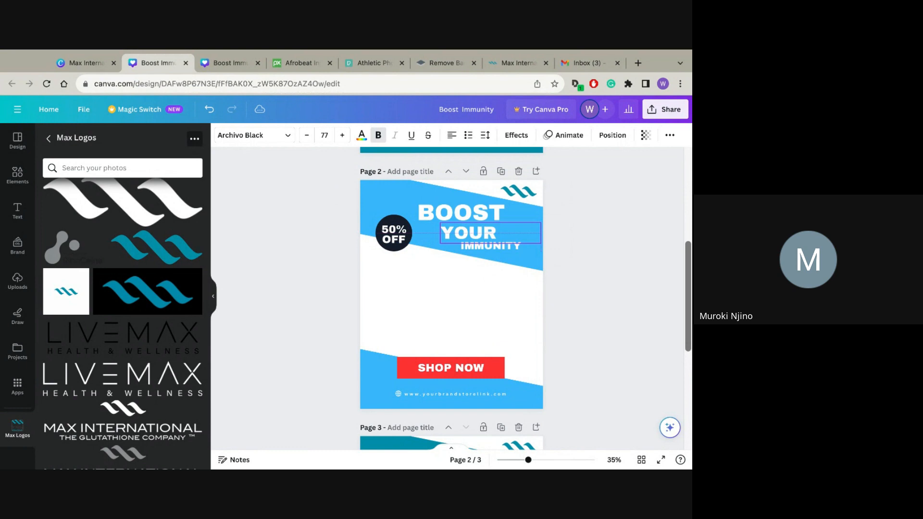
{"action": "key", "text": "Escape"}
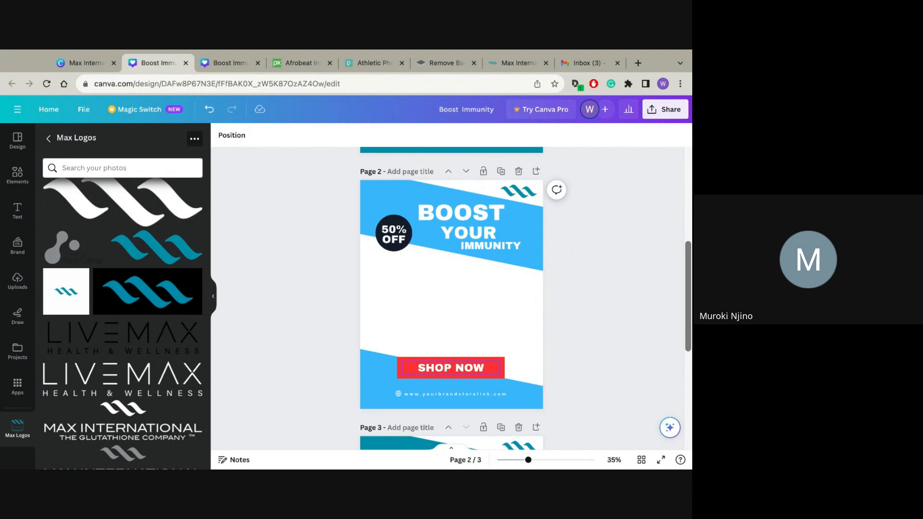
Change the red button's text on page 2 from SHOP NOW to ORDER NOW.
{"action": "double_click", "coordinate": [492, 368]}
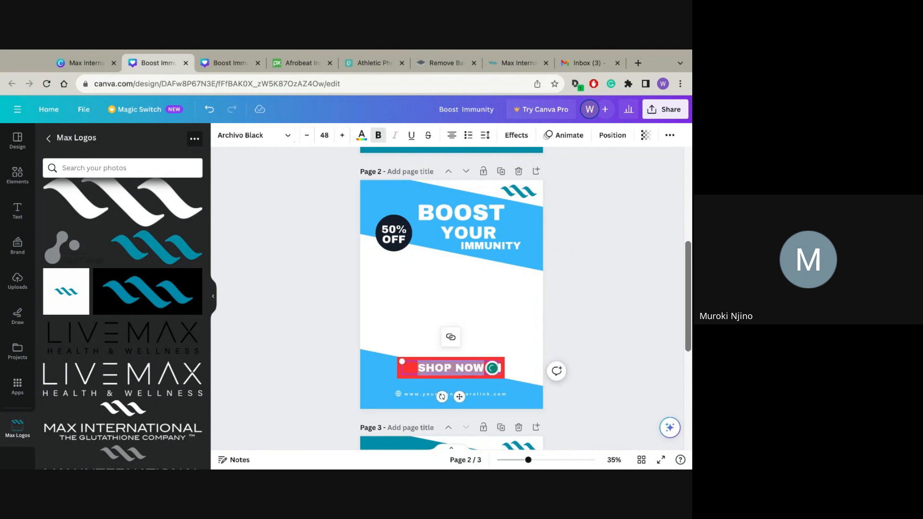
{"action": "type", "text": "ORDER NOW"}
{"action": "left_click", "coordinate": [452, 312]}
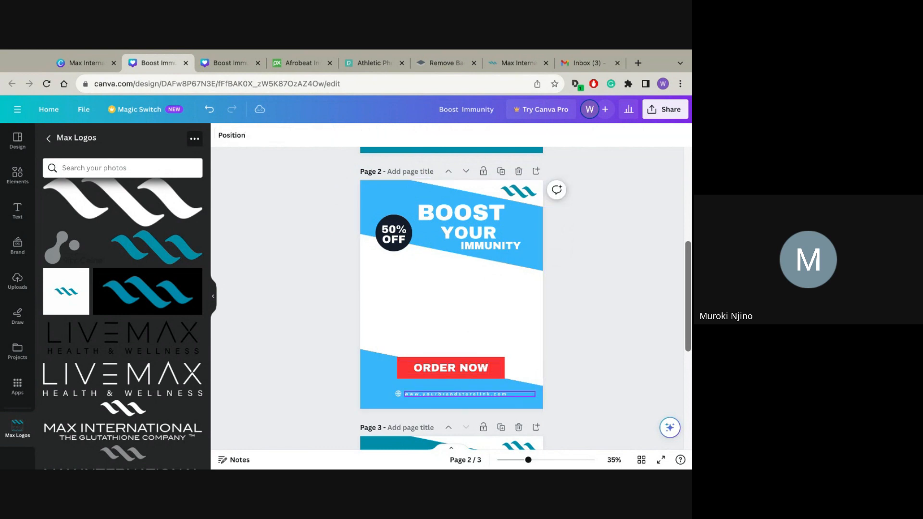
{"action": "double_click", "coordinate": [466, 394]}
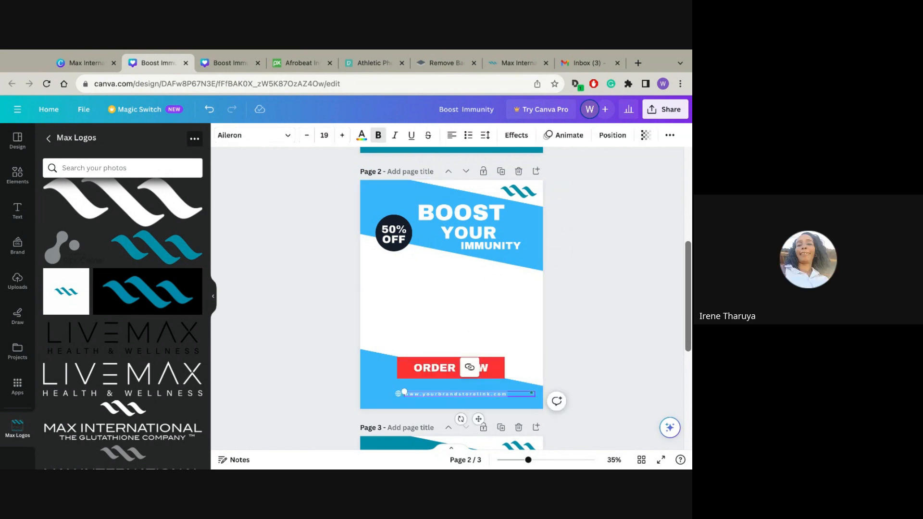
{"action": "type", "text": "www.livemax.co"}
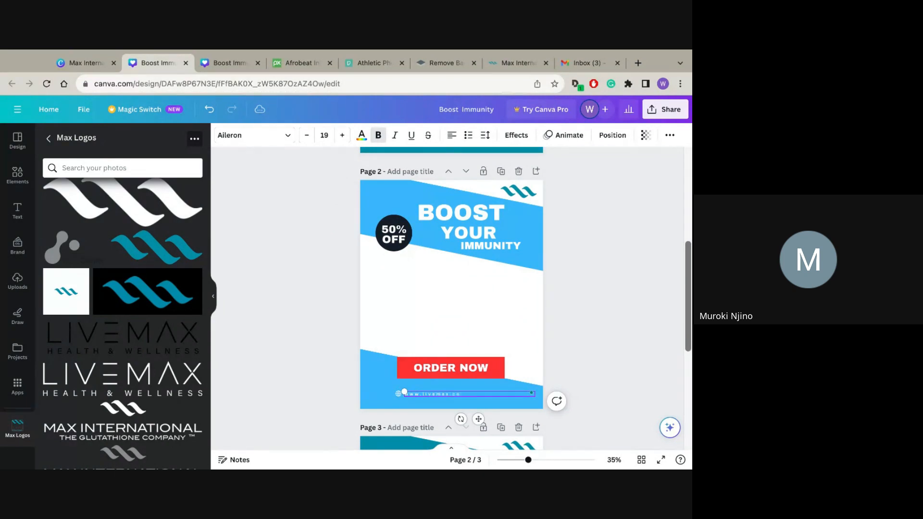
{"action": "key", "text": "Escape"}
{"action": "key", "text": "Escape"}
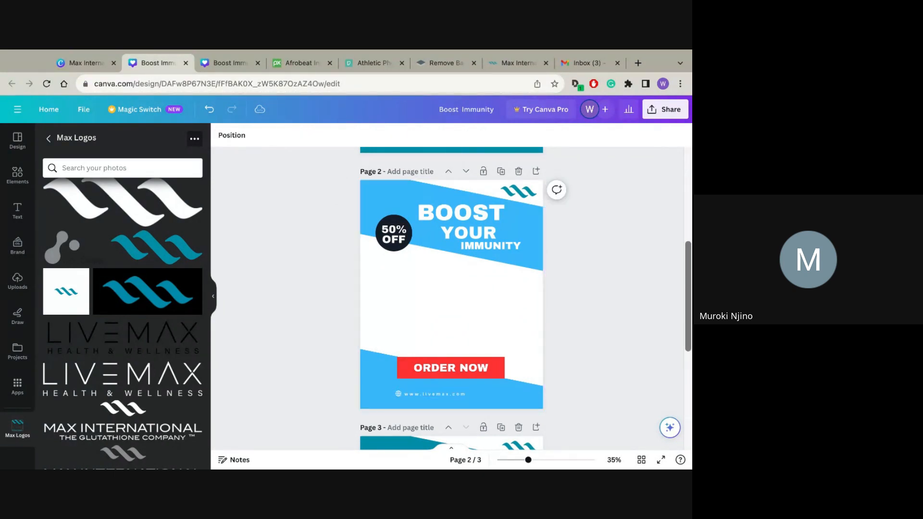
{"action": "left_click", "coordinate": [470, 394]}
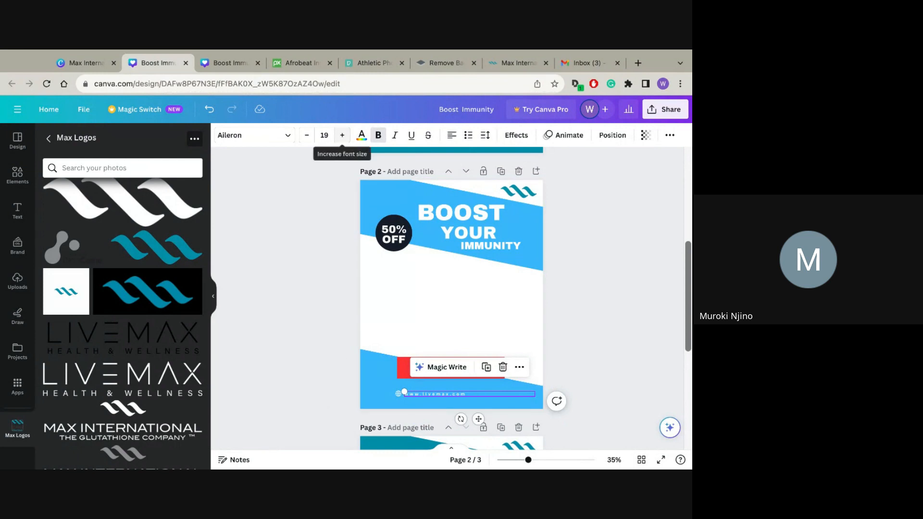
{"action": "left_click", "coordinate": [343, 135]}
{"action": "left_click", "coordinate": [342, 135]}
{"action": "left_click", "coordinate": [343, 136]}
{"action": "left_click", "coordinate": [342, 135]}
{"action": "left_click", "coordinate": [342, 135]}
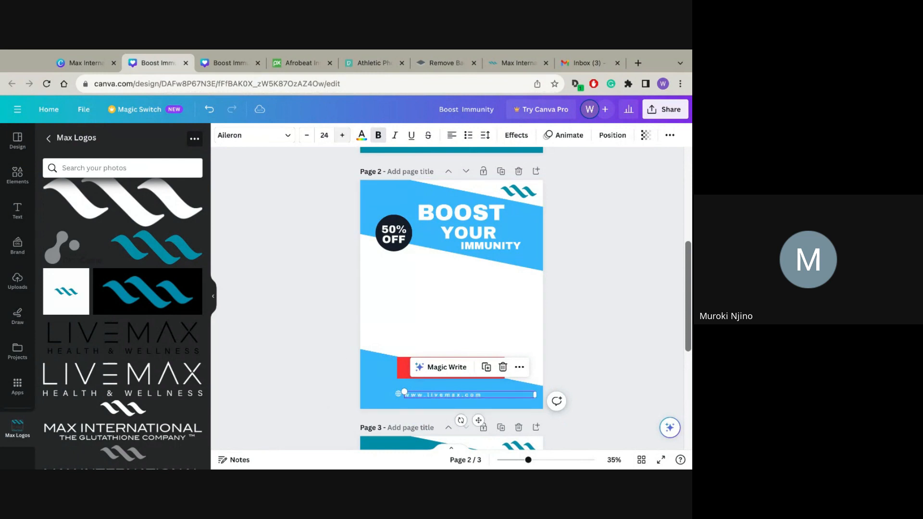
{"action": "left_click", "coordinate": [612, 135]}
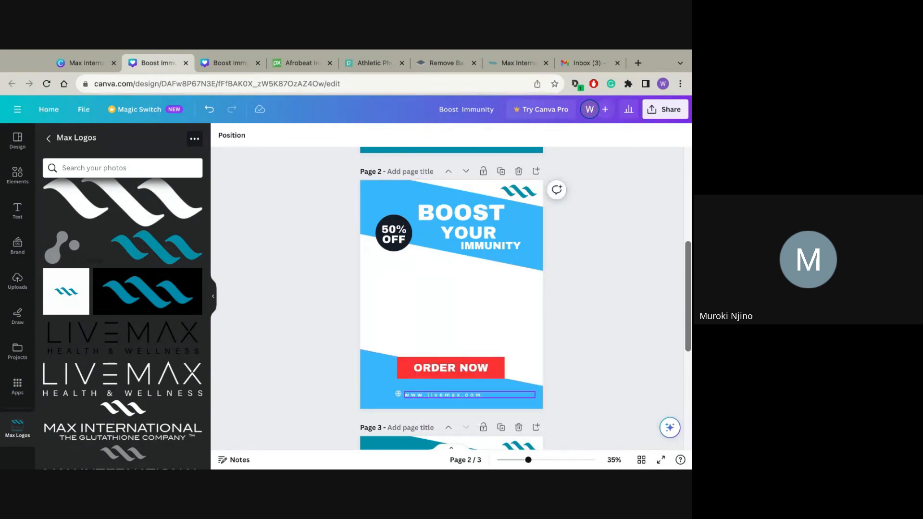
Narrow the web address text box, centre it below the ORDER NOW button, and align the globe icon with it.
{"action": "left_click_drag", "start_coordinate": [469, 395], "coordinate": [476, 394]}
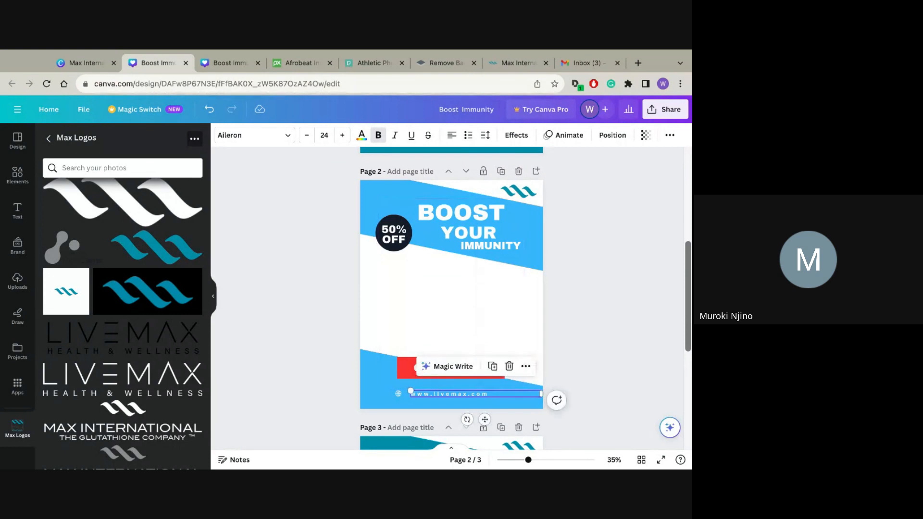
{"action": "left_click_drag", "start_coordinate": [541, 394], "coordinate": [495, 394]}
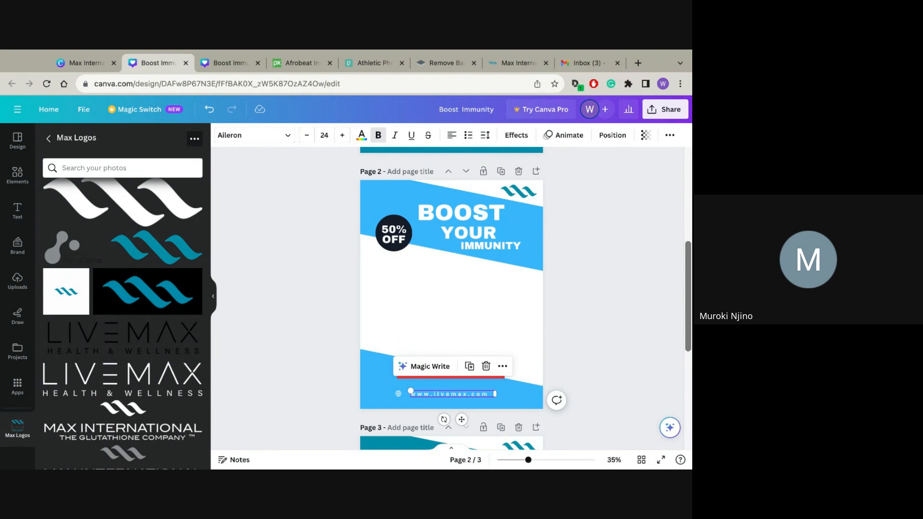
{"action": "mouse_move", "coordinate": [452, 393]}
{"action": "left_mouse_down"}
{"action": "mouse_move", "coordinate": [439, 330]}
{"action": "mouse_move", "coordinate": [446, 304]}
{"action": "mouse_move", "coordinate": [439, 388]}
{"action": "mouse_move", "coordinate": [449, 395]}
{"action": "left_mouse_up"}
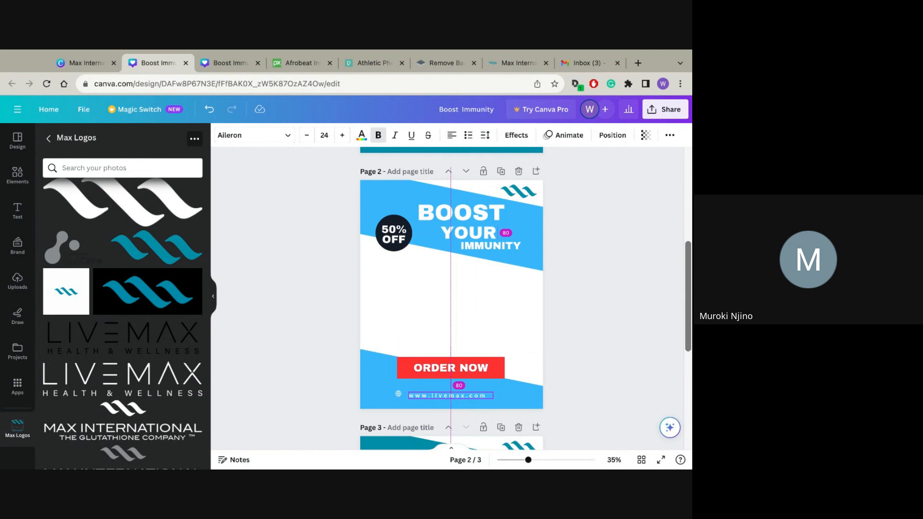
{"action": "left_click_drag", "start_coordinate": [451, 395], "coordinate": [455, 395]}
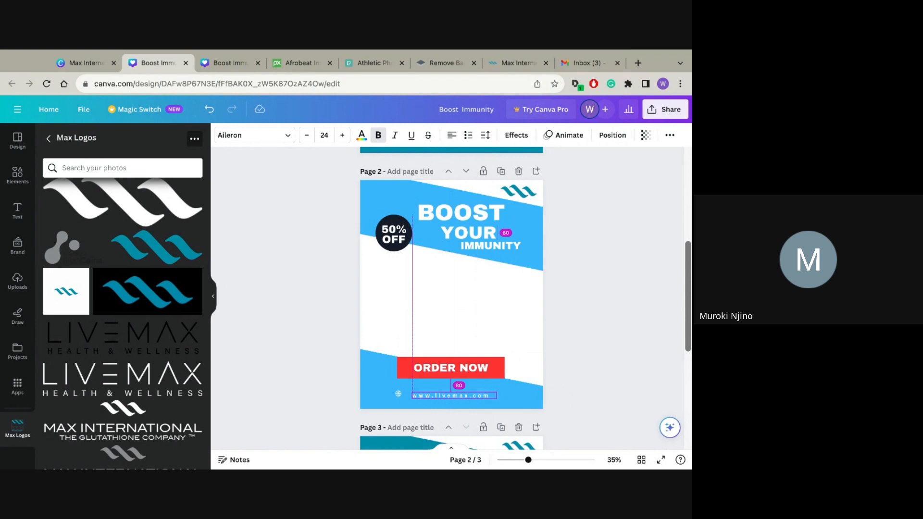
{"action": "left_click_drag", "start_coordinate": [454, 396], "coordinate": [452, 396]}
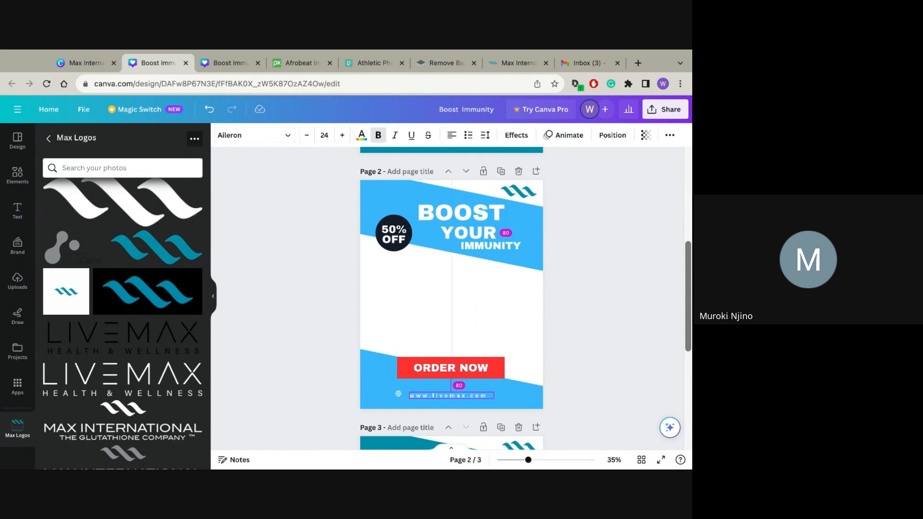
{"action": "left_click_drag", "start_coordinate": [452, 396], "coordinate": [452, 396]}
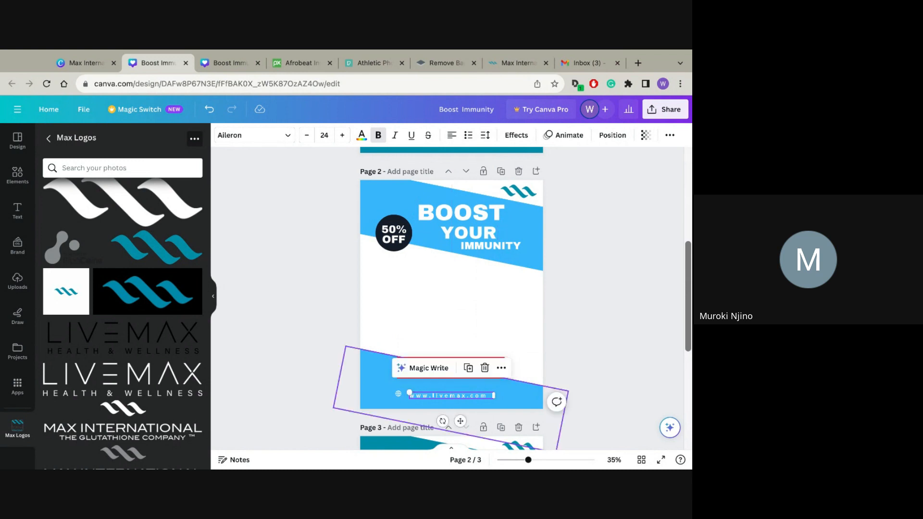
{"action": "key", "text": "Escape"}
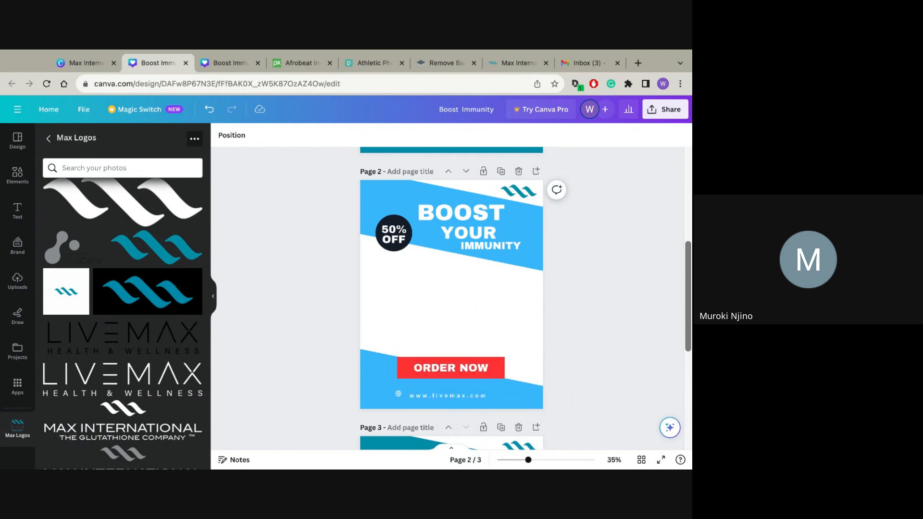
{"action": "left_click", "coordinate": [397, 395]}
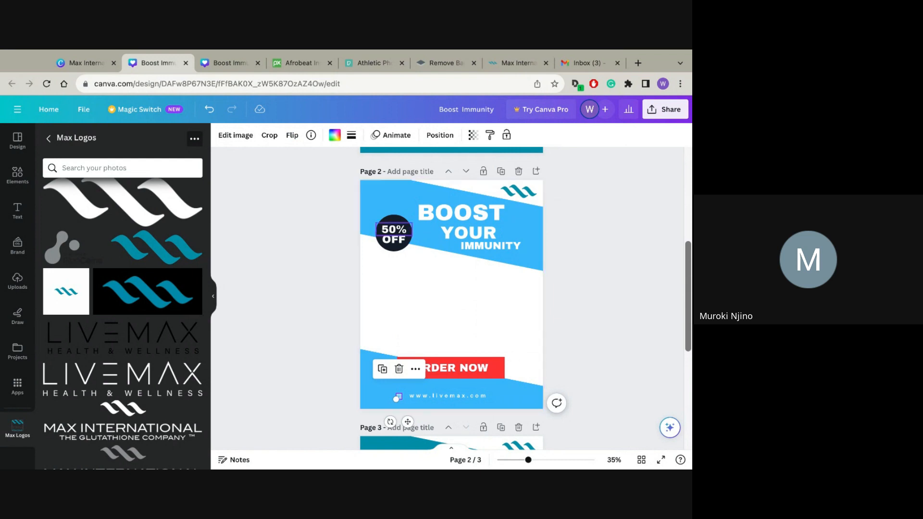
Replace 50% in page 2's dark round badge with FREE, following the badge wording on page 3.
{"action": "left_click", "coordinate": [412, 229]}
{"action": "scroll", "coordinate": [412, 192], "scroll_direction": "down", "scroll_amount": 3}
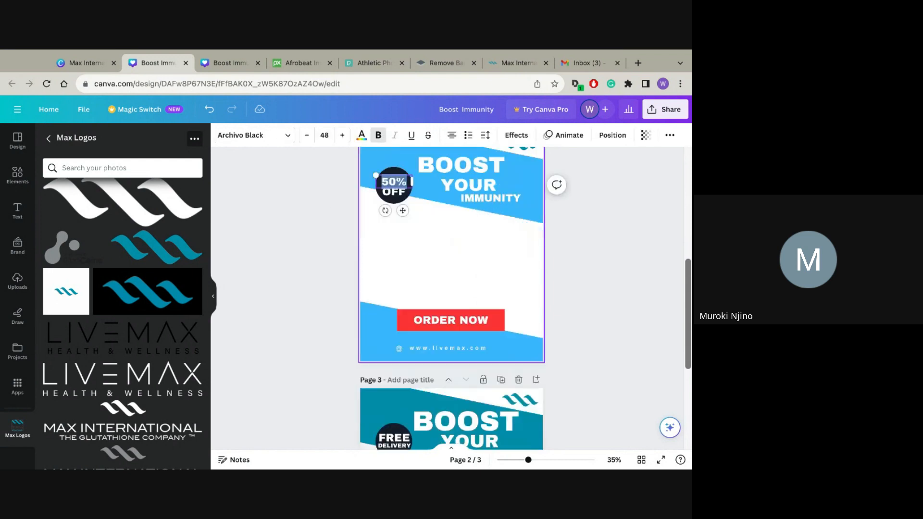
{"action": "scroll", "coordinate": [403, 237], "scroll_direction": "up", "scroll_amount": 2}
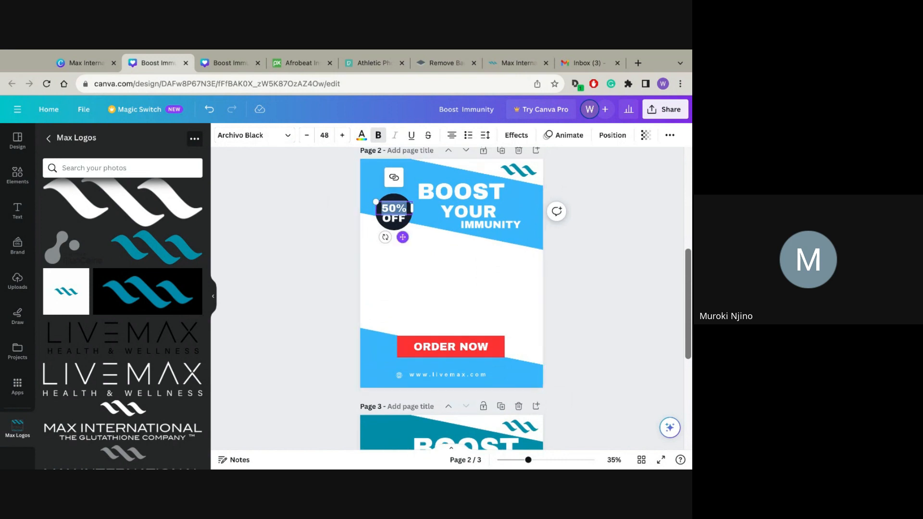
{"action": "type", "text": "FREE"}
{"action": "key", "text": "Escape"}
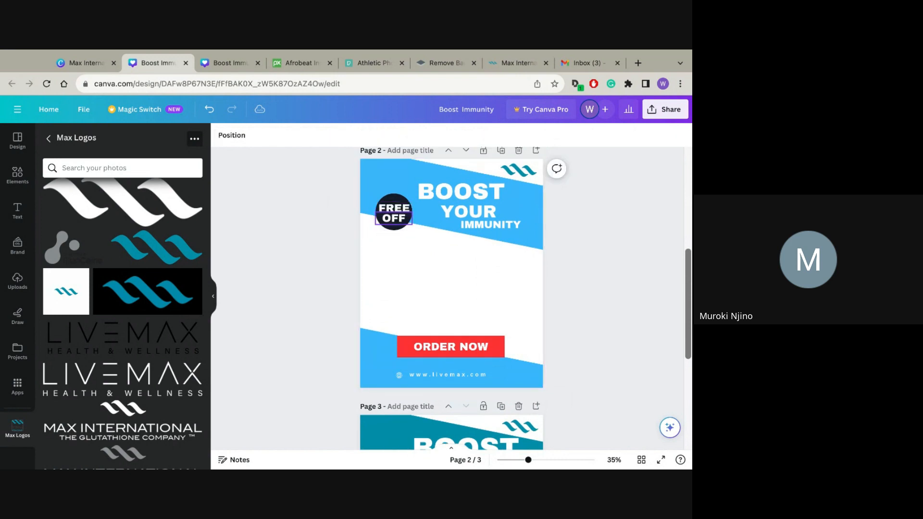
Replace OFF in the round badge with DELIVERY and widen its text box so the word fits on one line.
{"action": "double_click", "coordinate": [394, 218]}
{"action": "type", "text": "D"}
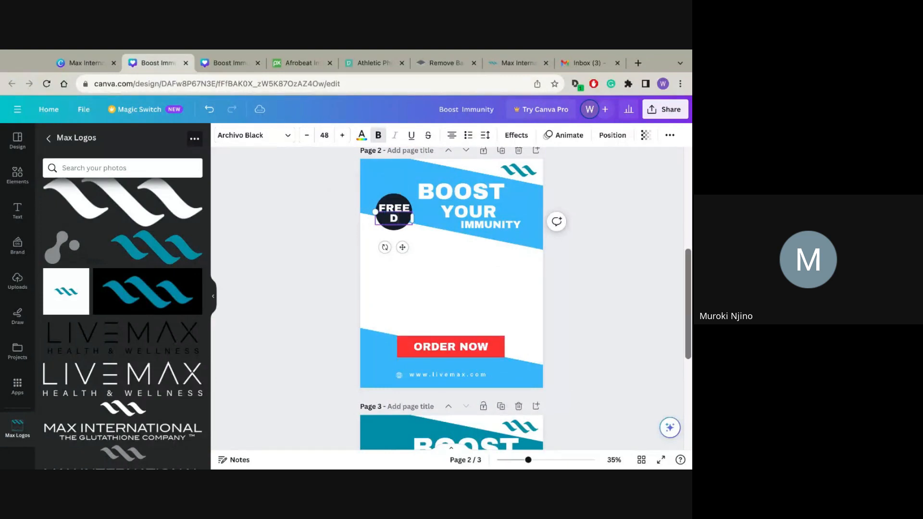
{"action": "type", "text": "ELIV"}
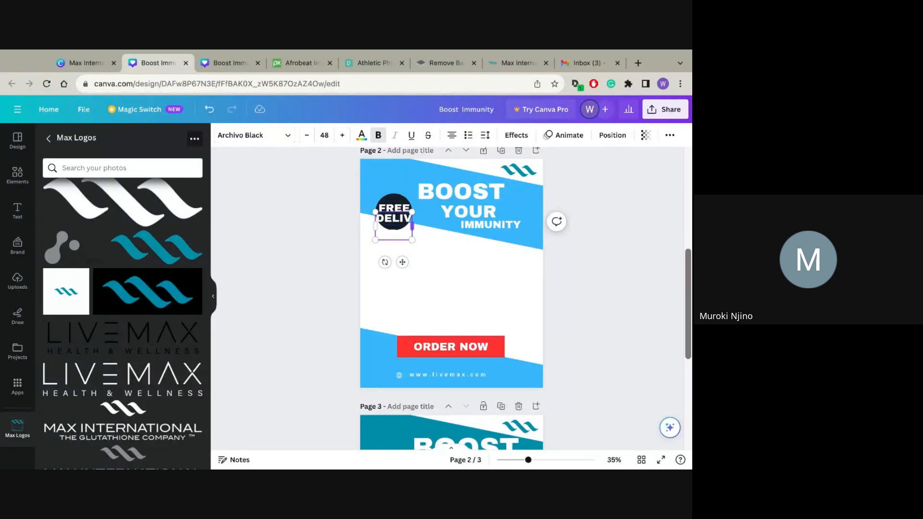
{"action": "left_click_drag", "start_coordinate": [412, 225], "coordinate": [440, 218]}
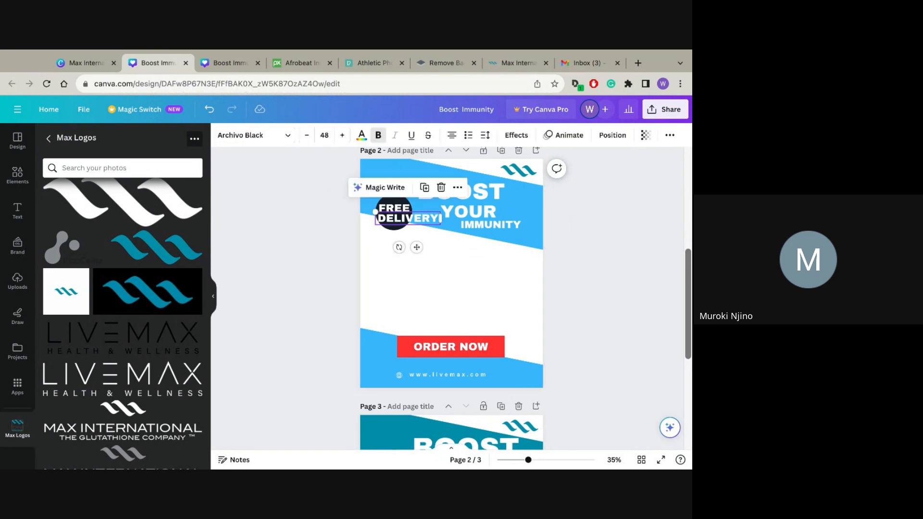
Reduce the DELIVERY text to font size 38 and move it left over the round badge.
{"action": "left_click", "coordinate": [307, 135]}
{"action": "left_click", "coordinate": [307, 135]}
{"action": "left_click", "coordinate": [306, 136]}
{"action": "left_click", "coordinate": [307, 135]}
{"action": "left_click", "coordinate": [307, 135]}
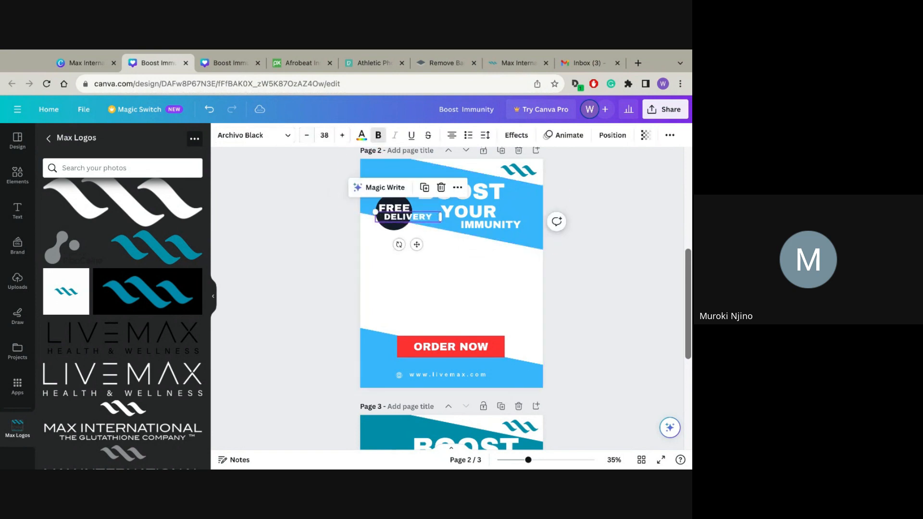
{"action": "left_click_drag", "start_coordinate": [408, 217], "coordinate": [397, 217]}
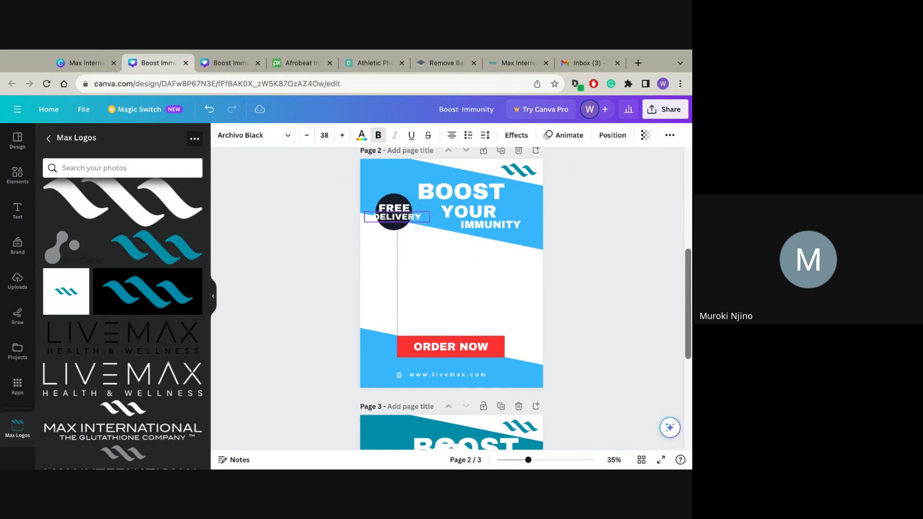
Reduce the badge's DELIVERY text further to font size 26 so it fits inside the circle.
{"action": "left_click", "coordinate": [306, 135]}
{"action": "left_click", "coordinate": [307, 135]}
{"action": "left_click", "coordinate": [307, 135]}
{"action": "left_click", "coordinate": [306, 135]}
{"action": "left_click", "coordinate": [306, 135]}
{"action": "left_click", "coordinate": [307, 135]}
{"action": "left_click", "coordinate": [307, 135]}
{"action": "left_click", "coordinate": [307, 136]}
{"action": "left_click", "coordinate": [306, 135]}
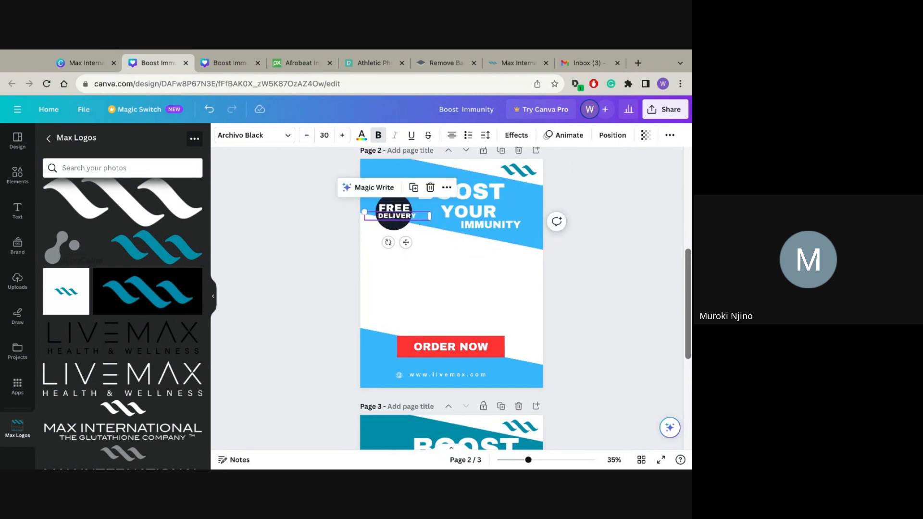
{"action": "left_click", "coordinate": [307, 135]}
{"action": "left_click", "coordinate": [307, 135]}
{"action": "left_click", "coordinate": [307, 135]}
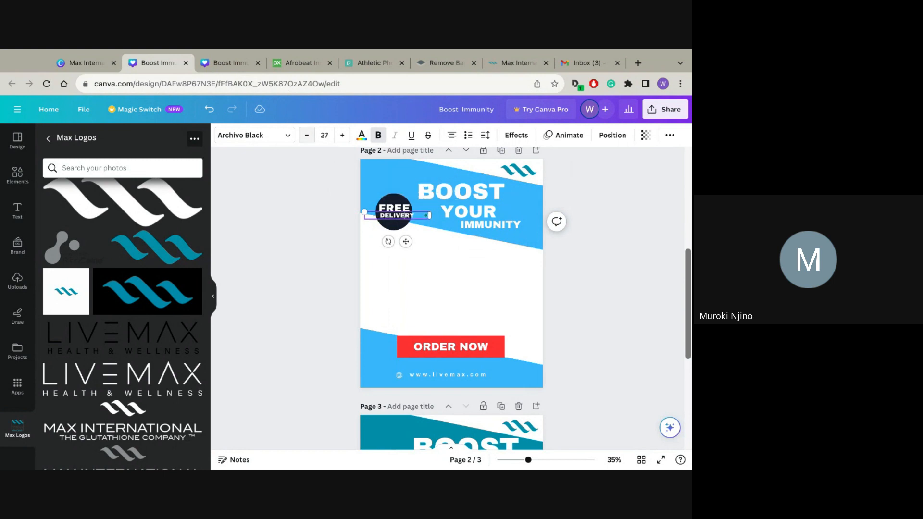
{"action": "left_click", "coordinate": [307, 135]}
{"action": "left_click", "coordinate": [315, 231]}
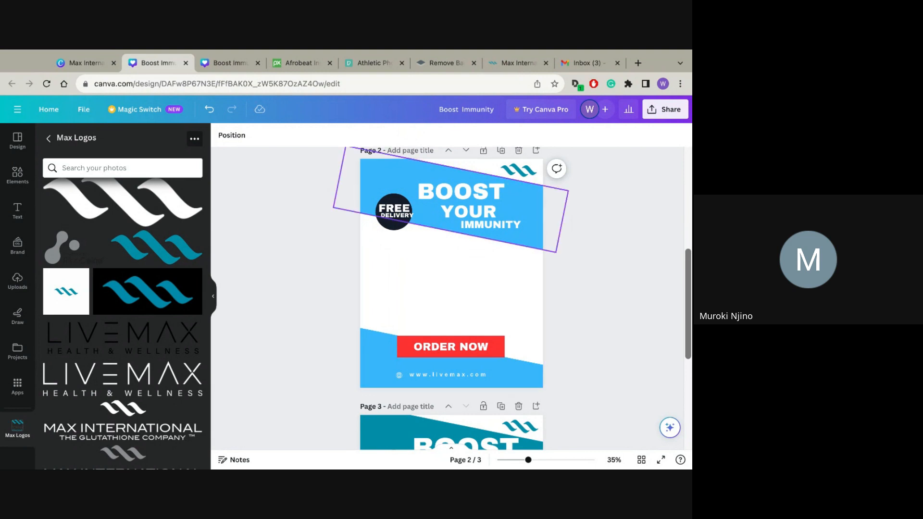
Centre the word DELIVERY inside the round badge, just below FREE.
{"action": "left_click", "coordinate": [397, 216]}
{"action": "left_click_drag", "start_coordinate": [397, 215], "coordinate": [395, 217]}
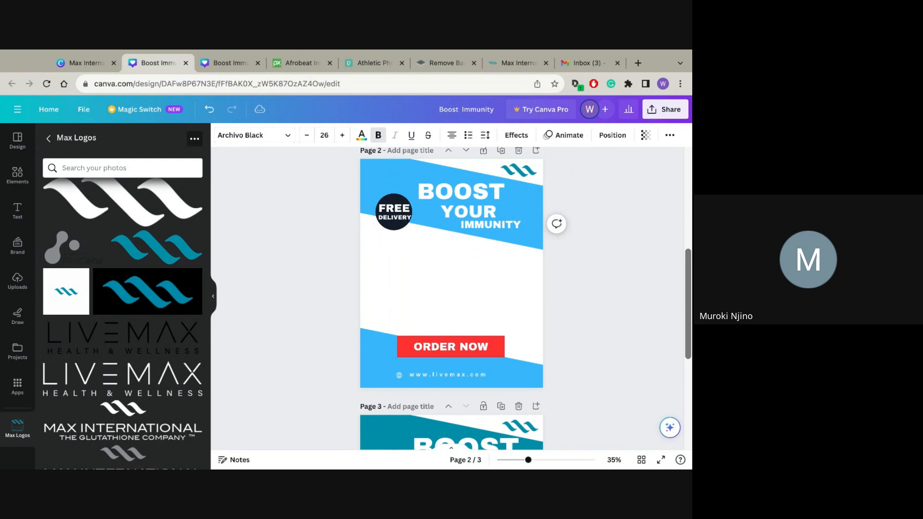
{"action": "key", "text": "Up"}
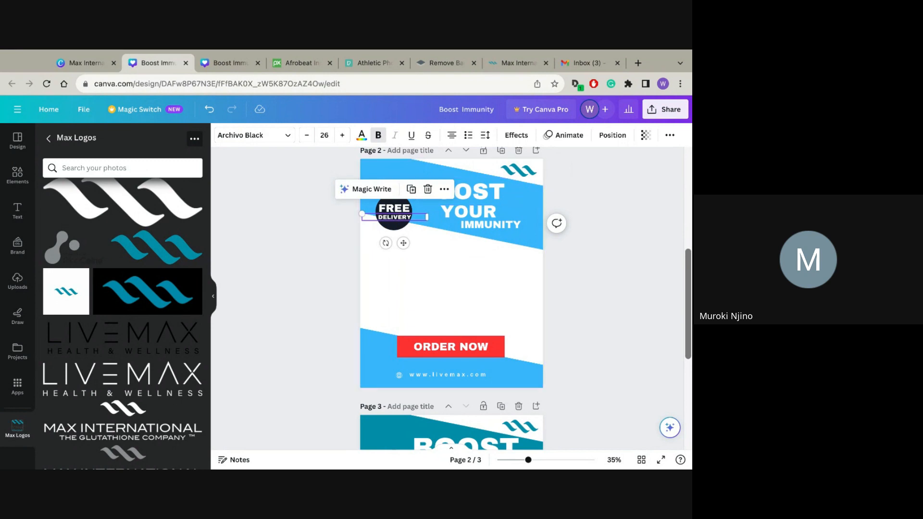
{"action": "key", "text": "Escape"}
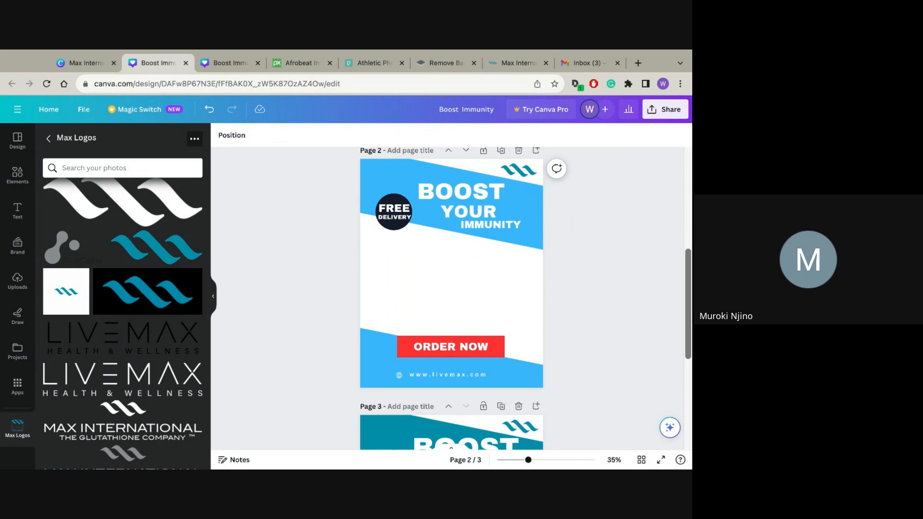
Nudge the badge's DELIVERY text slightly up and left so it sits closer beneath FREE within the circle.
{"action": "mouse_move", "coordinate": [528, 460]}
{"action": "left_mouse_down"}
{"action": "mouse_move", "coordinate": [547, 461]}
{"action": "mouse_move", "coordinate": [525, 460]}
{"action": "mouse_move", "coordinate": [539, 461]}
{"action": "left_mouse_up"}
{"action": "scroll", "coordinate": [452, 298], "scroll_direction": "up", "scroll_amount": 1}
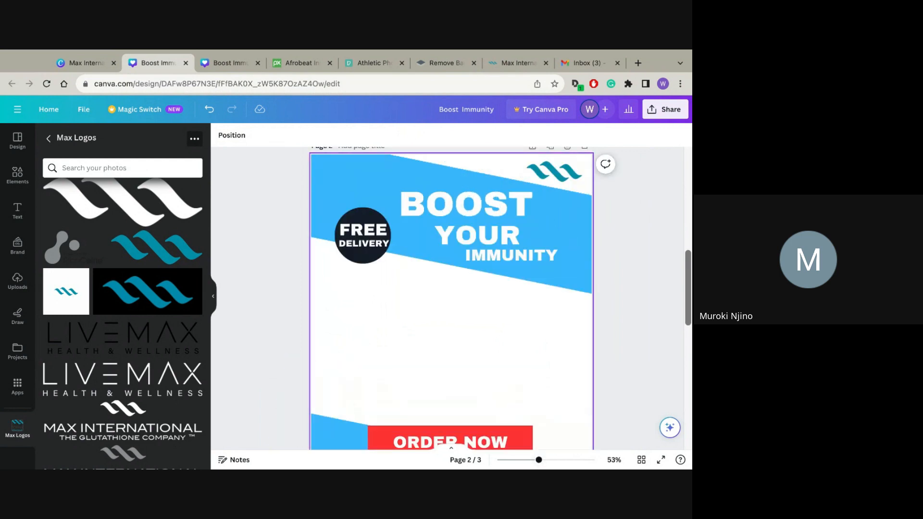
{"action": "left_click_drag", "start_coordinate": [539, 461], "coordinate": [546, 460]}
{"action": "scroll", "coordinate": [451, 298], "scroll_direction": "up", "scroll_amount": 1}
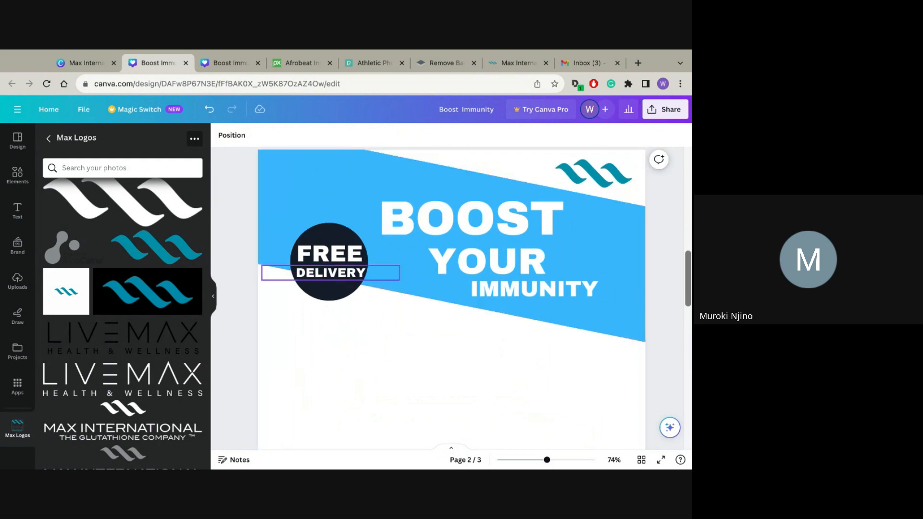
{"action": "left_click_drag", "start_coordinate": [331, 273], "coordinate": [329, 272]}
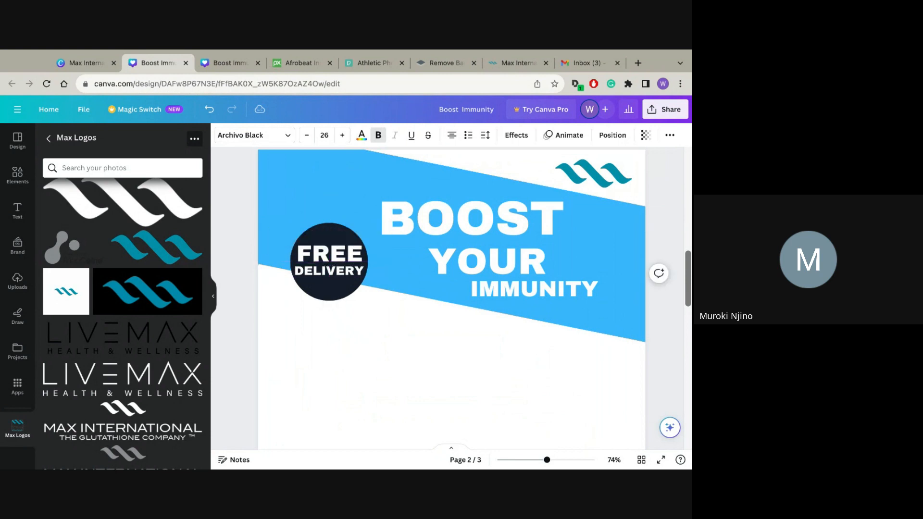
{"action": "left_click", "coordinate": [329, 271]}
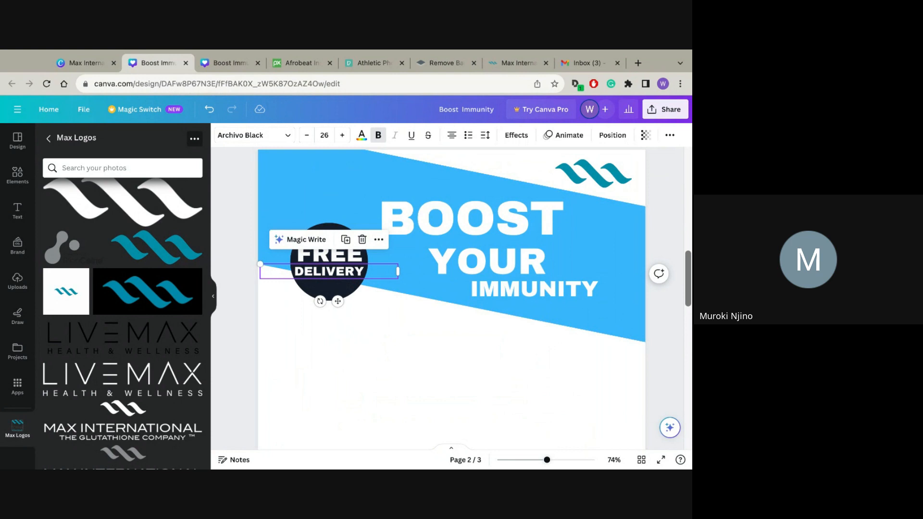
{"action": "scroll", "coordinate": [452, 298], "scroll_direction": "down", "scroll_amount": 3}
{"action": "scroll", "coordinate": [451, 298], "scroll_direction": "down", "scroll_amount": 3}
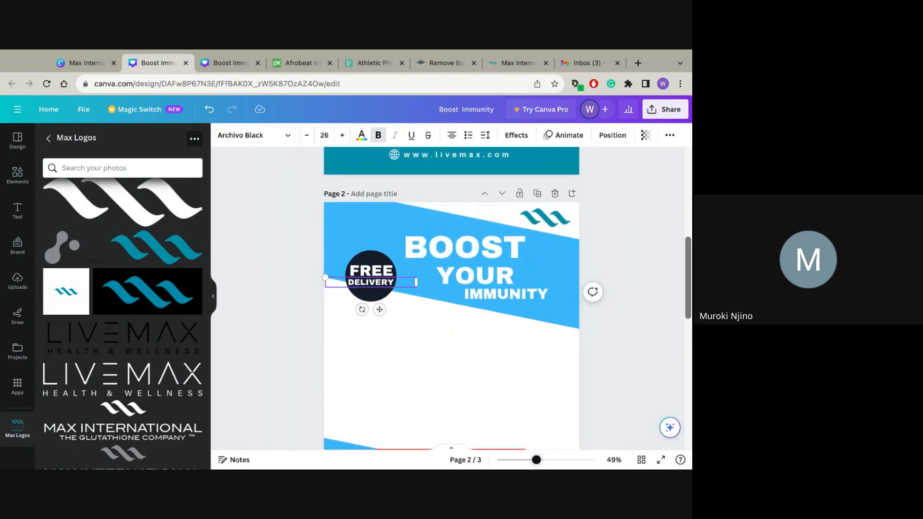
{"action": "scroll", "coordinate": [451, 298], "scroll_direction": "down", "scroll_amount": 2}
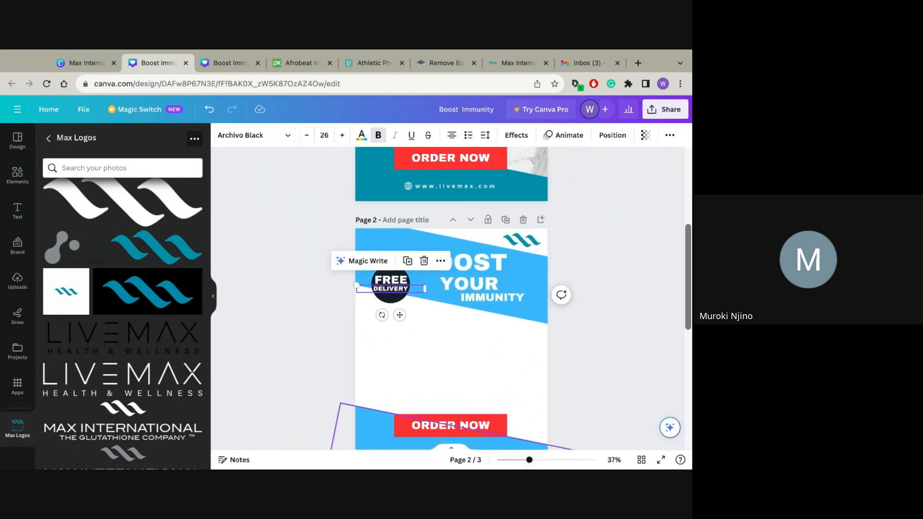
{"action": "scroll", "coordinate": [452, 298], "scroll_direction": "down", "scroll_amount": 1}
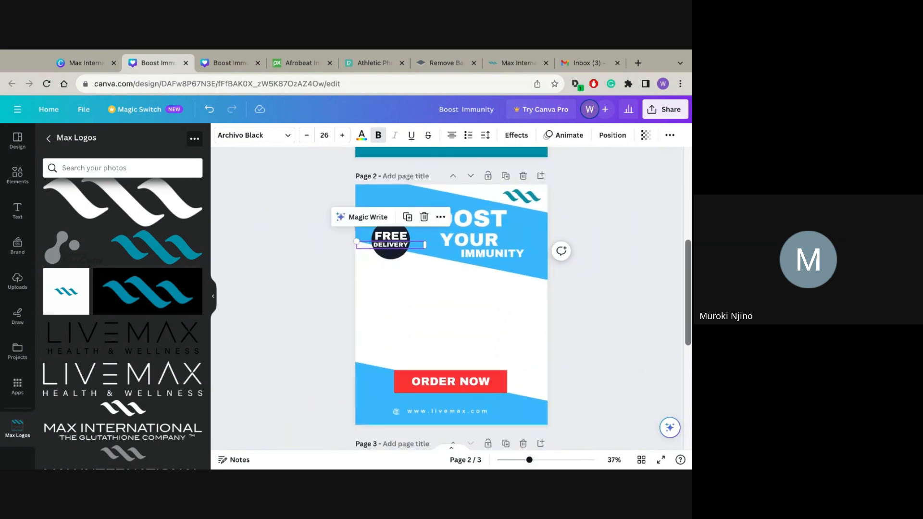
{"action": "key", "text": "Escape"}
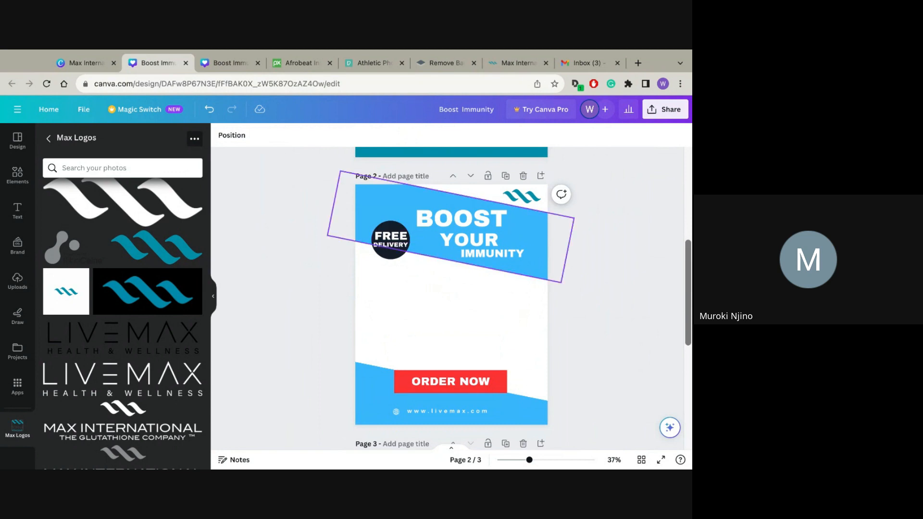
Recolour the slanted banner behind the BOOST YOUR IMMUNITY heading on page 2 with the logo's teal, #008ea9.
{"action": "left_click", "coordinate": [451, 226]}
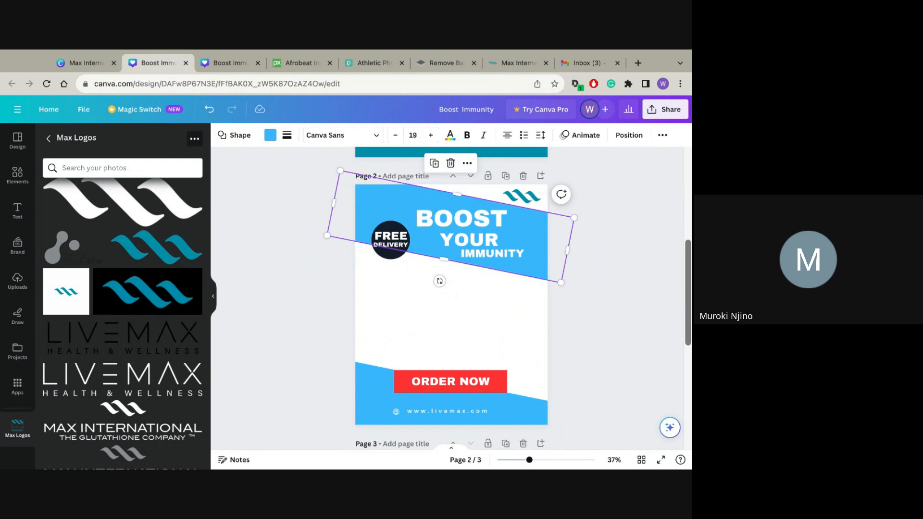
{"action": "key", "text": "Escape"}
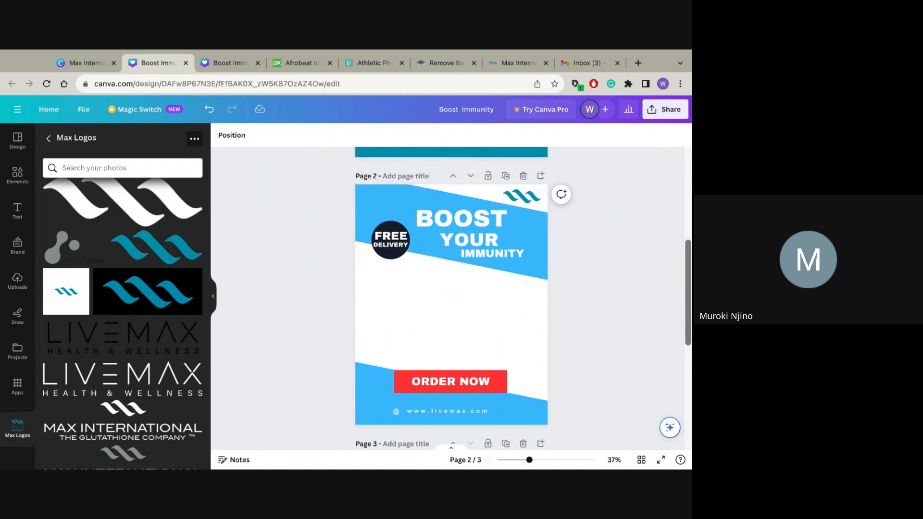
{"action": "left_click", "coordinate": [534, 265]}
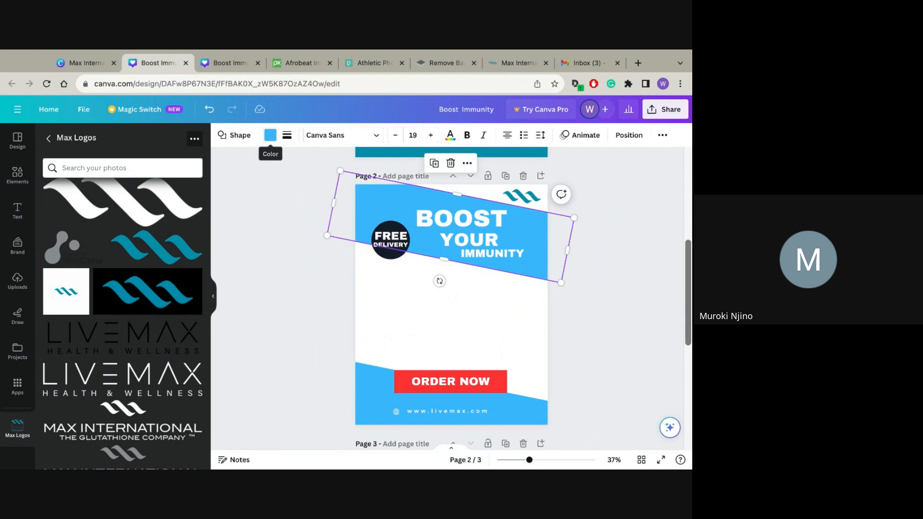
{"action": "left_click", "coordinate": [271, 135]}
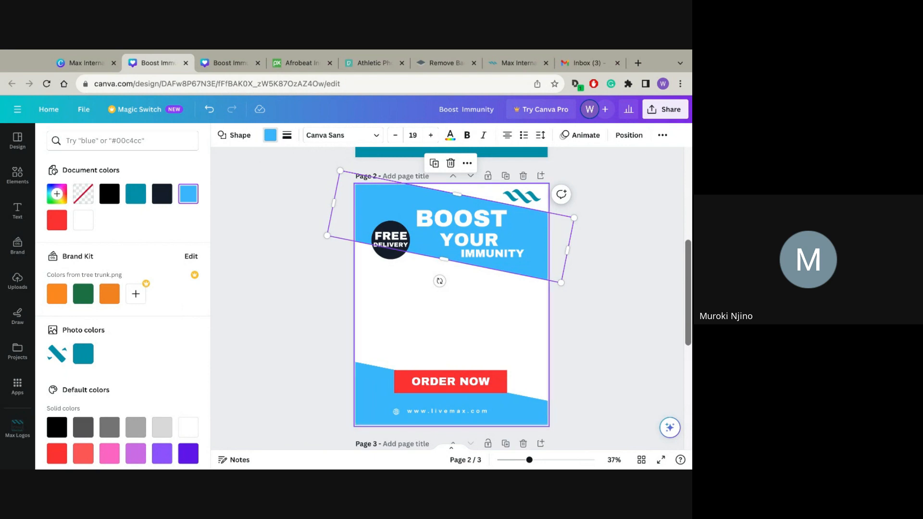
{"action": "scroll", "coordinate": [122, 313], "scroll_direction": "down", "scroll_amount": 1}
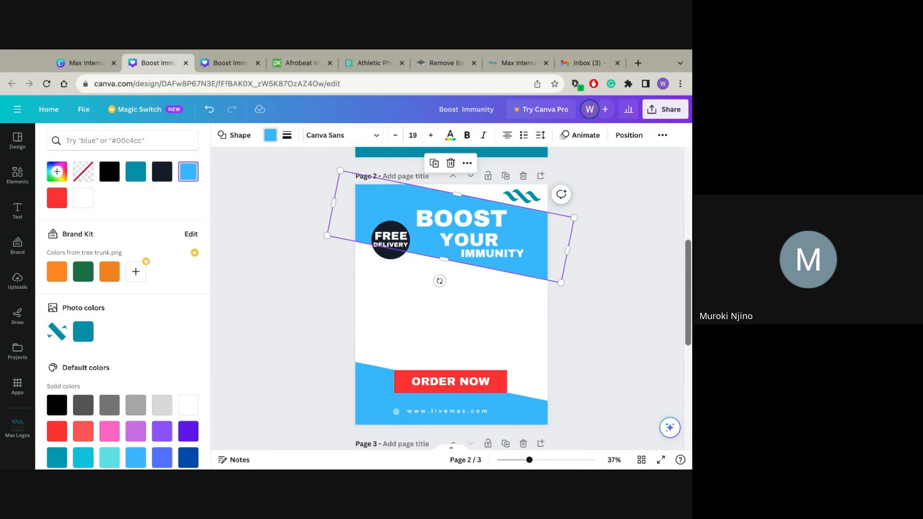
{"action": "left_click", "coordinate": [56, 172]}
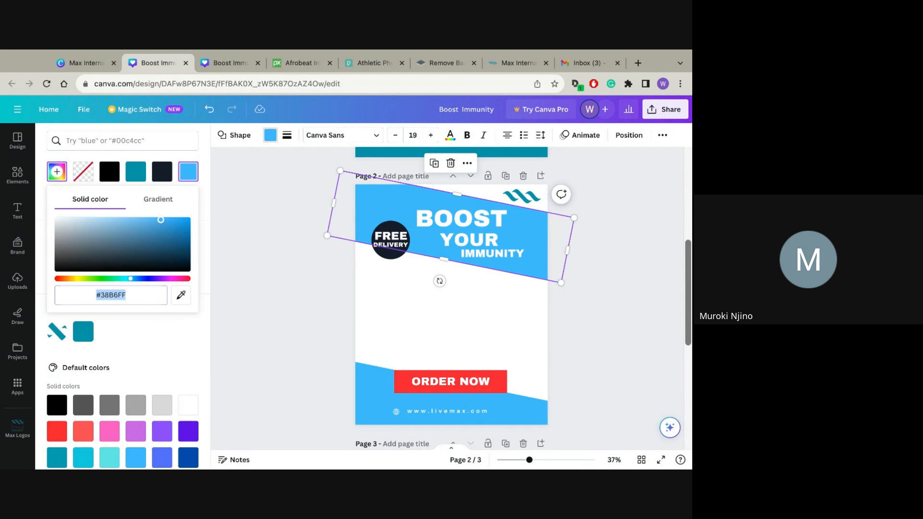
{"action": "key", "text": "Escape"}
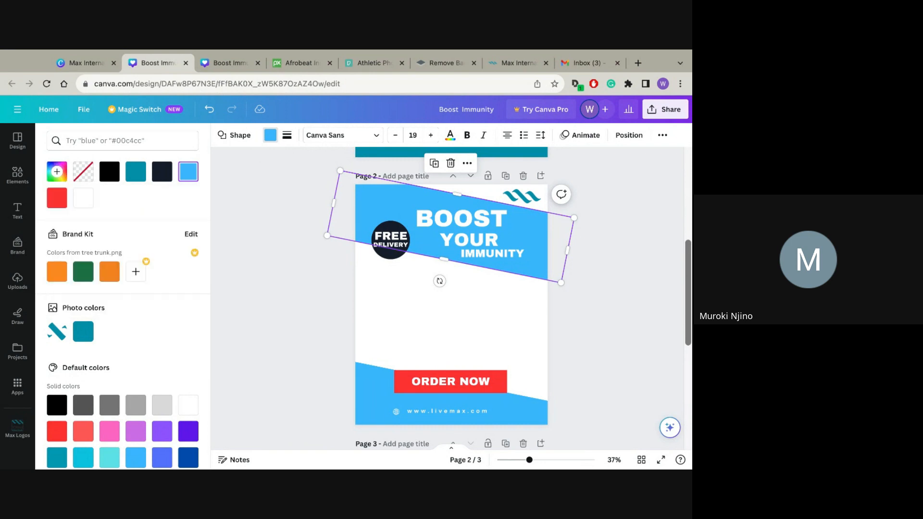
{"action": "left_click", "coordinate": [57, 172]}
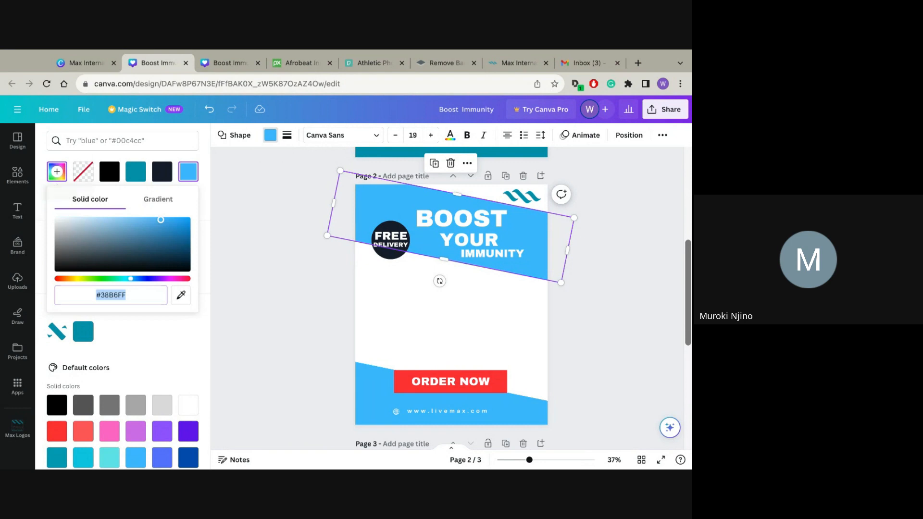
{"action": "key", "text": "Escape"}
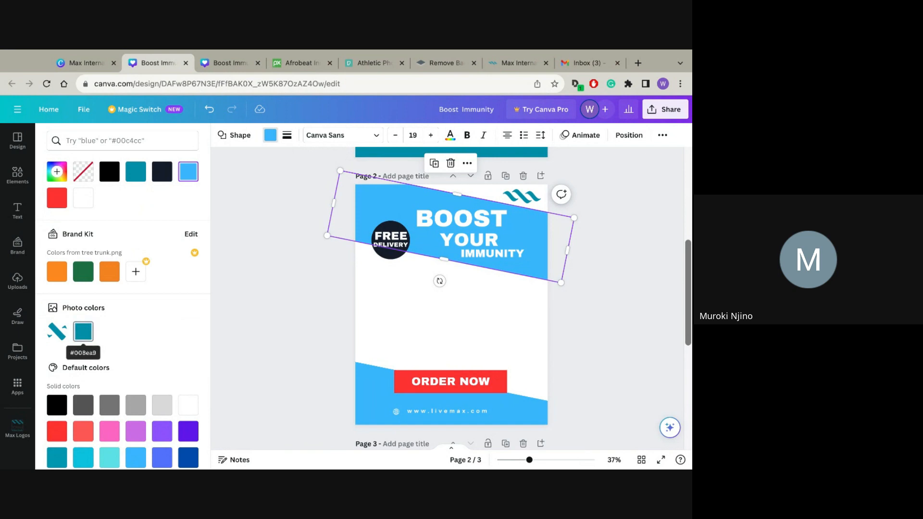
{"action": "left_click", "coordinate": [83, 332]}
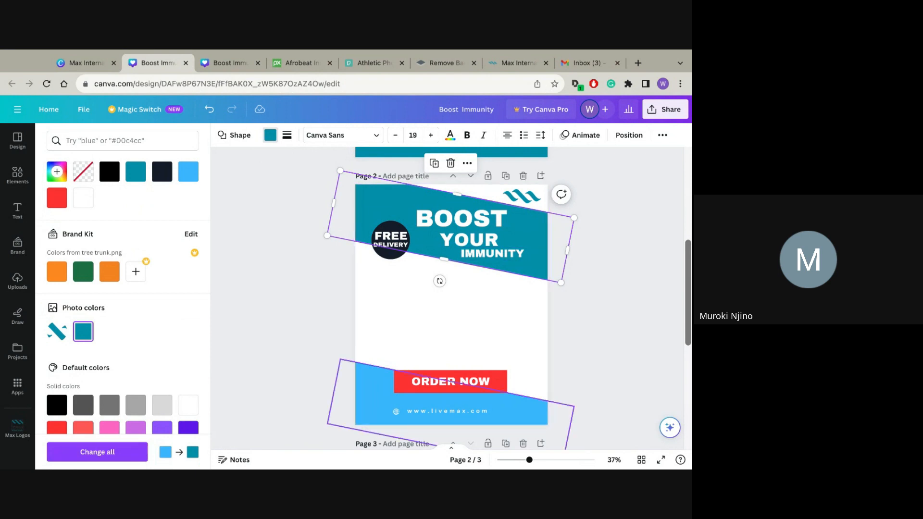
Recolour the slanted shape behind ORDER NOW and the web address with the logo's teal photo colour.
{"action": "left_click", "coordinate": [375, 404]}
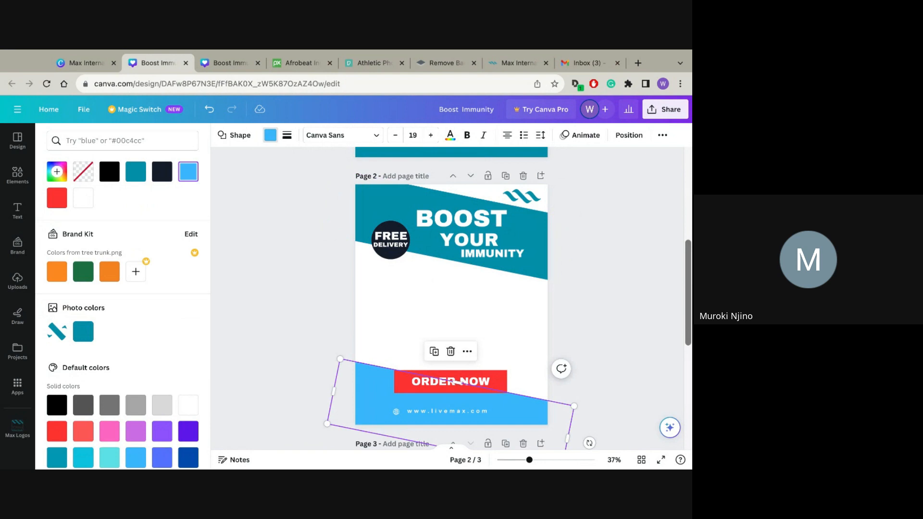
{"action": "left_click", "coordinate": [83, 331]}
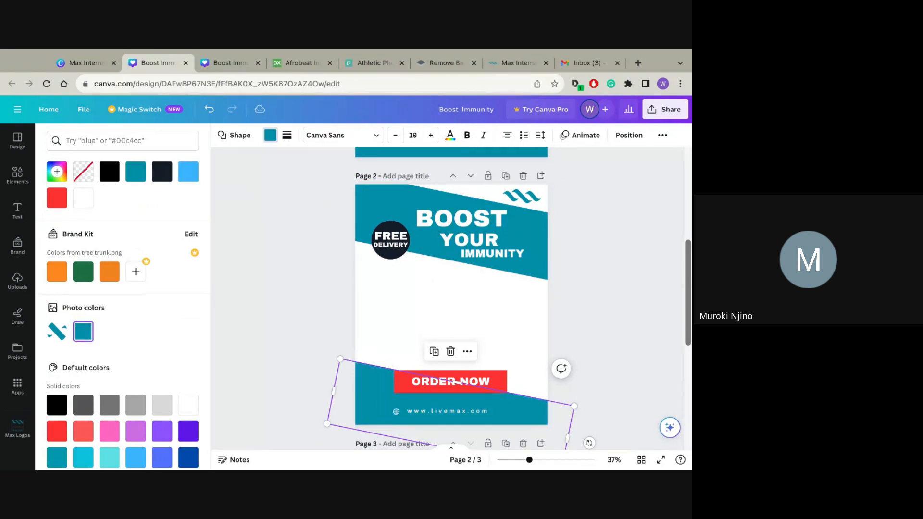
{"action": "key", "text": "Escape"}
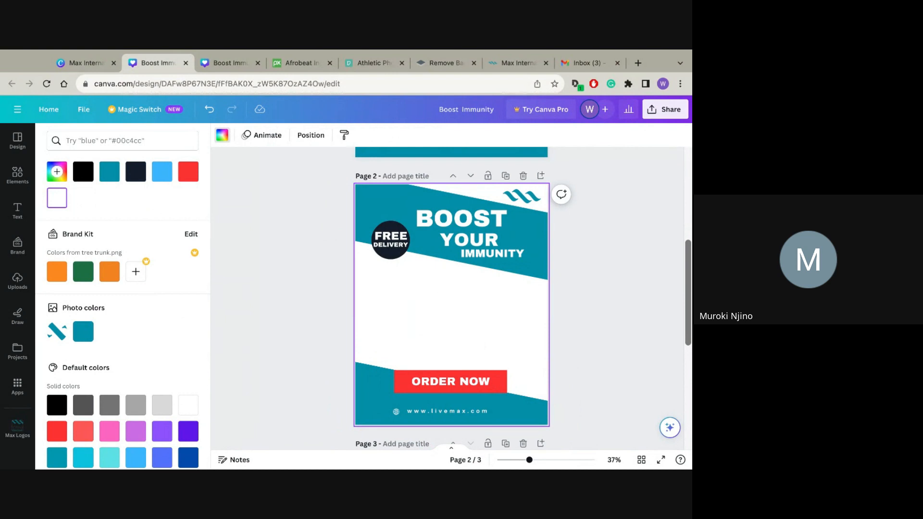
Compare page 2 with the finished design on page 3, checking its background photo.
{"action": "scroll", "coordinate": [452, 298], "scroll_direction": "down", "scroll_amount": 5}
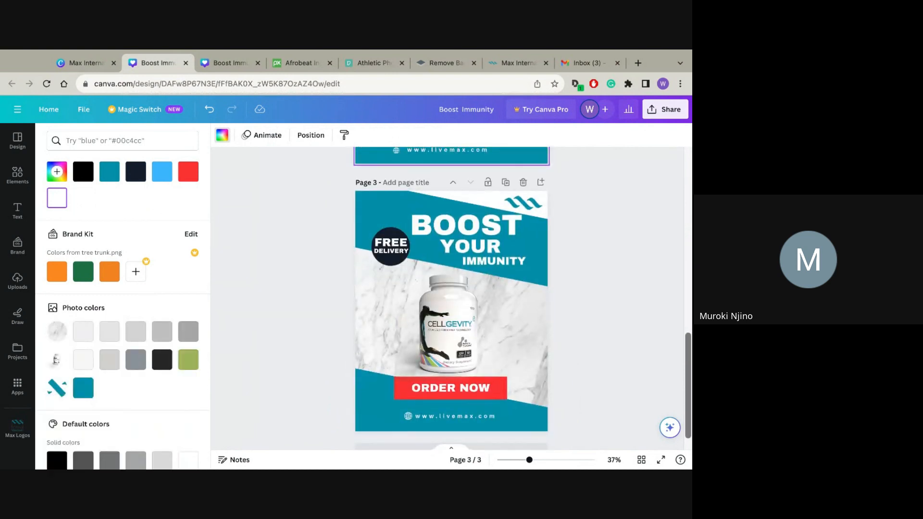
{"action": "scroll", "coordinate": [452, 298], "scroll_direction": "up", "scroll_amount": 5}
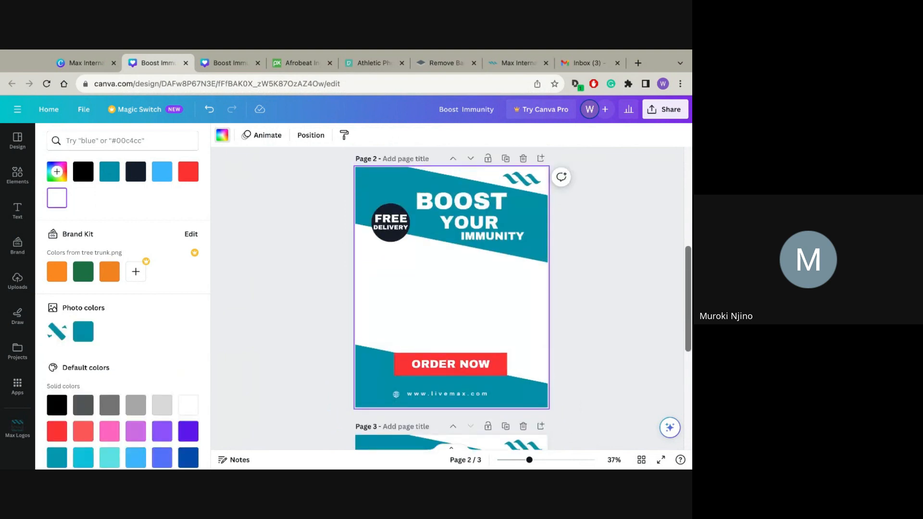
{"action": "scroll", "coordinate": [452, 299], "scroll_direction": "down", "scroll_amount": 4}
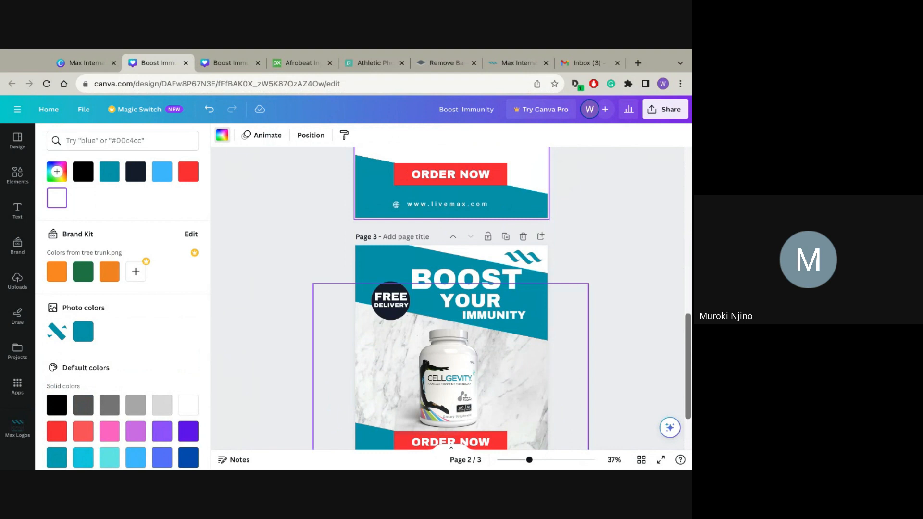
{"action": "left_click", "coordinate": [509, 376]}
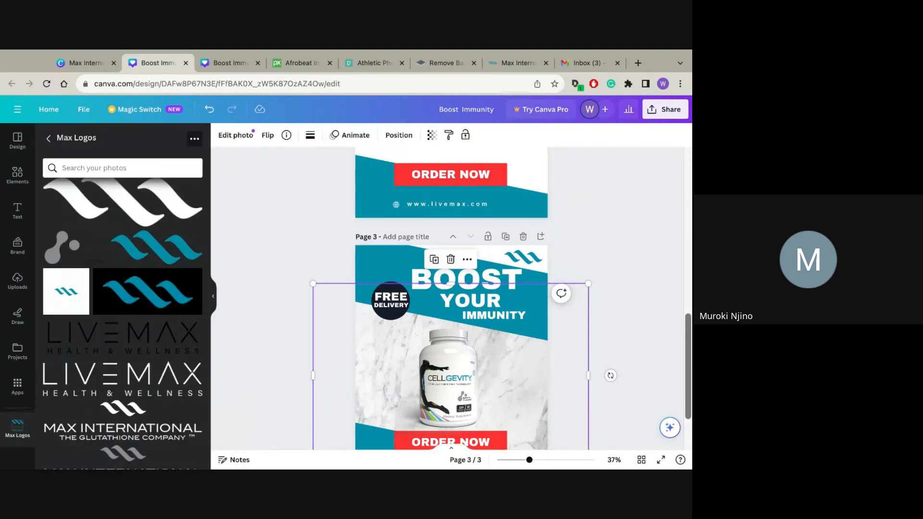
{"action": "key", "text": "Escape"}
{"action": "scroll", "coordinate": [451, 298], "scroll_direction": "up", "scroll_amount": 3}
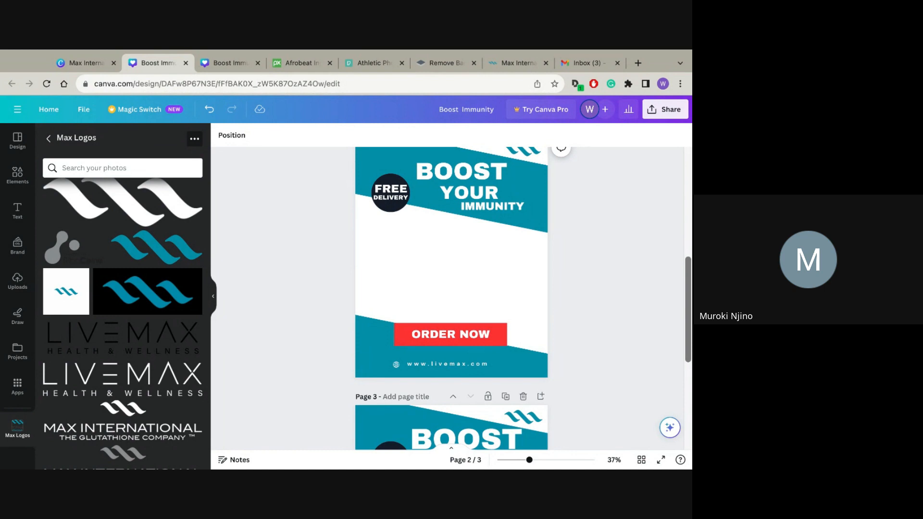
Switch to Pexels, search the photos for "Background" and browse the images.
{"action": "left_click", "coordinate": [374, 63]}
{"action": "double_click", "coordinate": [210, 115]}
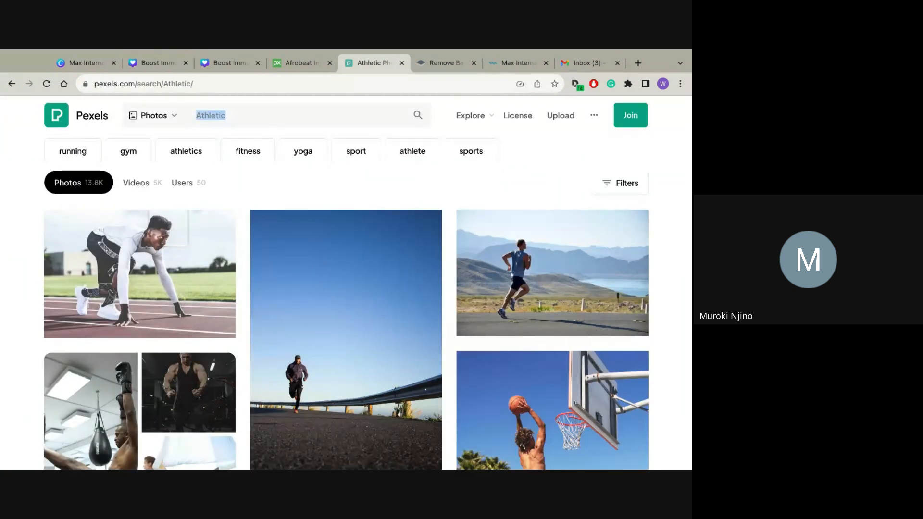
{"action": "type", "text": "Back"}
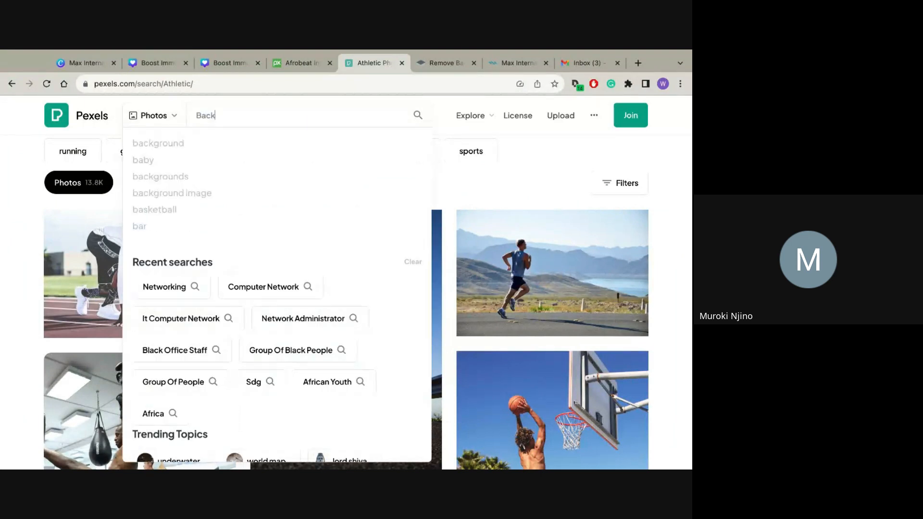
{"action": "type", "text": "ground"}
{"action": "key", "text": "Return"}
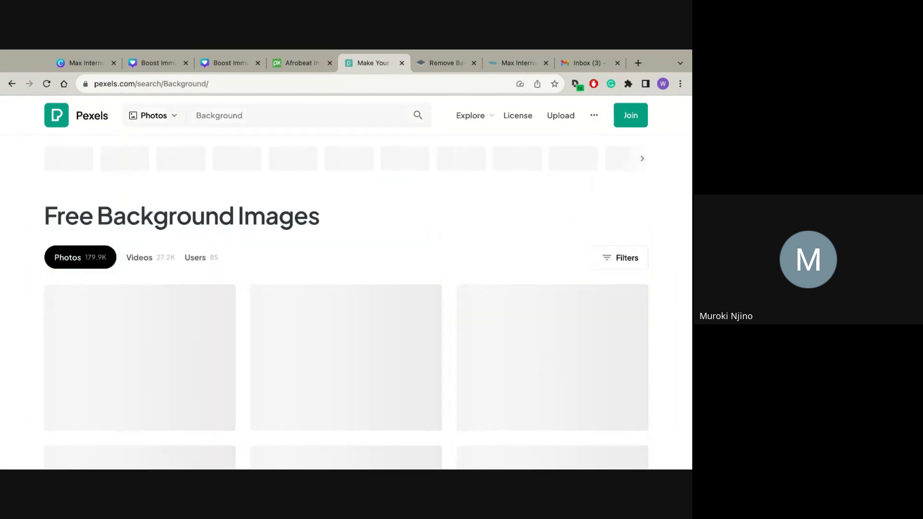
{"action": "scroll", "coordinate": [347, 307], "scroll_direction": "down", "scroll_amount": 2}
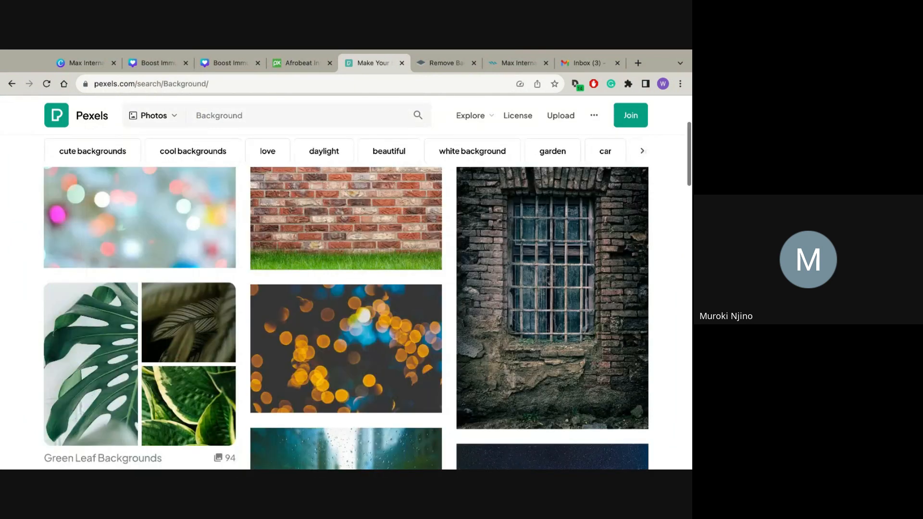
{"action": "scroll", "coordinate": [346, 308], "scroll_direction": "down", "scroll_amount": 3}
{"action": "scroll", "coordinate": [346, 308], "scroll_direction": "up", "scroll_amount": 5}
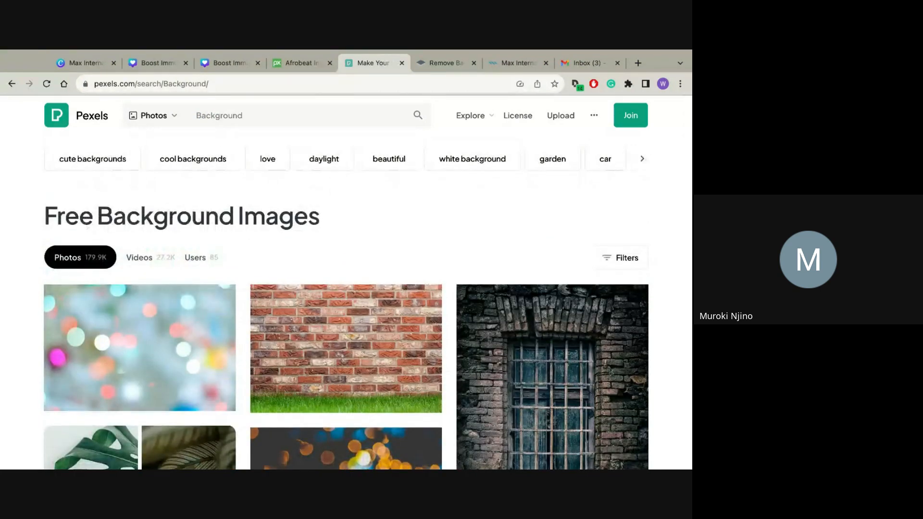
Refine the photo search to "white Background" and open the white-and-grey marble surface photo.
{"action": "left_click", "coordinate": [196, 115]}
{"action": "type", "text": "white"}
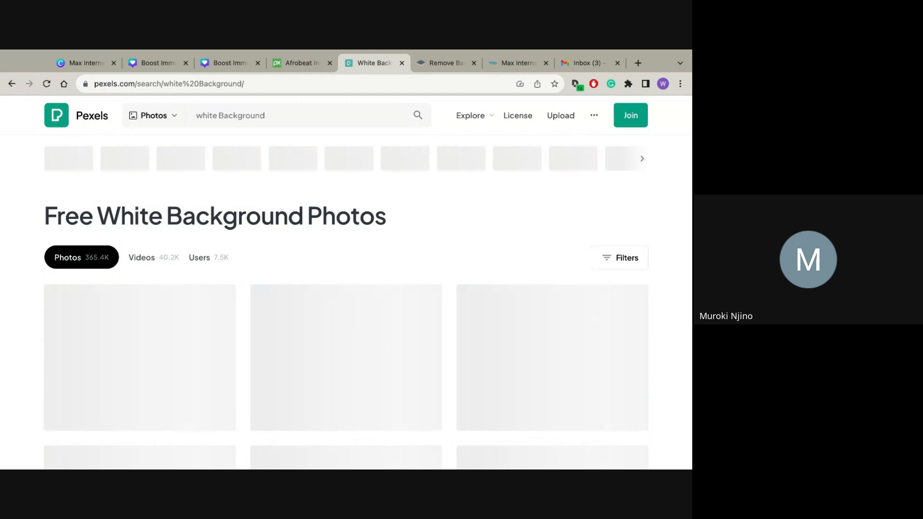
{"action": "scroll", "coordinate": [553, 289], "scroll_direction": "down", "scroll_amount": 2}
{"action": "scroll", "coordinate": [553, 288], "scroll_direction": "down", "scroll_amount": 3}
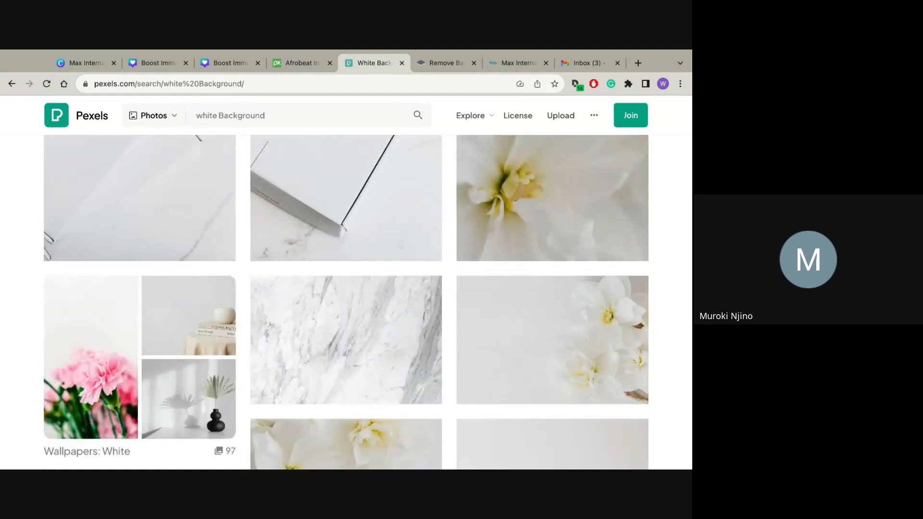
{"action": "scroll", "coordinate": [368, 298], "scroll_direction": "down", "scroll_amount": 1}
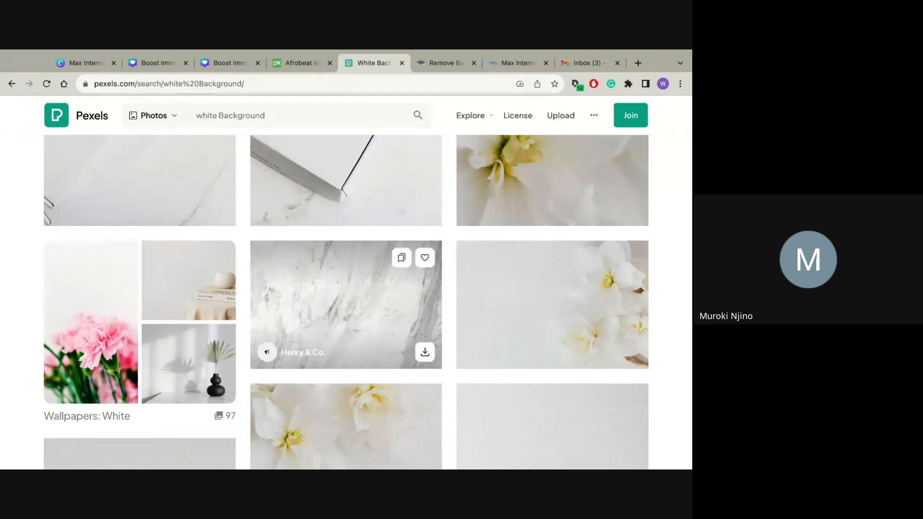
{"action": "left_click", "coordinate": [347, 303]}
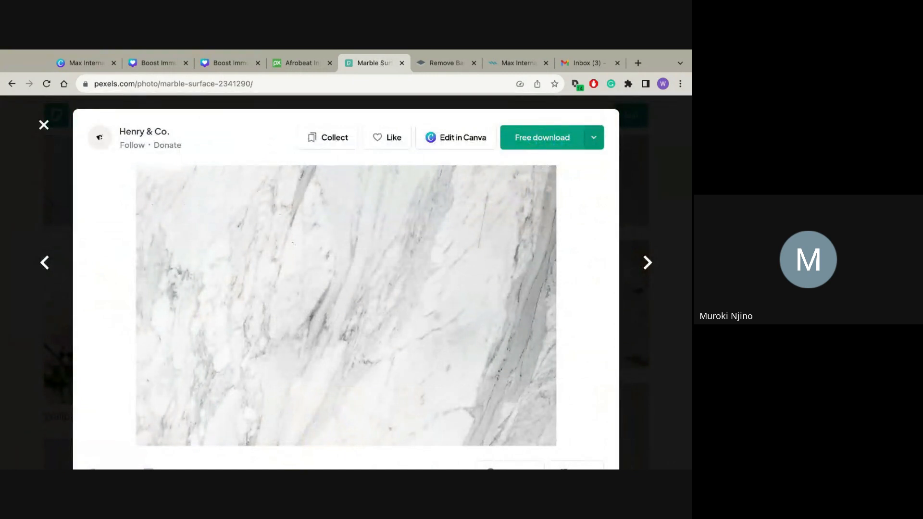
Download the marble surface photo from Pexels in the Large 1920×1280 size.
{"action": "left_click", "coordinate": [594, 137]}
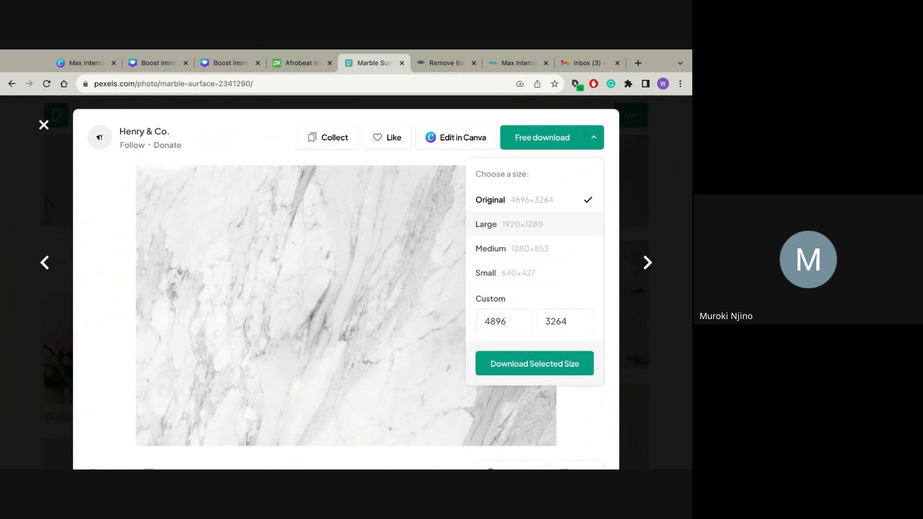
{"action": "left_click", "coordinate": [534, 224]}
{"action": "left_click", "coordinate": [534, 364]}
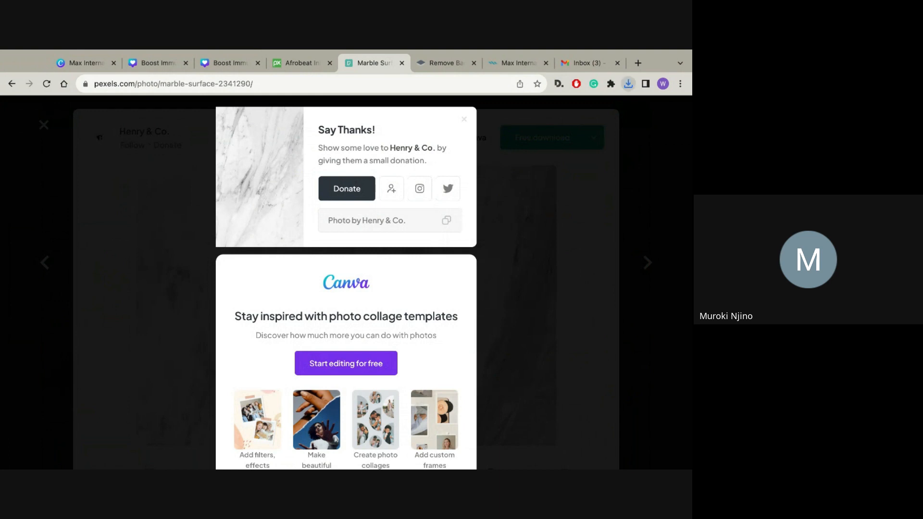
Switch back to the Canva design and look through the uploaded images, videos and audio.
{"action": "key", "text": "ctrl+2"}
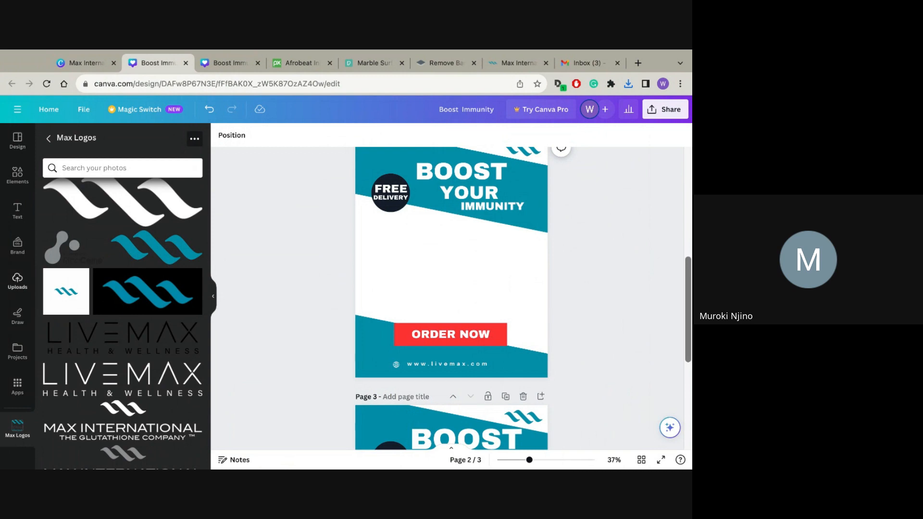
{"action": "left_click", "coordinate": [17, 281]}
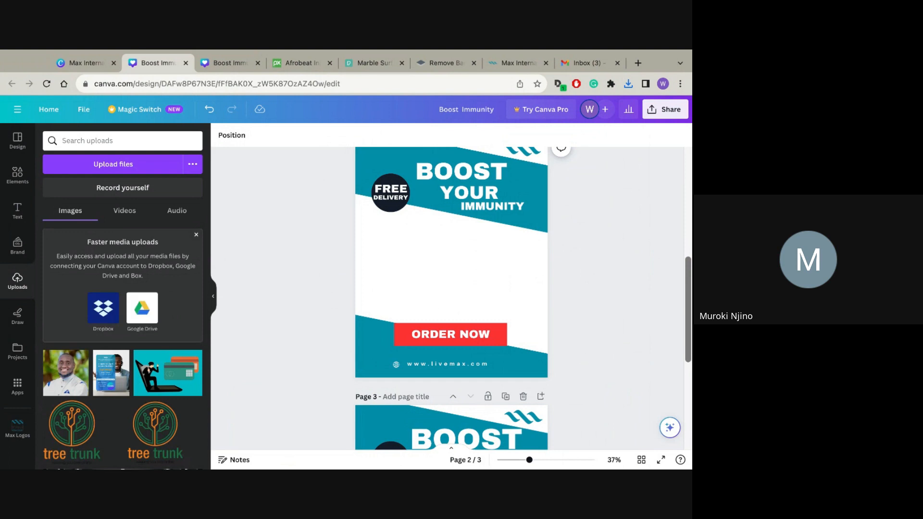
{"action": "left_click", "coordinate": [196, 235]}
{"action": "scroll", "coordinate": [123, 336], "scroll_direction": "down", "scroll_amount": 2}
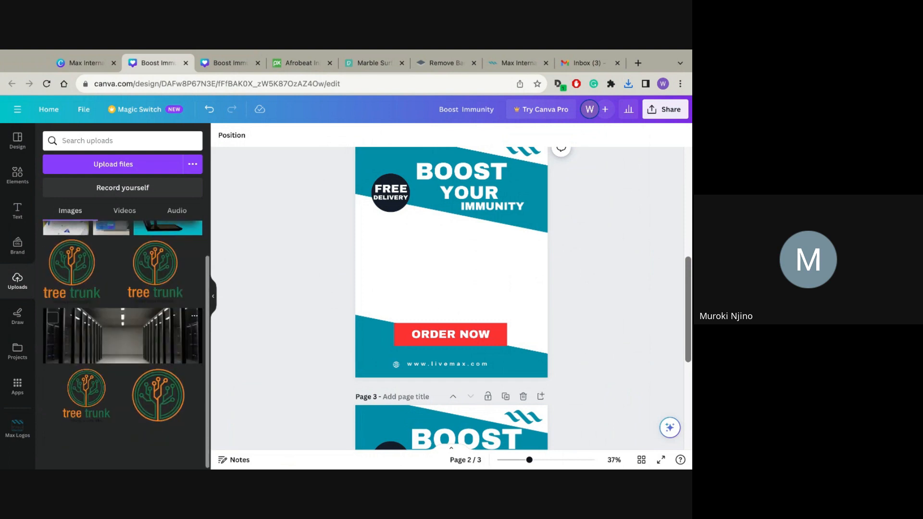
{"action": "scroll", "coordinate": [123, 336], "scroll_direction": "up", "scroll_amount": 1}
{"action": "left_click", "coordinate": [124, 211]}
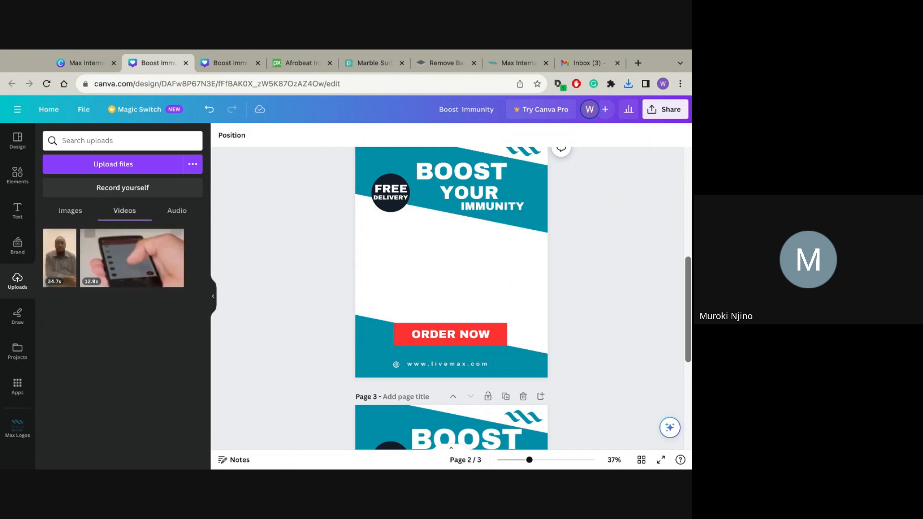
{"action": "left_click", "coordinate": [177, 211]}
{"action": "left_click", "coordinate": [124, 211]}
{"action": "left_click", "coordinate": [70, 211]}
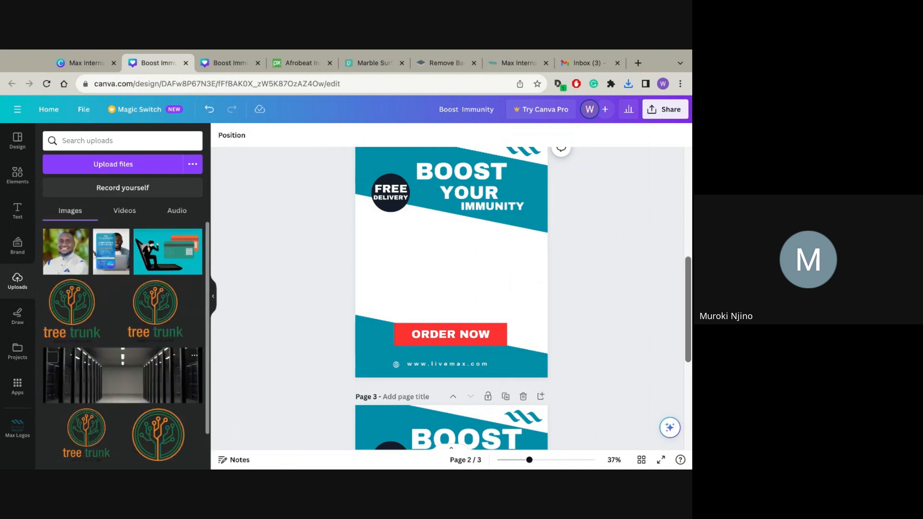
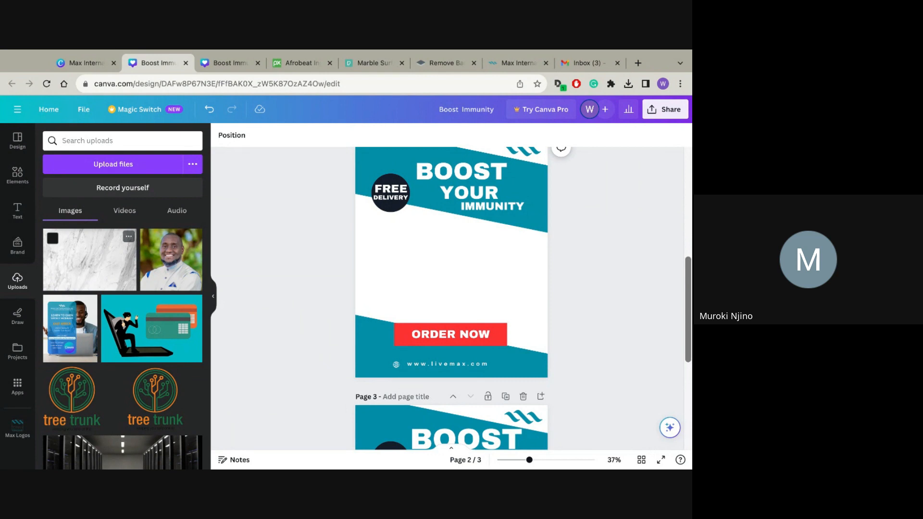
Add the uploaded marble photo to page 2 and enlarge it to about 1573 × 947 px, centred and extending past both side edges.
{"action": "left_click", "coordinate": [80, 266]}
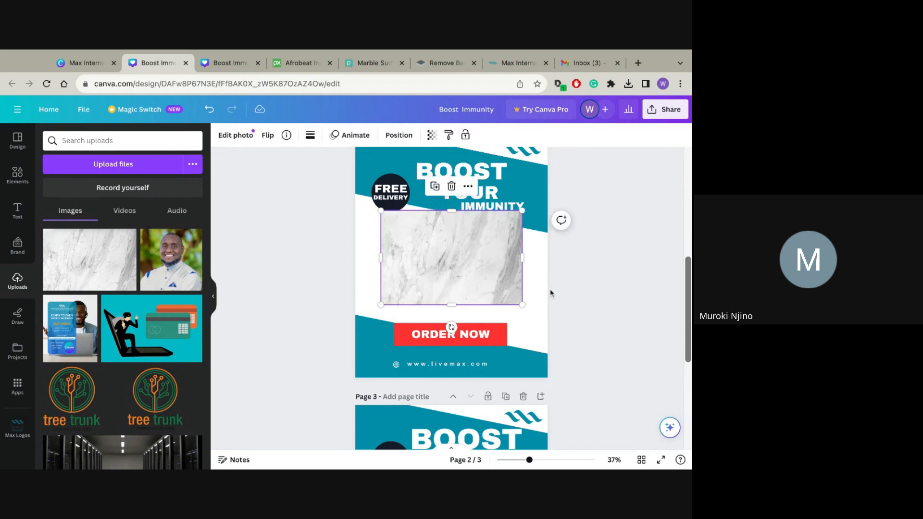
{"action": "left_click_drag", "start_coordinate": [461, 277], "coordinate": [460, 272]}
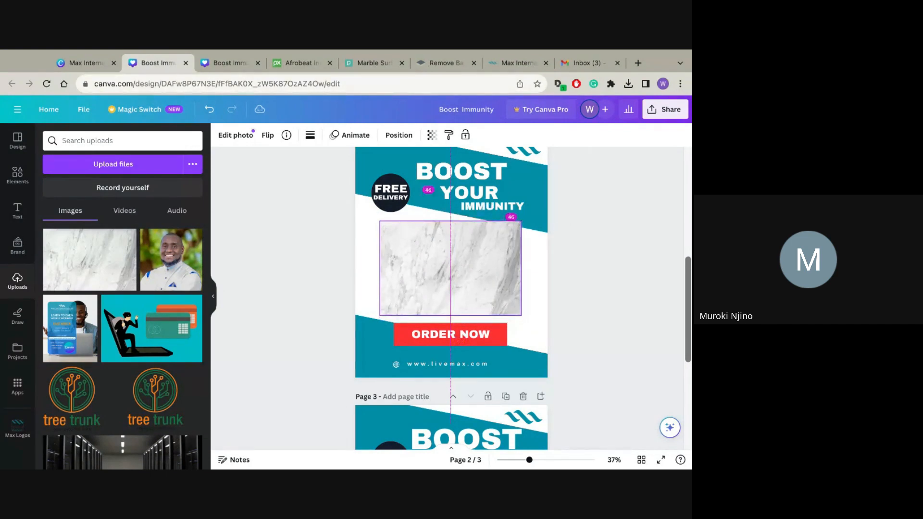
{"action": "left_click_drag", "start_coordinate": [459, 341], "coordinate": [459, 341]}
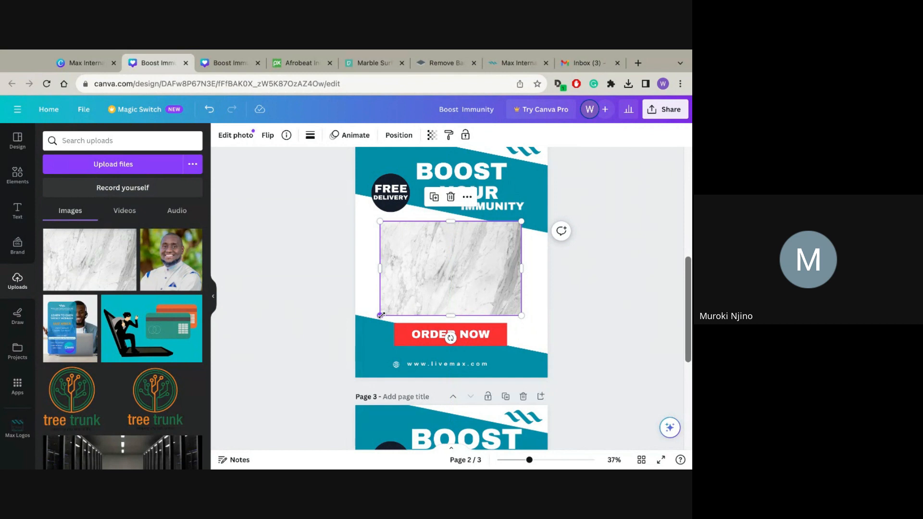
{"action": "mouse_move", "coordinate": [380, 316]}
{"action": "left_mouse_down"}
{"action": "mouse_move", "coordinate": [358, 329]}
{"action": "mouse_move", "coordinate": [378, 317]}
{"action": "left_mouse_up"}
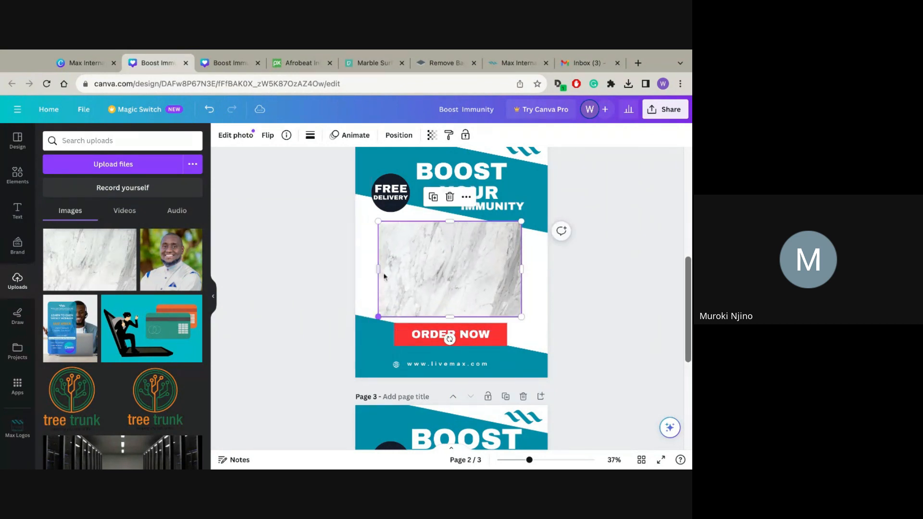
{"action": "left_click_drag", "start_coordinate": [450, 222], "coordinate": [450, 231]}
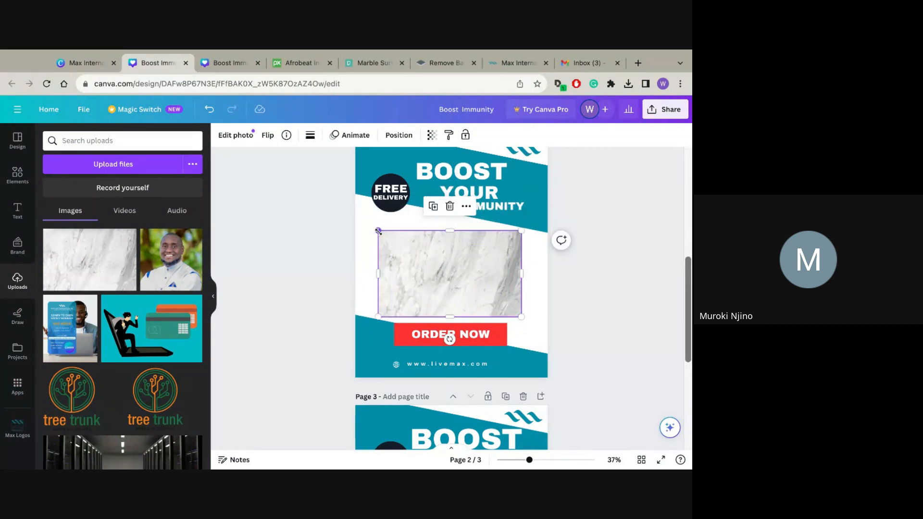
{"action": "left_click_drag", "start_coordinate": [379, 231], "coordinate": [316, 193]}
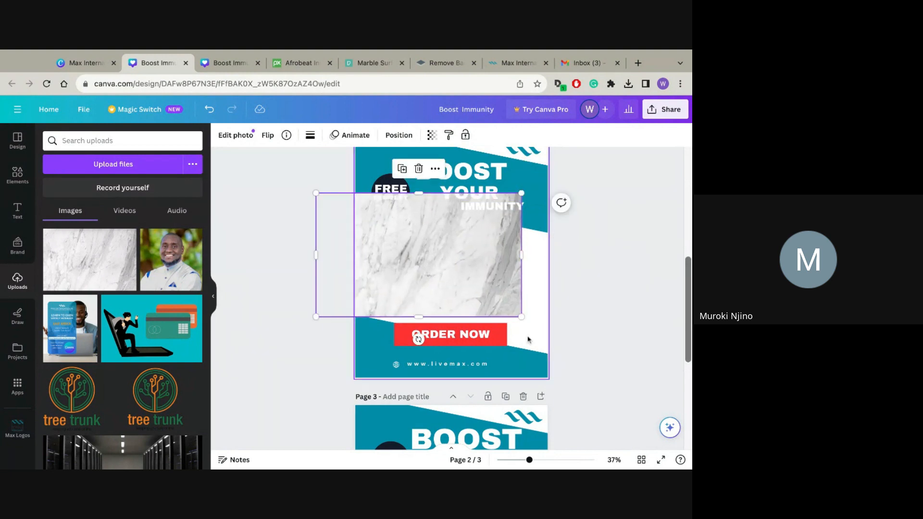
{"action": "left_click_drag", "start_coordinate": [522, 317], "coordinate": [596, 360]}
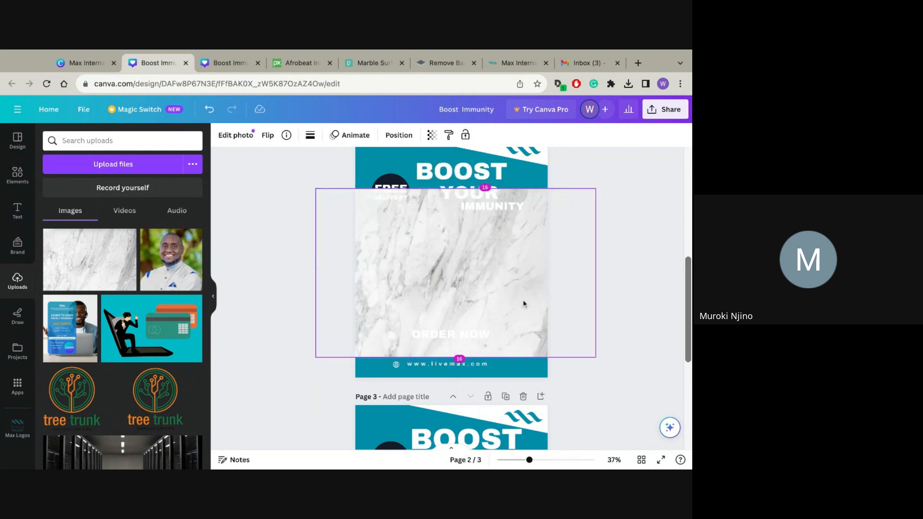
{"action": "left_click_drag", "start_coordinate": [517, 301], "coordinate": [520, 302]}
{"action": "left_click", "coordinate": [620, 319]}
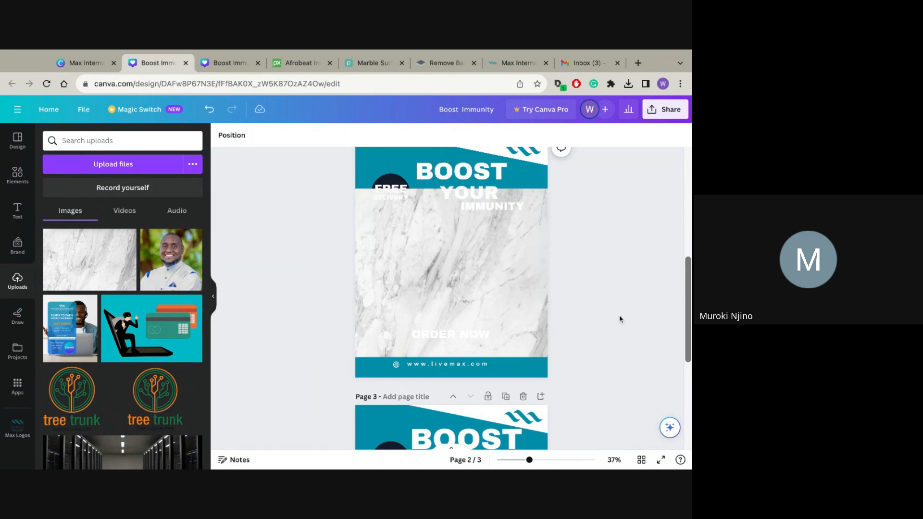
Send the marble photo on page 2 to the back, behind the shapes and text.
{"action": "scroll", "coordinate": [620, 319], "scroll_direction": "up", "scroll_amount": 1}
{"action": "scroll", "coordinate": [619, 319], "scroll_direction": "down", "scroll_amount": 1}
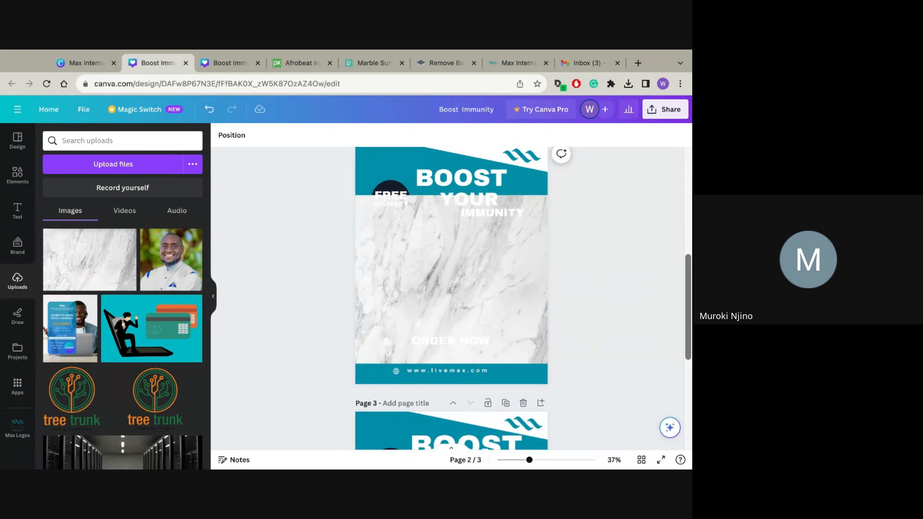
{"action": "left_click", "coordinate": [520, 273]}
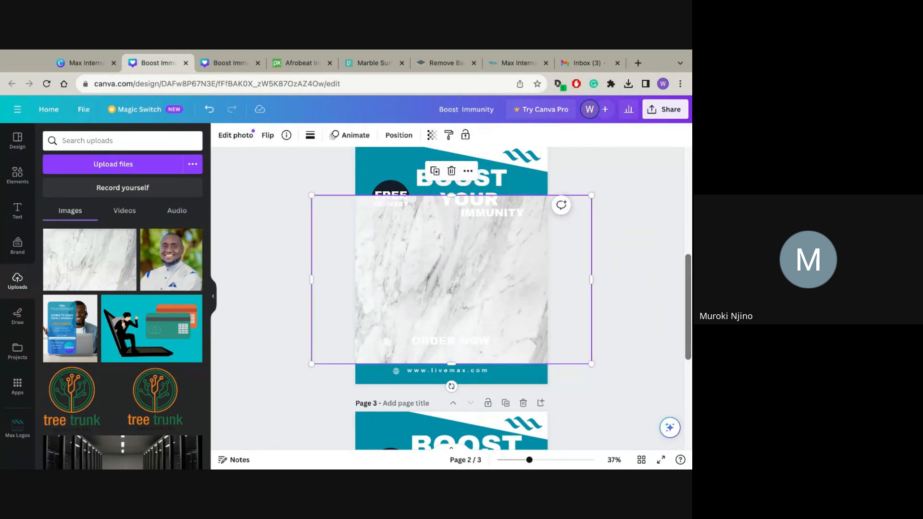
{"action": "left_click", "coordinate": [399, 136]}
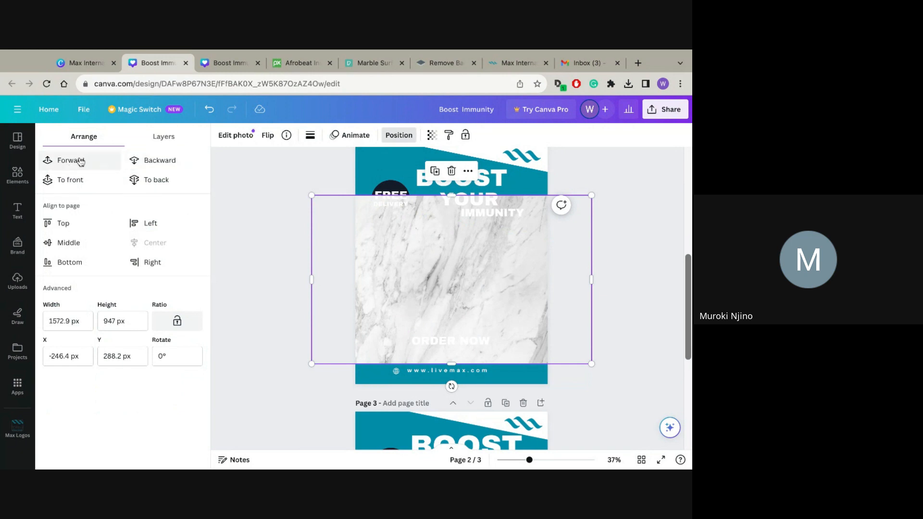
{"action": "left_click", "coordinate": [166, 185]}
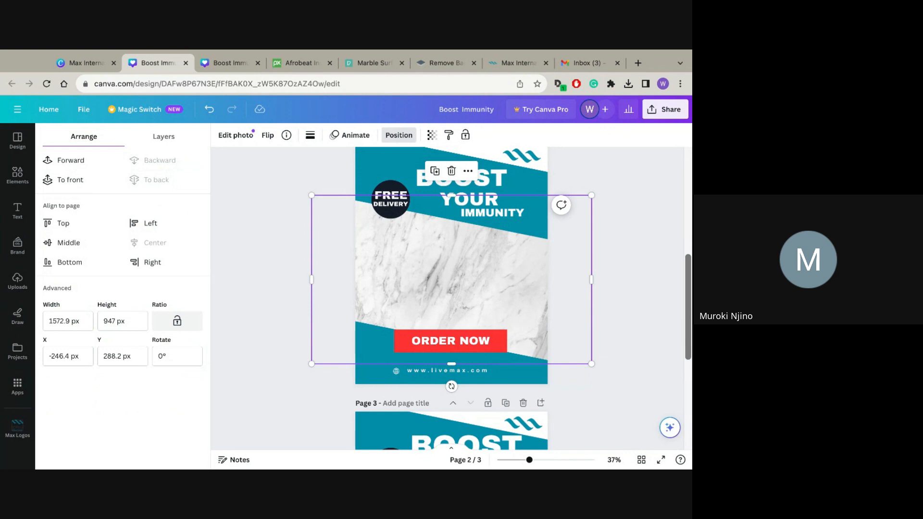
Show page 2's layer order, move the ORDER NOW text beneath the red rectangle and bring it forward again above it.
{"action": "left_click", "coordinate": [165, 140]}
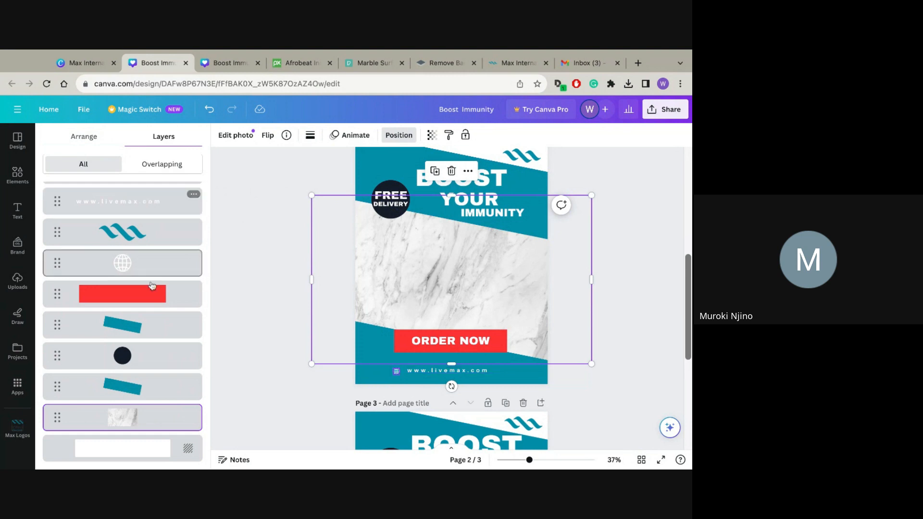
{"action": "scroll", "coordinate": [162, 255], "scroll_direction": "up", "scroll_amount": 2}
{"action": "scroll", "coordinate": [164, 254], "scroll_direction": "up", "scroll_amount": 3}
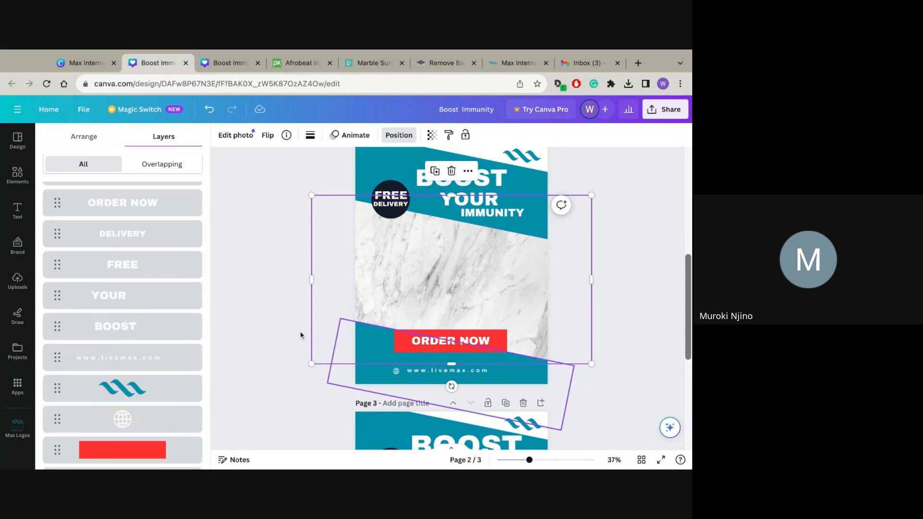
{"action": "left_click_drag", "start_coordinate": [155, 207], "coordinate": [153, 366]}
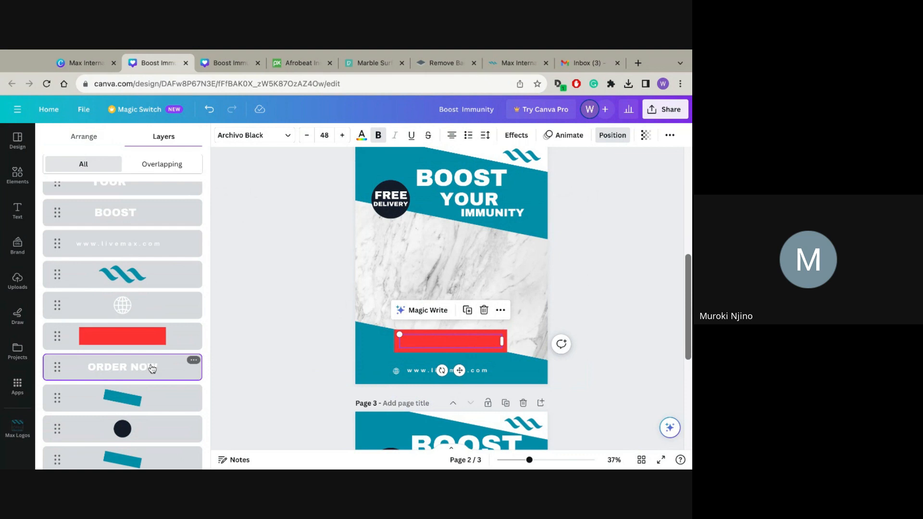
{"action": "key", "text": "ctrl+bracketright"}
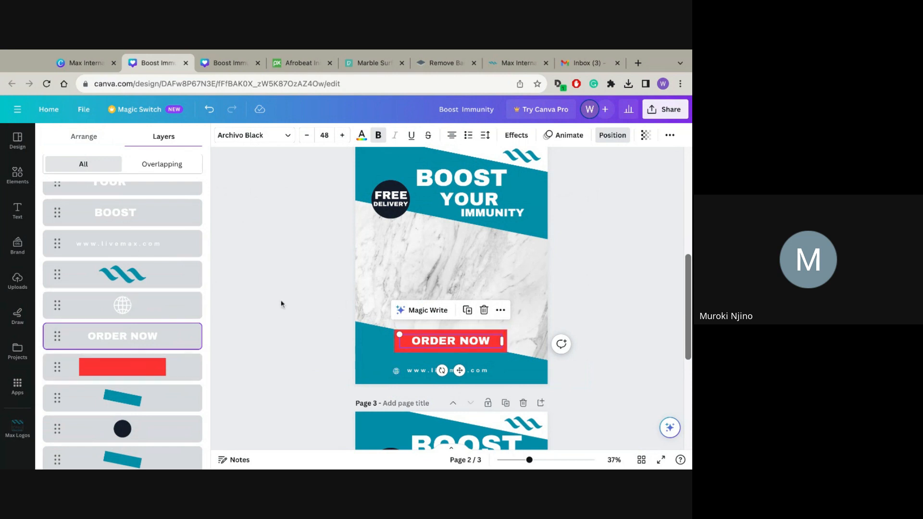
{"action": "key", "text": "Escape"}
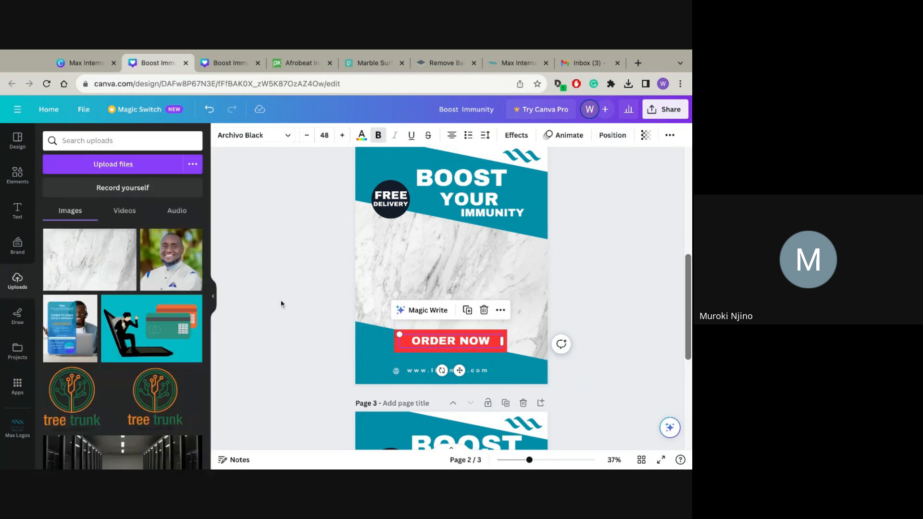
{"action": "left_click", "coordinate": [606, 297]}
Compare page 2 with the finished design on page 3 and view the remove.bg background removal site.
{"action": "scroll", "coordinate": [606, 298], "scroll_direction": "up", "scroll_amount": 1}
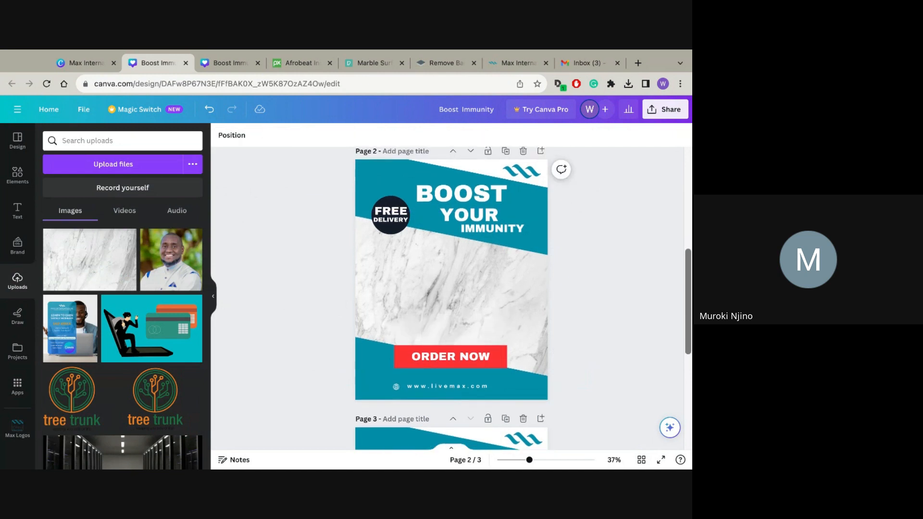
{"action": "scroll", "coordinate": [523, 299], "scroll_direction": "down", "scroll_amount": 5}
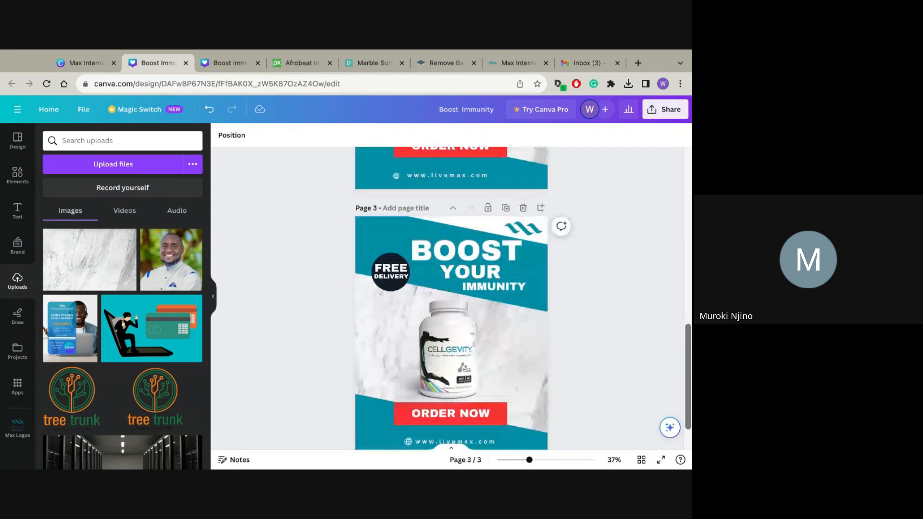
{"action": "scroll", "coordinate": [524, 299], "scroll_direction": "down", "scroll_amount": 2}
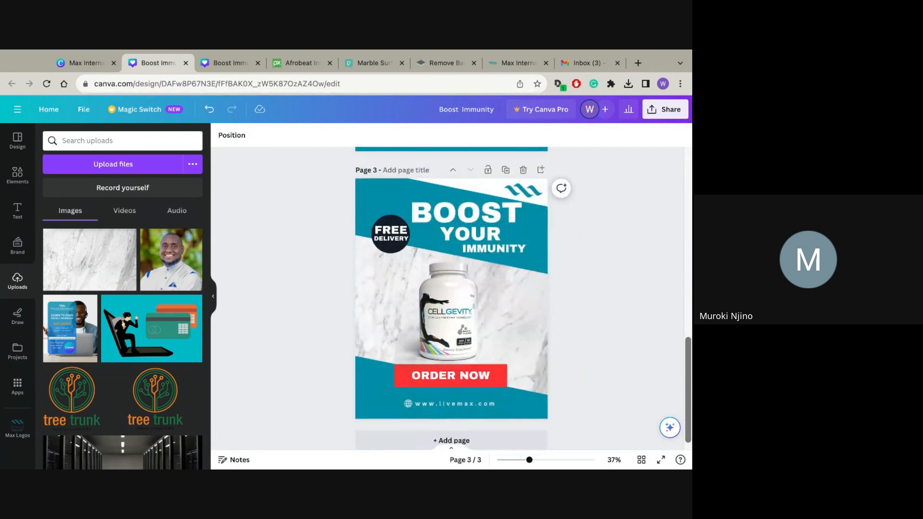
{"action": "scroll", "coordinate": [523, 299], "scroll_direction": "up", "scroll_amount": 5}
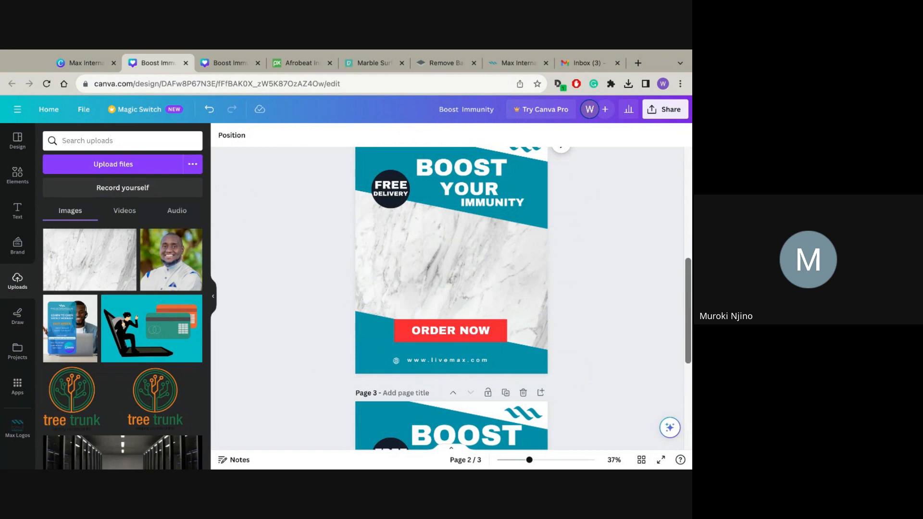
{"action": "scroll", "coordinate": [452, 299], "scroll_direction": "up", "scroll_amount": 1}
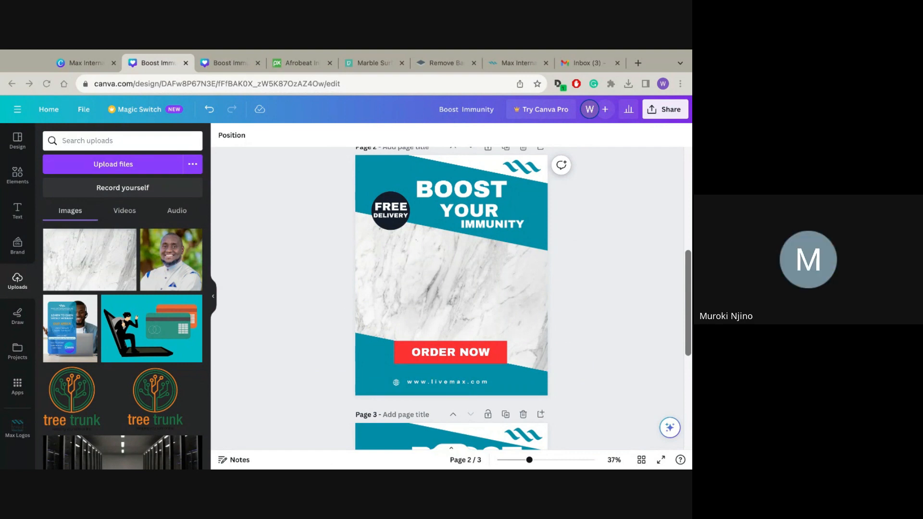
{"action": "left_click", "coordinate": [446, 63]}
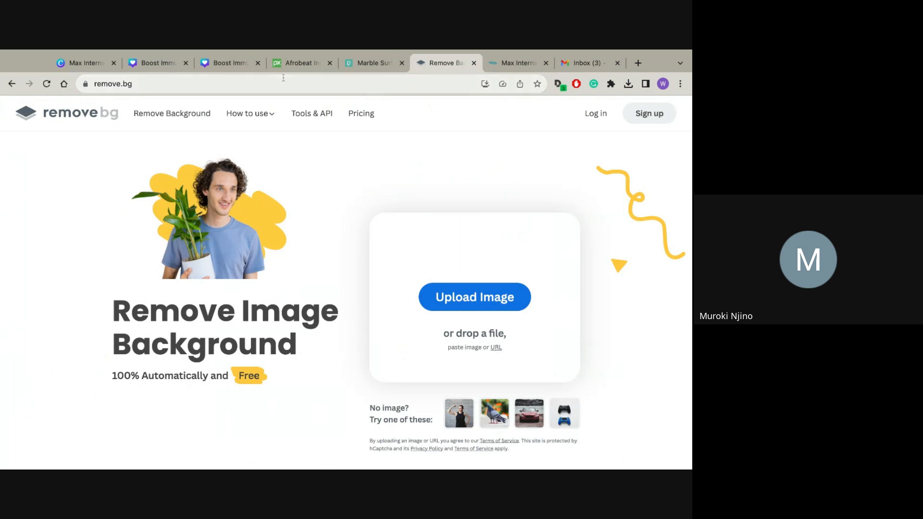
Return to Canva, place the uploaded Cellgevity box photo above ORDER NOW on page 2, and compare it with page 3's product image.
{"action": "left_click", "coordinate": [160, 66]}
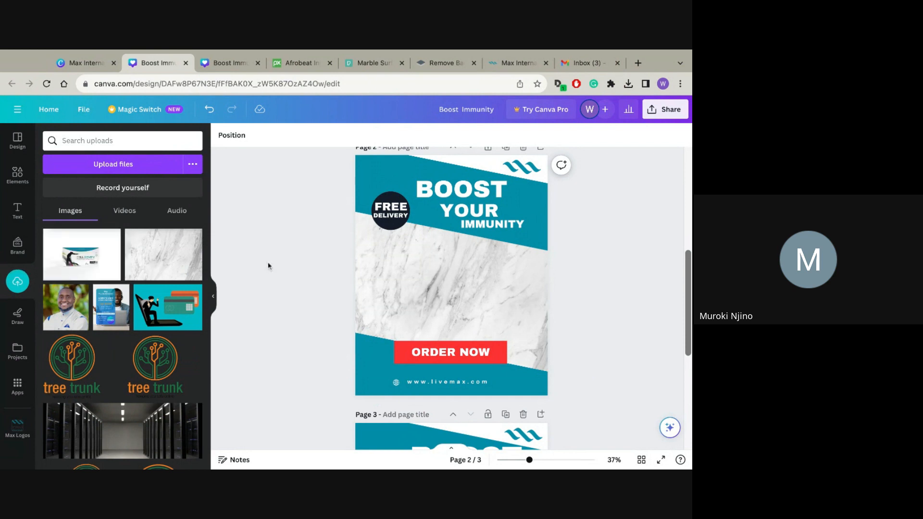
{"action": "left_click", "coordinate": [82, 255]}
{"action": "left_click_drag", "start_coordinate": [434, 273], "coordinate": [435, 284]}
{"action": "left_click", "coordinate": [596, 324]}
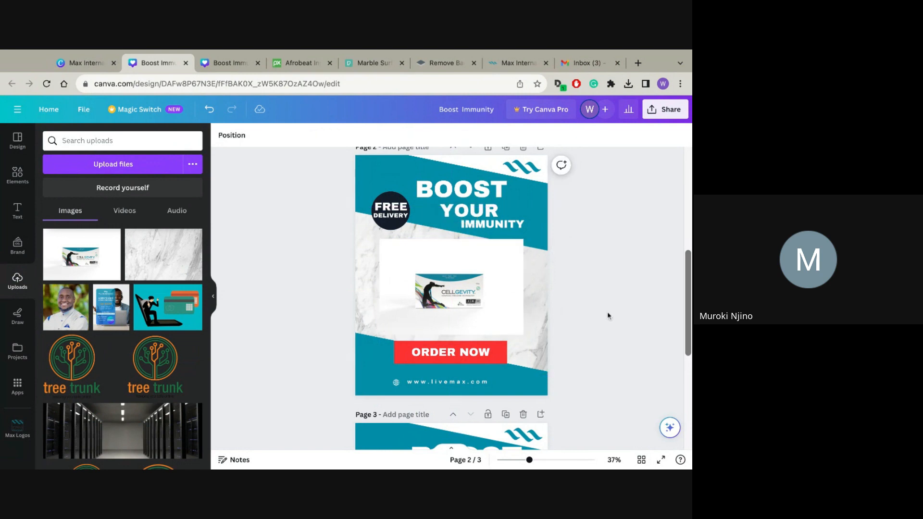
{"action": "scroll", "coordinate": [608, 316], "scroll_direction": "down", "scroll_amount": 5}
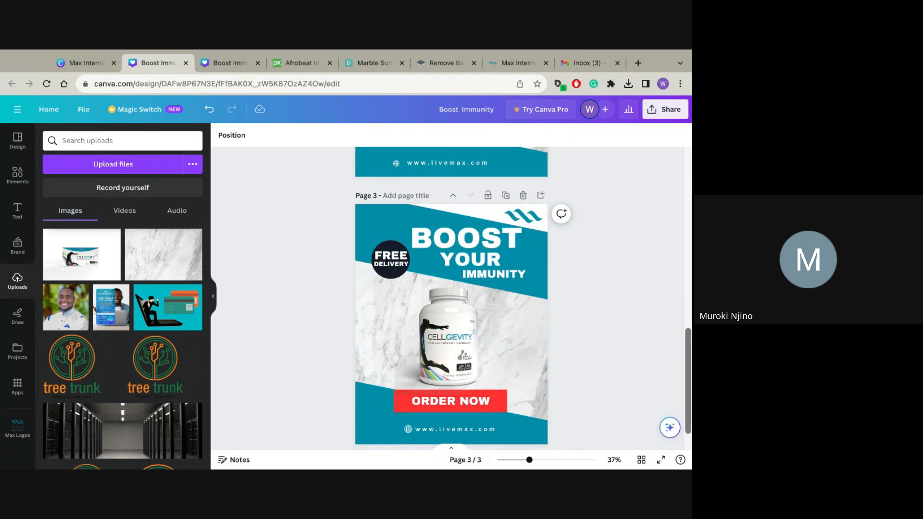
{"action": "scroll", "coordinate": [452, 298], "scroll_direction": "up", "scroll_amount": 1}
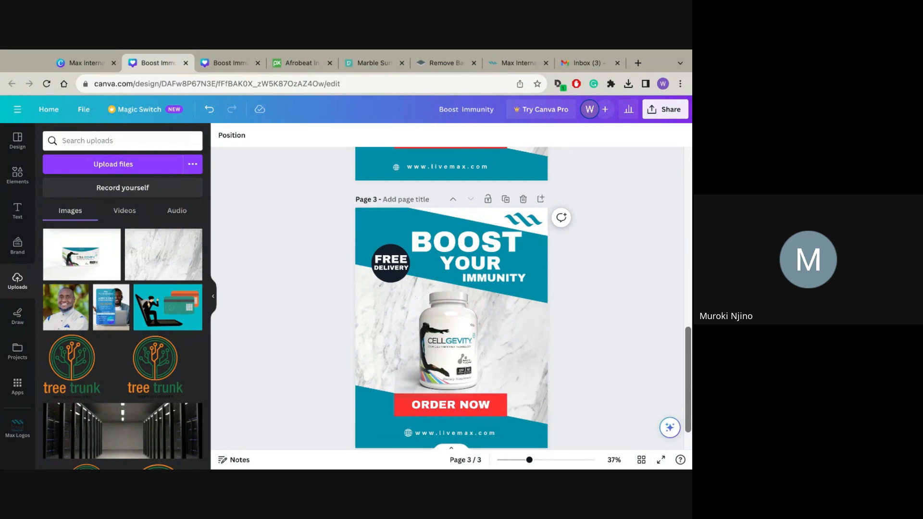
Switch to the remove.bg site and upload the Cellgevity box photo to remove its background.
{"action": "scroll", "coordinate": [451, 298], "scroll_direction": "up", "scroll_amount": 4}
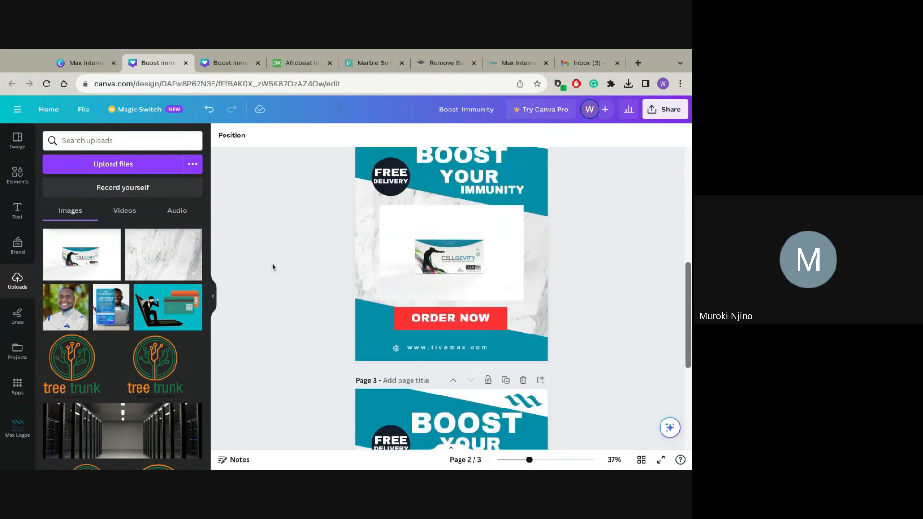
{"action": "left_click", "coordinate": [435, 64]}
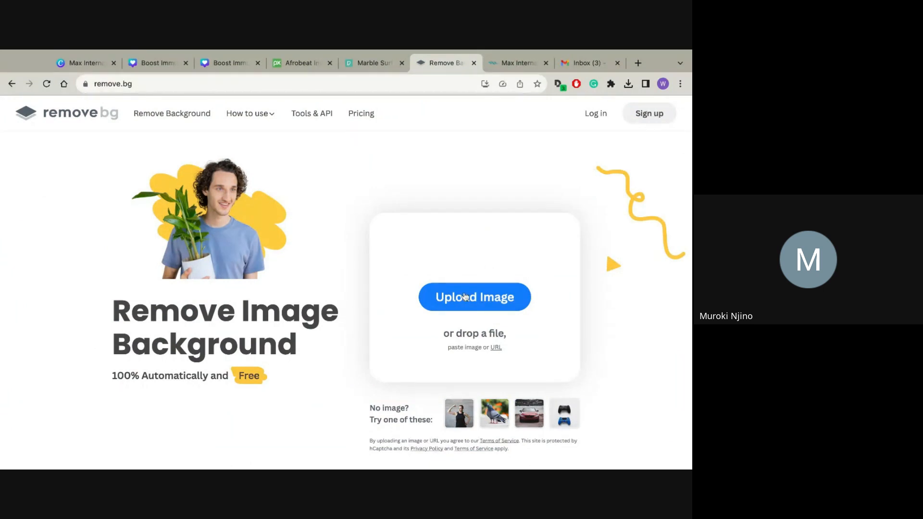
{"action": "left_click", "coordinate": [464, 297]}
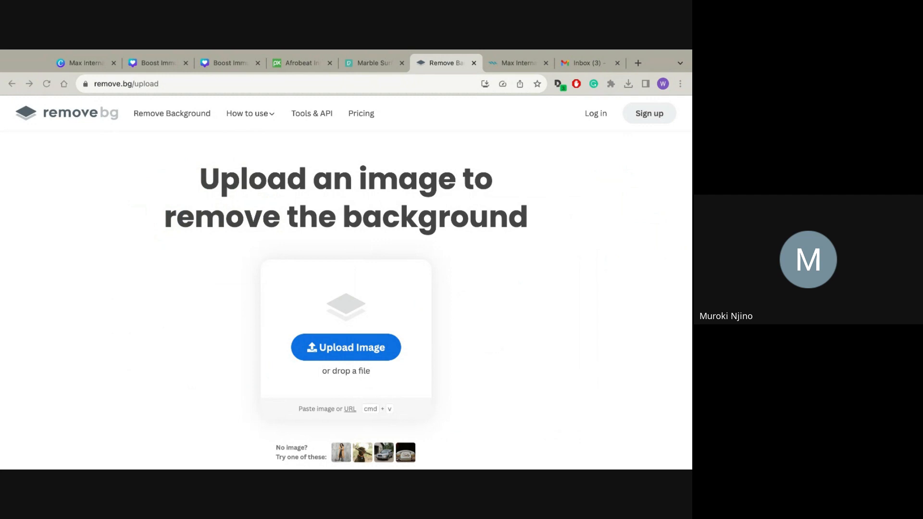
{"action": "left_click", "coordinate": [609, 331]}
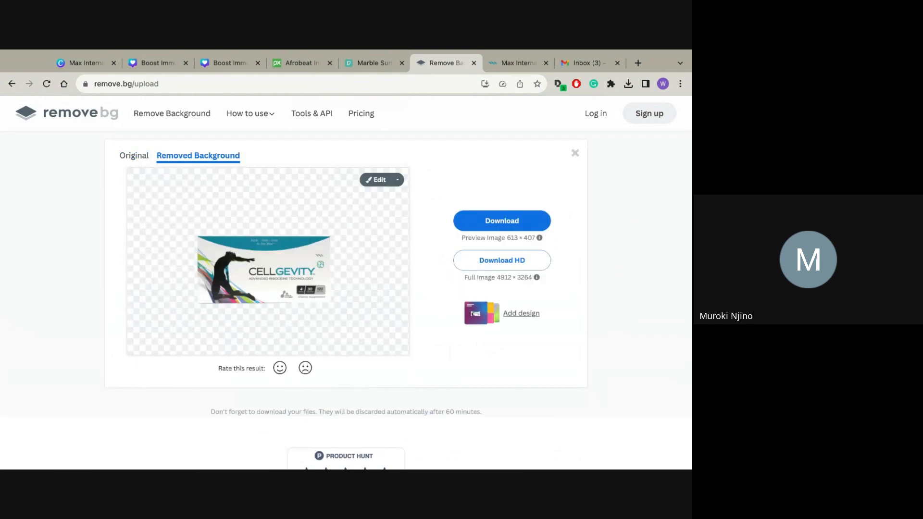
Compare the original Cellgevity photo with the background-free version and download the 613 × 407 preview image.
{"action": "left_click", "coordinate": [130, 157]}
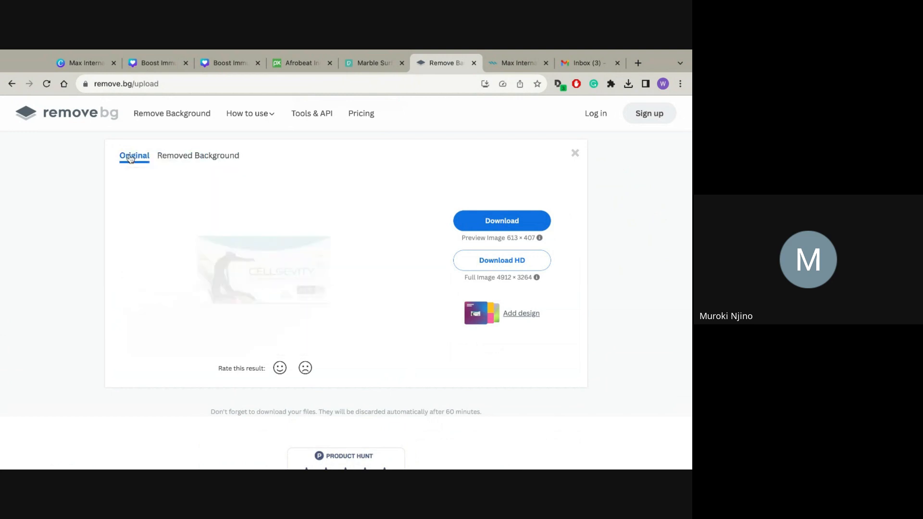
{"action": "left_click", "coordinate": [197, 158]}
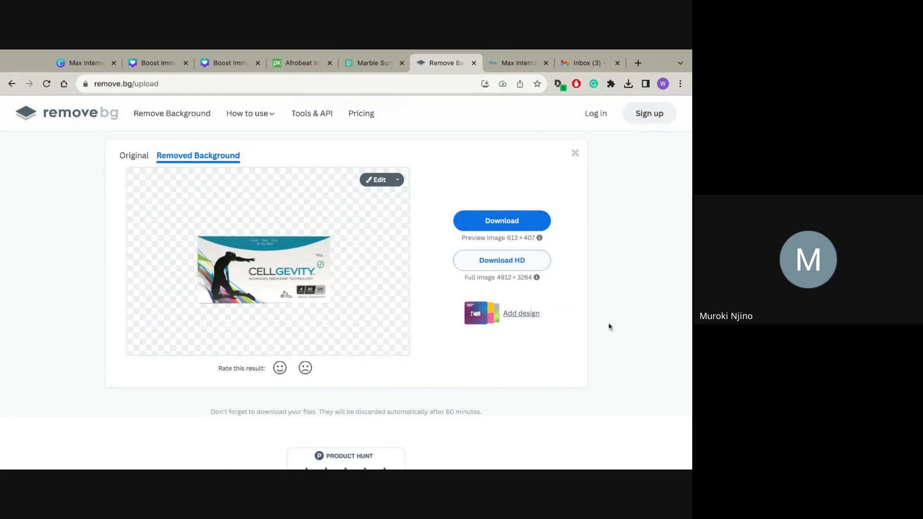
{"action": "left_click", "coordinate": [503, 222]}
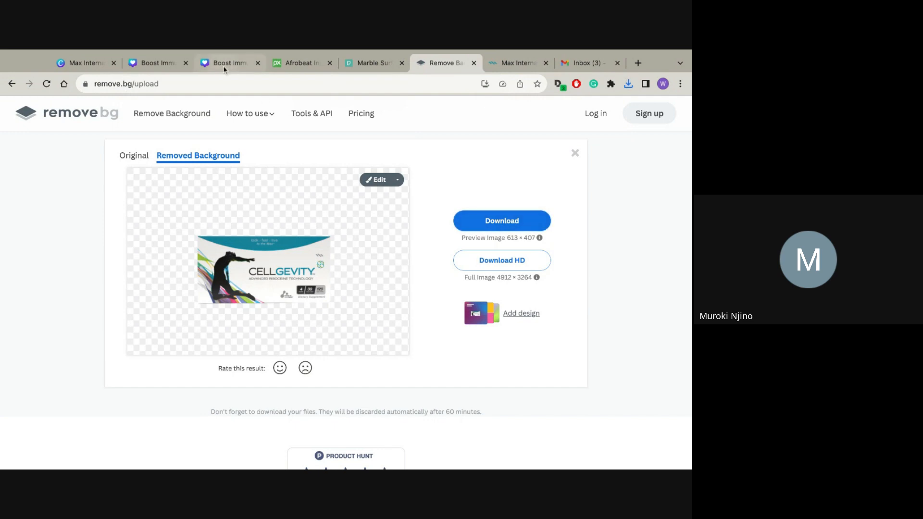
Return to the Canva design, delete the white-background Cellgevity photo from page 2 and upload the background-free image.
{"action": "left_click", "coordinate": [159, 63]}
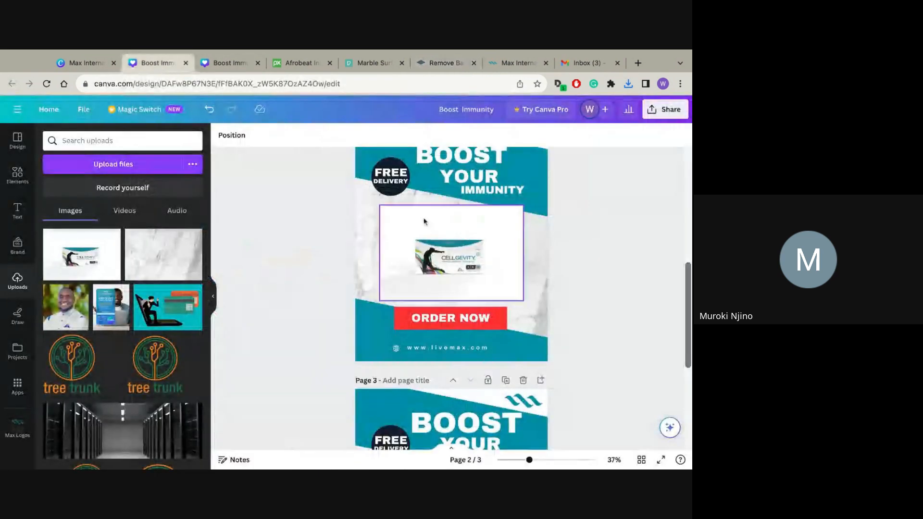
{"action": "left_click", "coordinate": [468, 243]}
{"action": "key", "text": "Delete"}
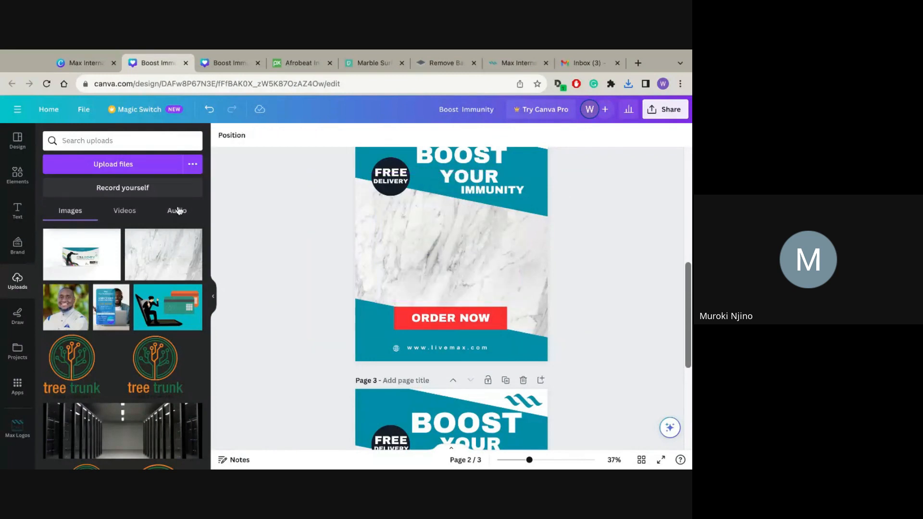
{"action": "left_click", "coordinate": [100, 167]}
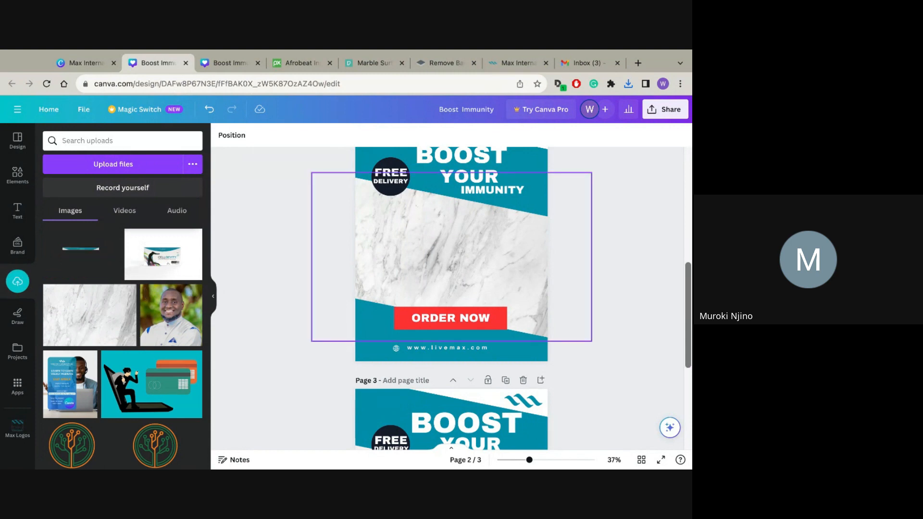
Place the background-free Cellgevity box on page 2, enlarge it and center it above ORDER NOW.
{"action": "left_click", "coordinate": [77, 263]}
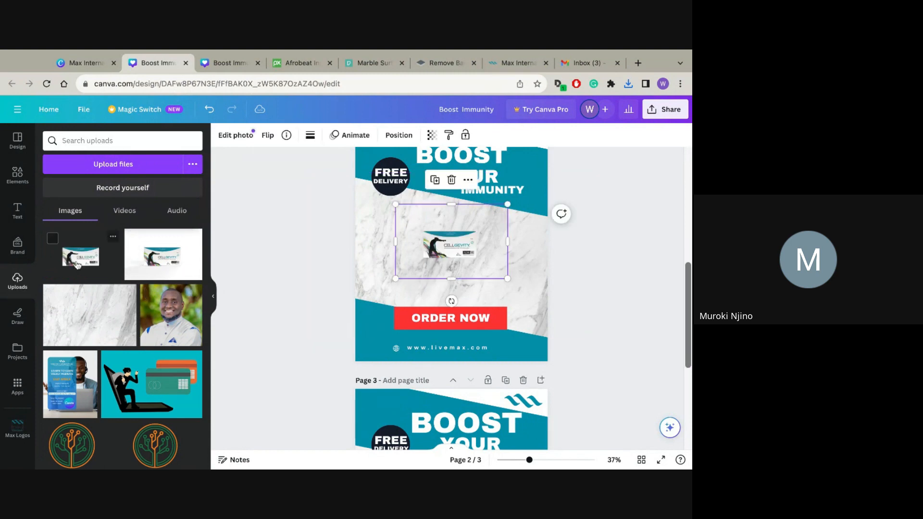
{"action": "left_click_drag", "start_coordinate": [396, 279], "coordinate": [346, 312]}
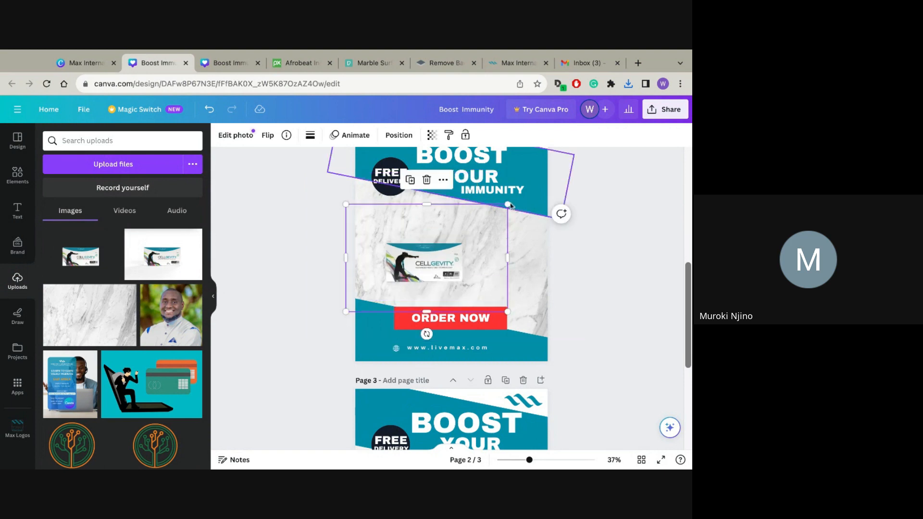
{"action": "left_click_drag", "start_coordinate": [509, 204], "coordinate": [570, 164]}
{"action": "mouse_move", "coordinate": [346, 312]}
{"action": "left_mouse_down"}
{"action": "mouse_move", "coordinate": [326, 325]}
{"action": "mouse_move", "coordinate": [344, 310]}
{"action": "left_mouse_up"}
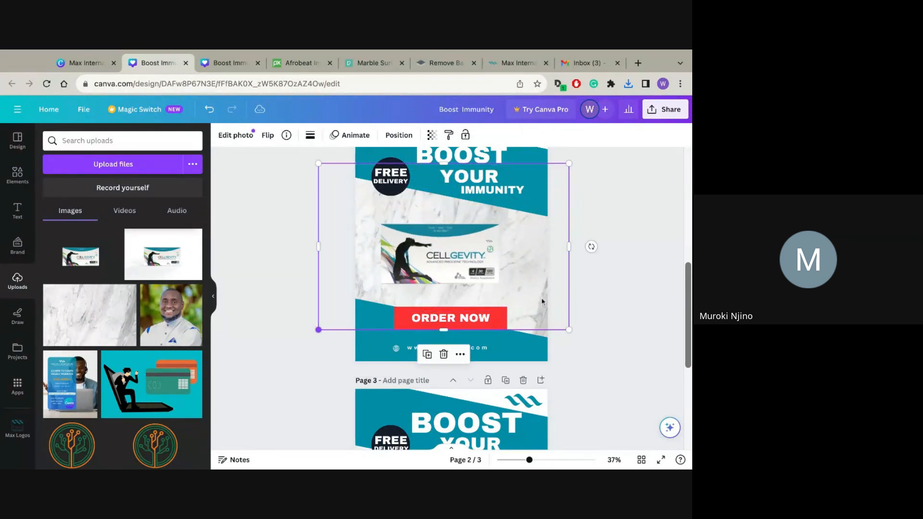
{"action": "left_click_drag", "start_coordinate": [447, 278], "coordinate": [464, 278]}
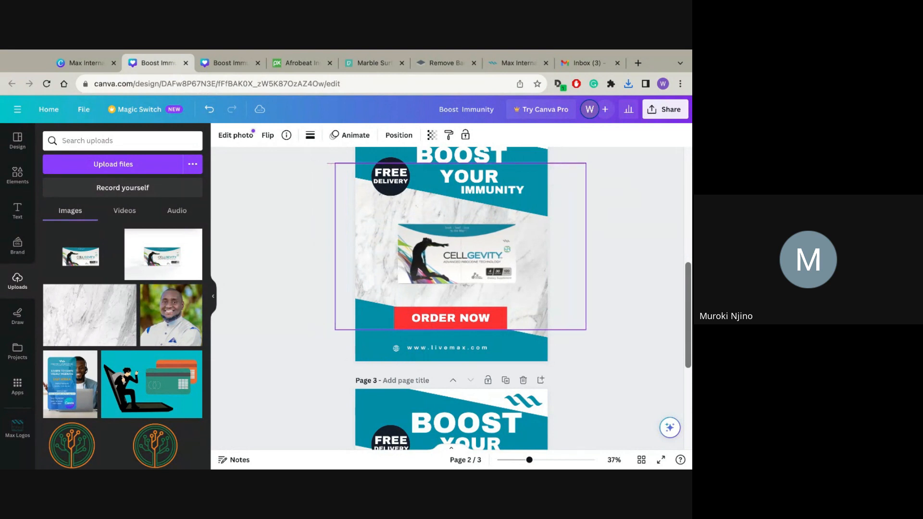
{"action": "left_click", "coordinate": [602, 324]}
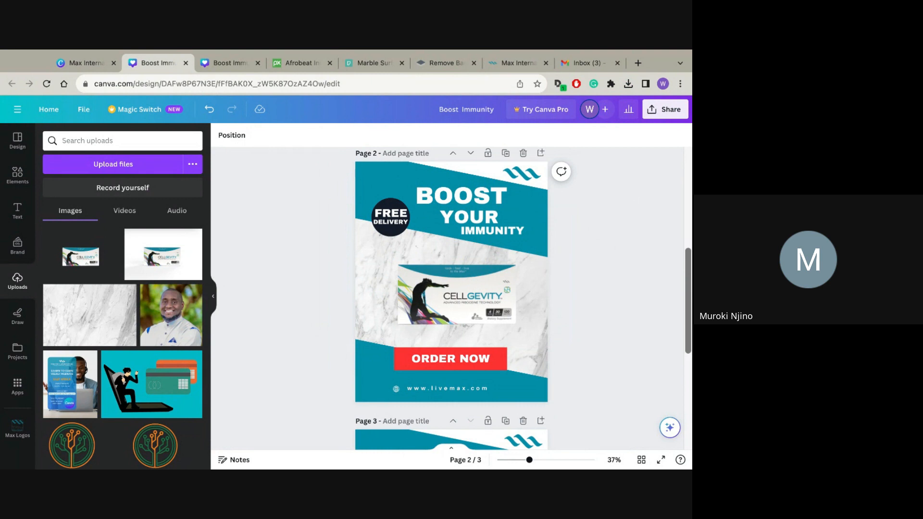
Download all 3 pages of the Boost Immunity design as JPG.
{"action": "left_click", "coordinate": [664, 115]}
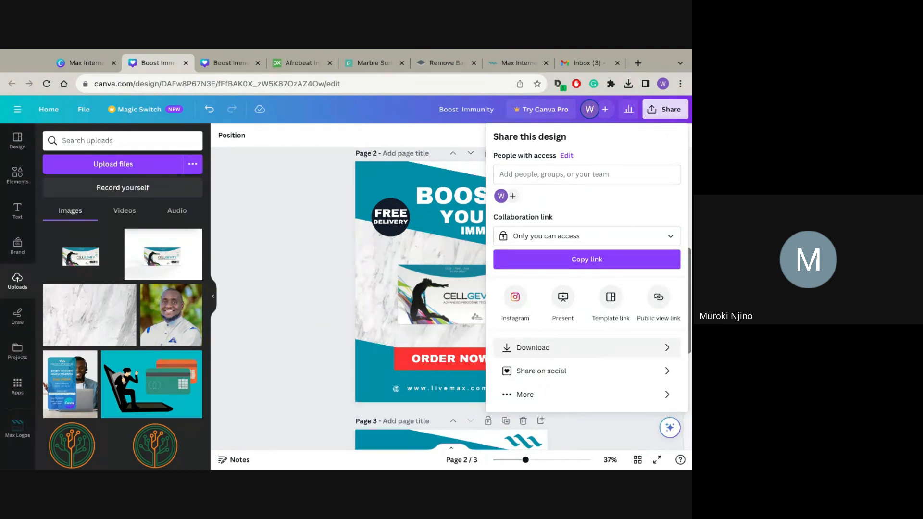
{"action": "left_click", "coordinate": [533, 348]}
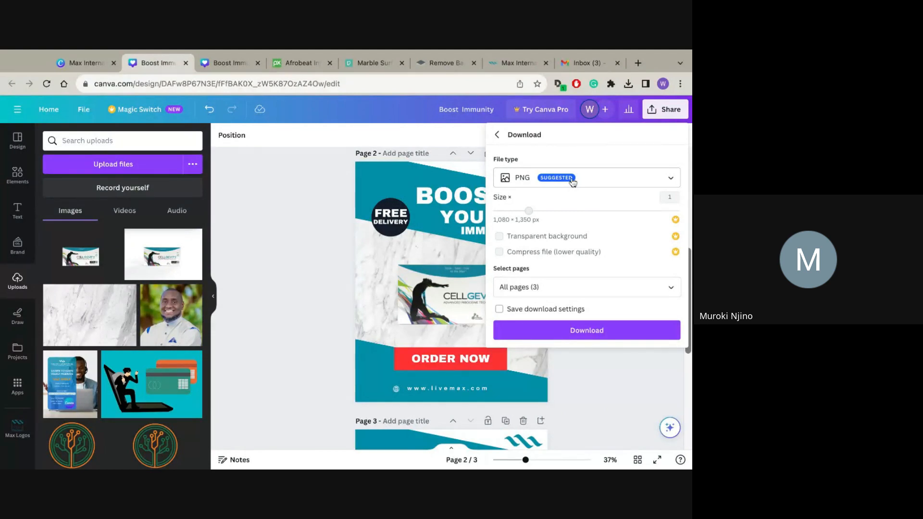
{"action": "left_click", "coordinate": [573, 182]}
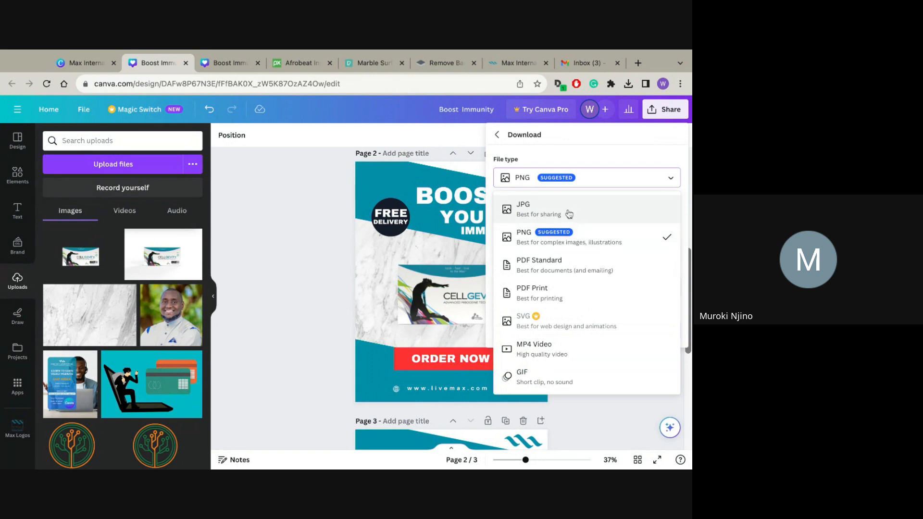
{"action": "left_click", "coordinate": [539, 210]}
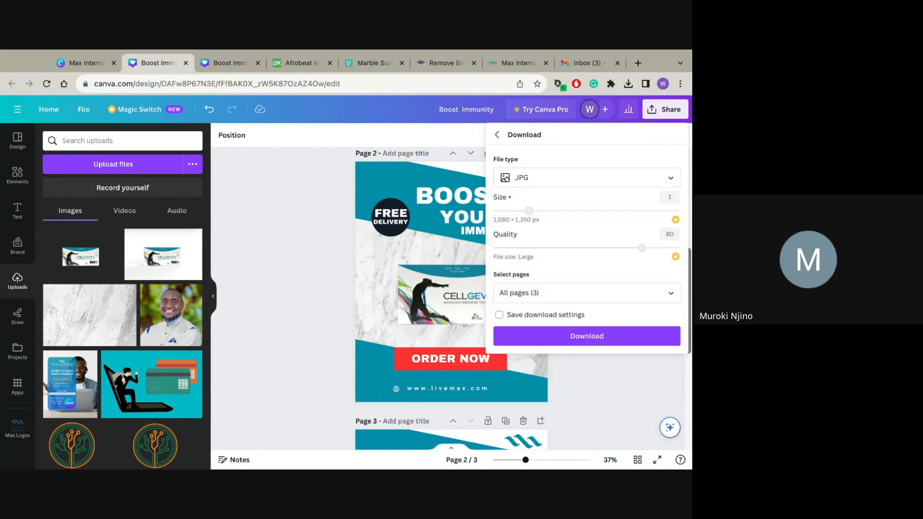
{"action": "left_click", "coordinate": [580, 336]}
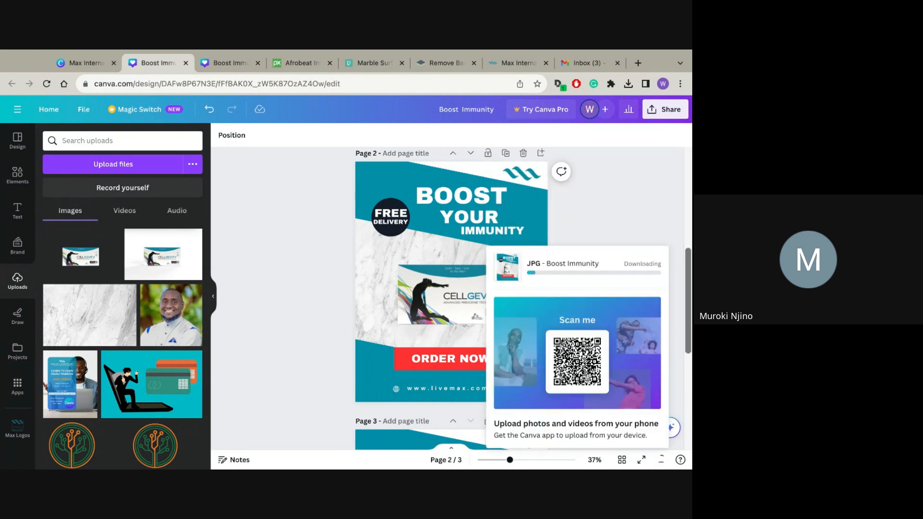